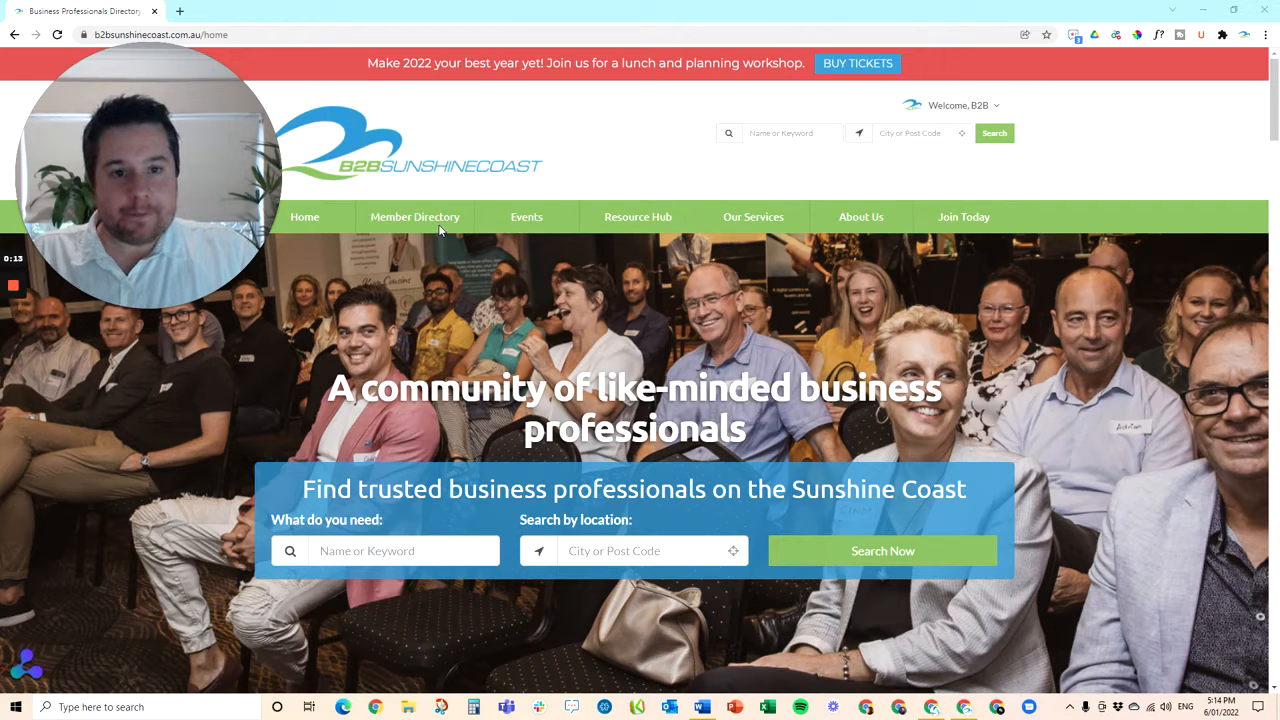
# Open My Dashboard from the 'Welcome, B2B' account menu
pyautogui.click(987, 110)
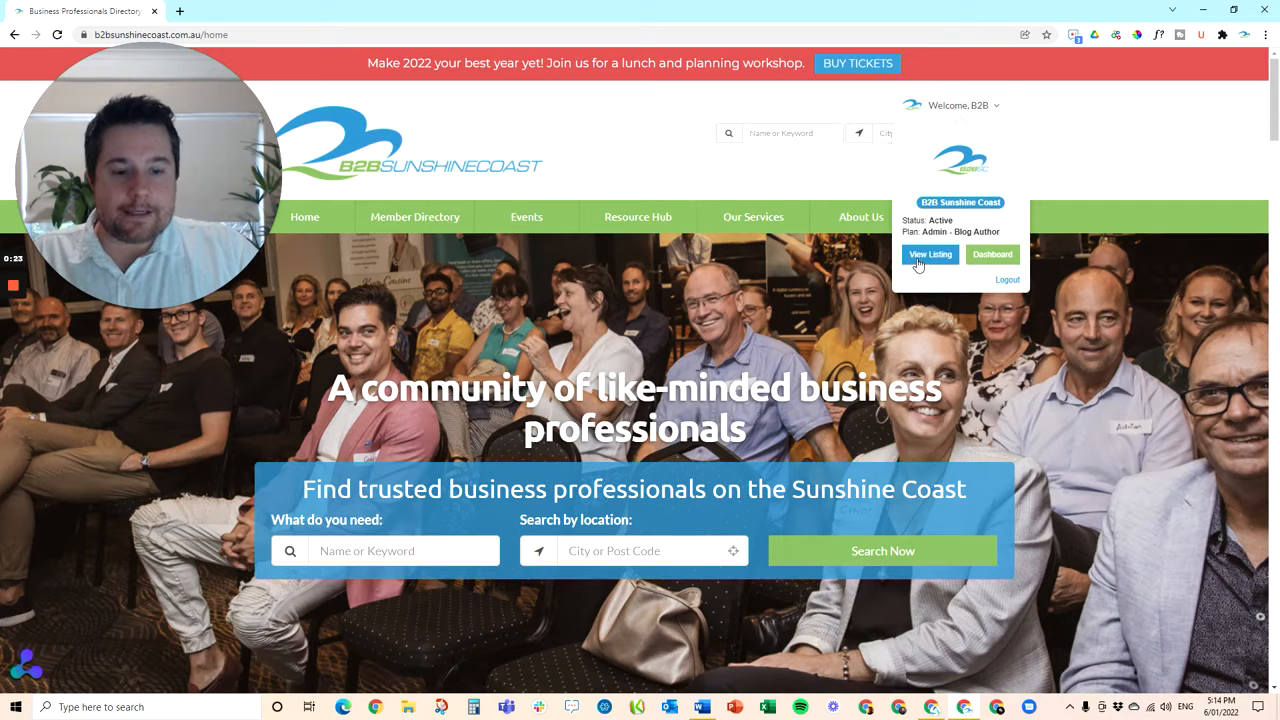
pyautogui.click(993, 256)
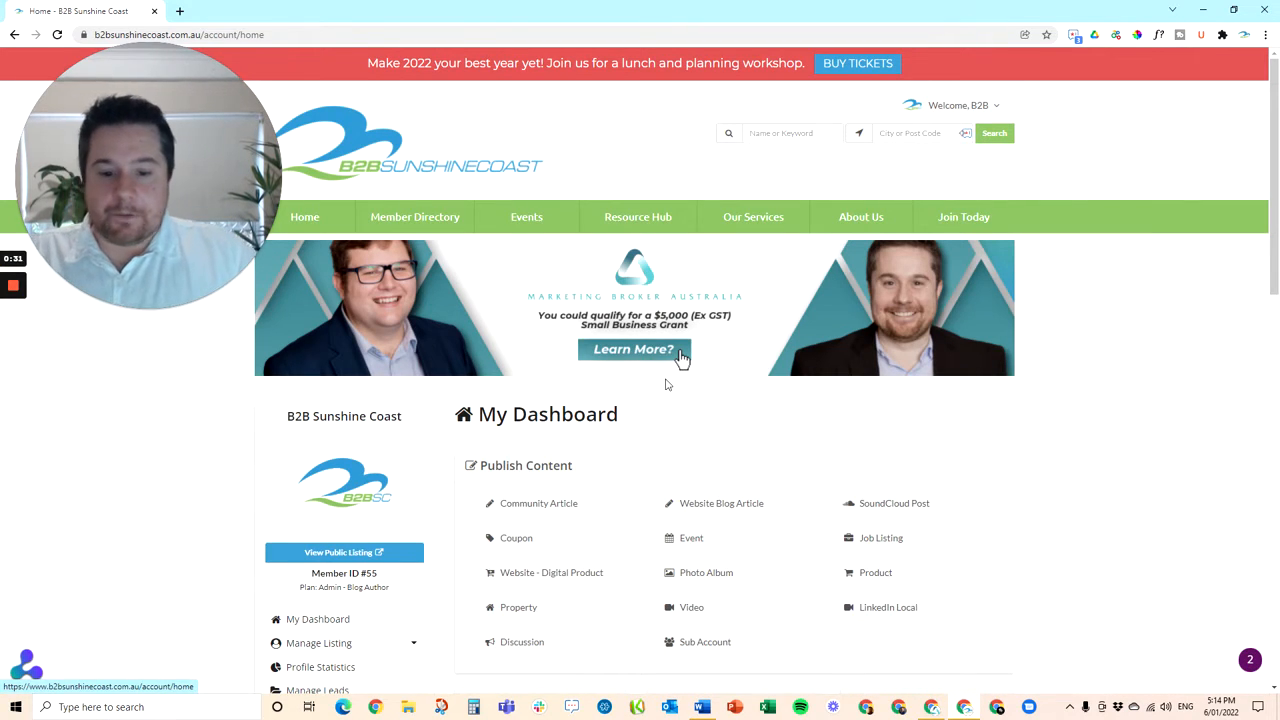
# Scroll to Publish Content and choose Sub Account to start a new sub account
pyautogui.scroll(-1, 680, 357)
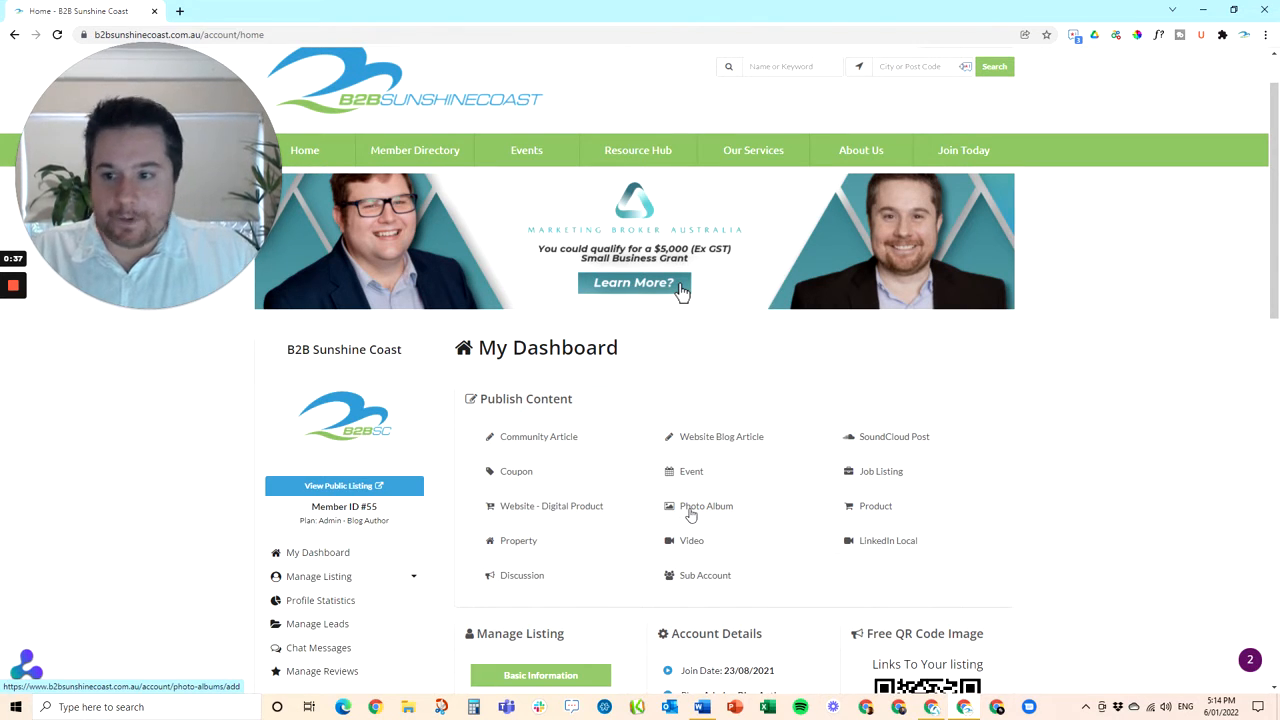
pyautogui.scroll(-1, 690, 512)
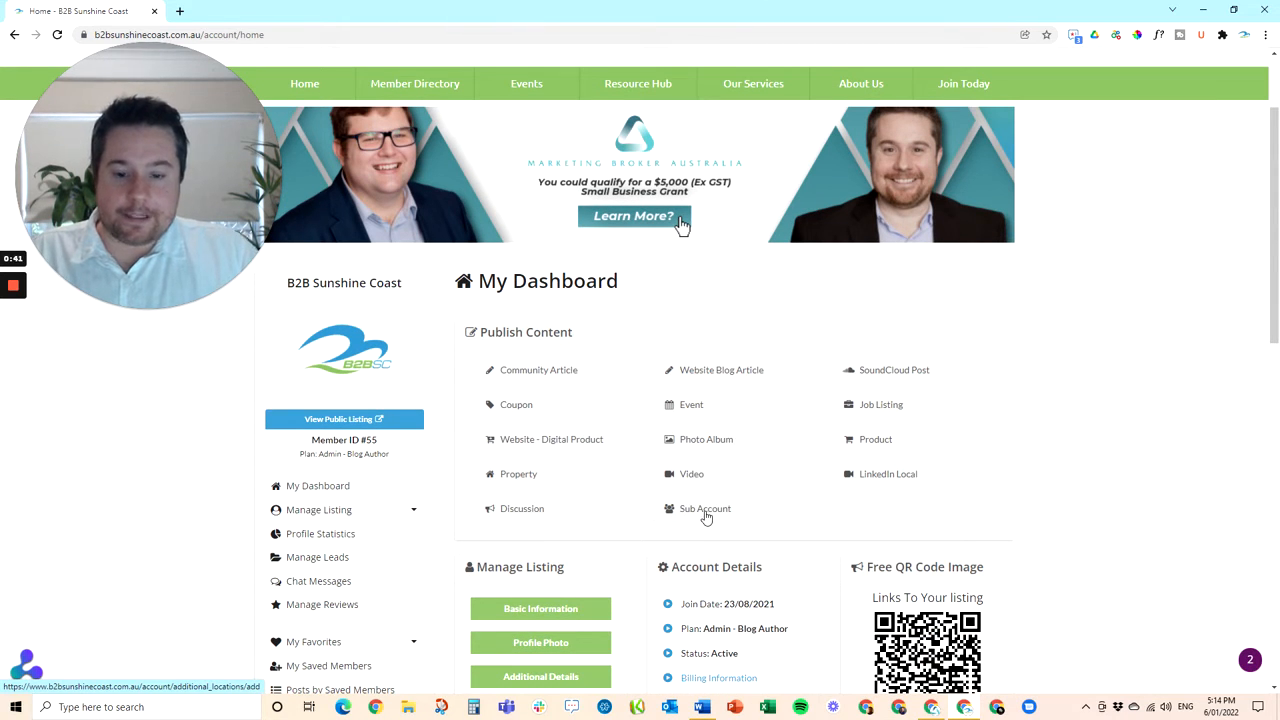
pyautogui.click(705, 516)
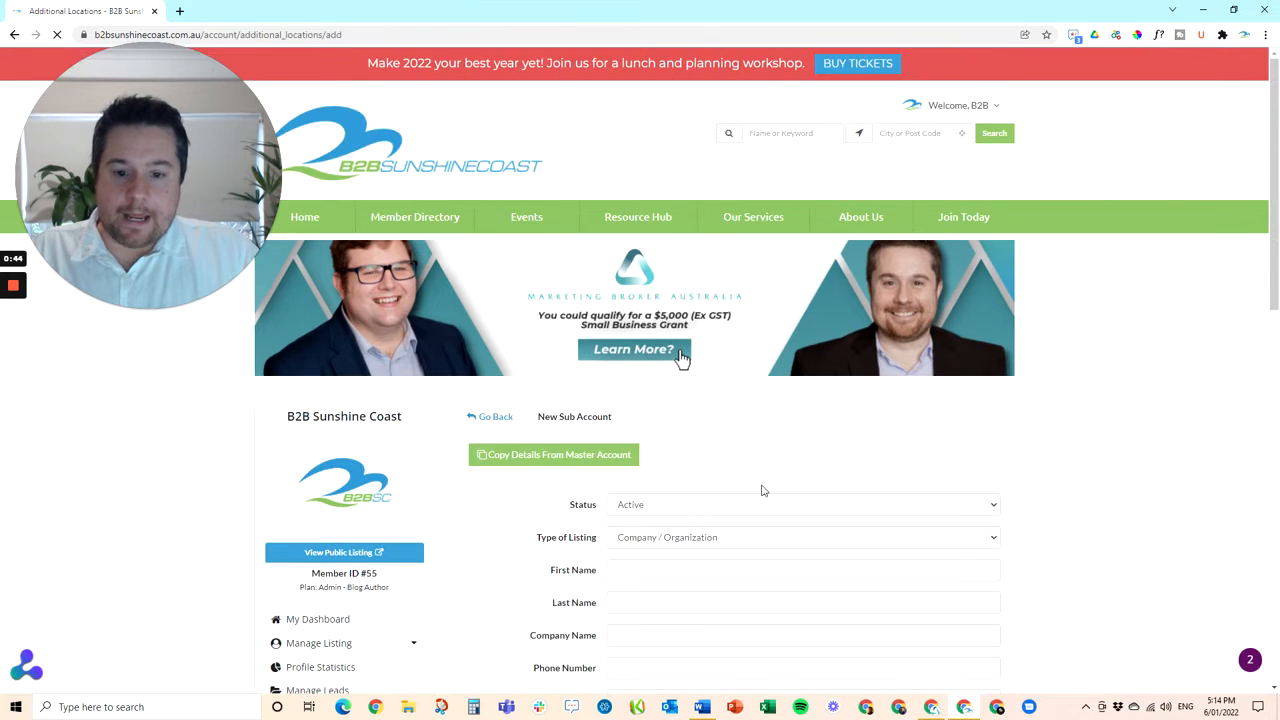
# Scroll through the empty New Sub Account form to review its fields and location map
pyautogui.scroll(-1, 761, 490)
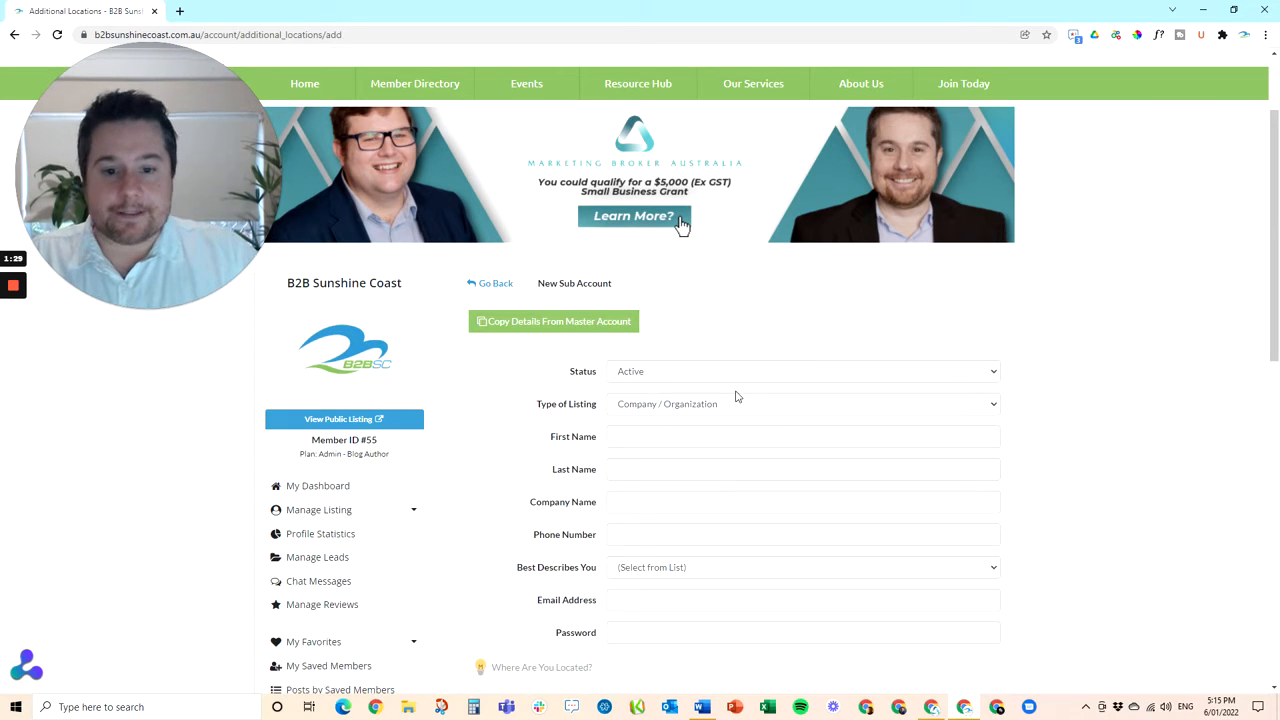
pyautogui.scroll(-1, 678, 401)
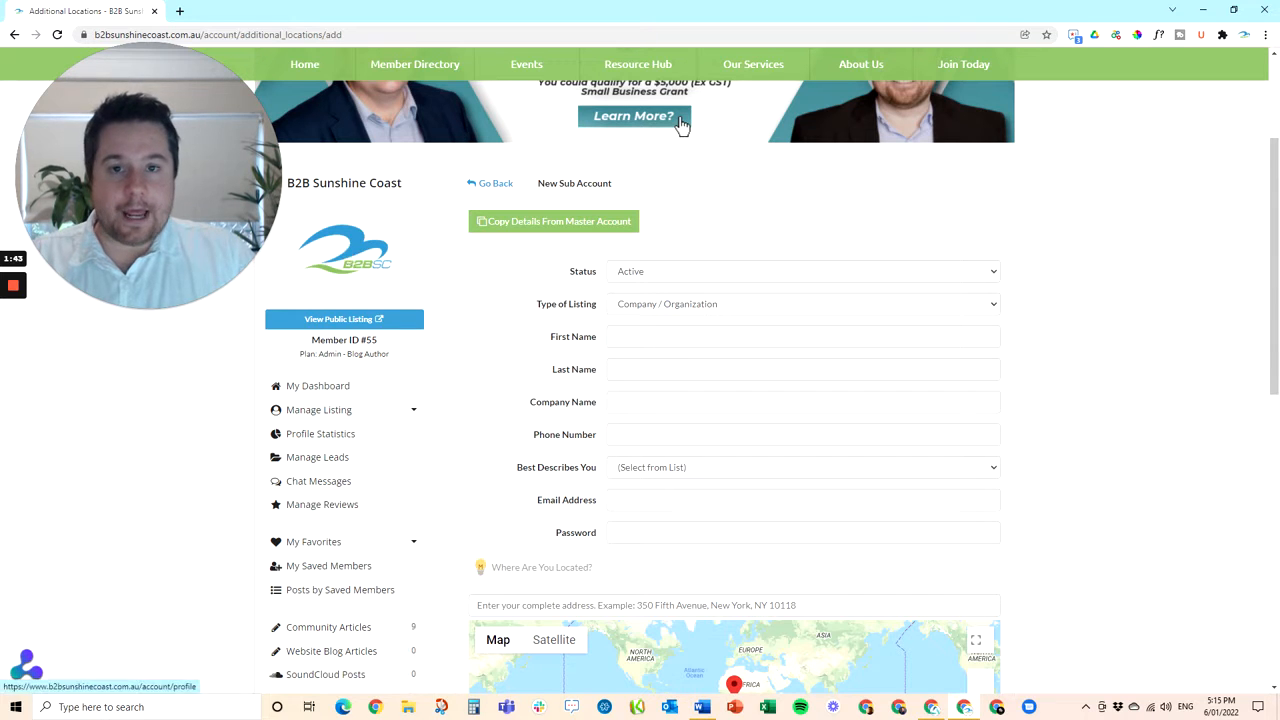
# Enter the contact's first and last name and company name 'LinkedIn Local Sunshine Coast'
pyautogui.click(680, 337)
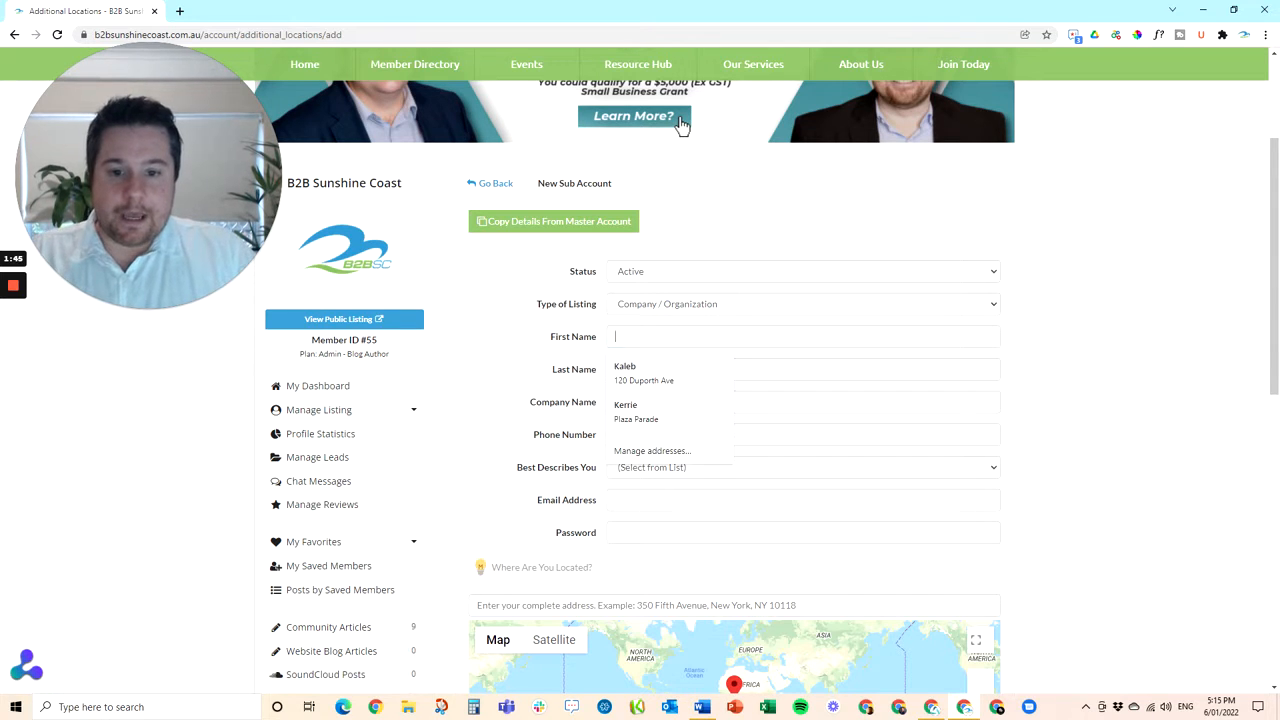
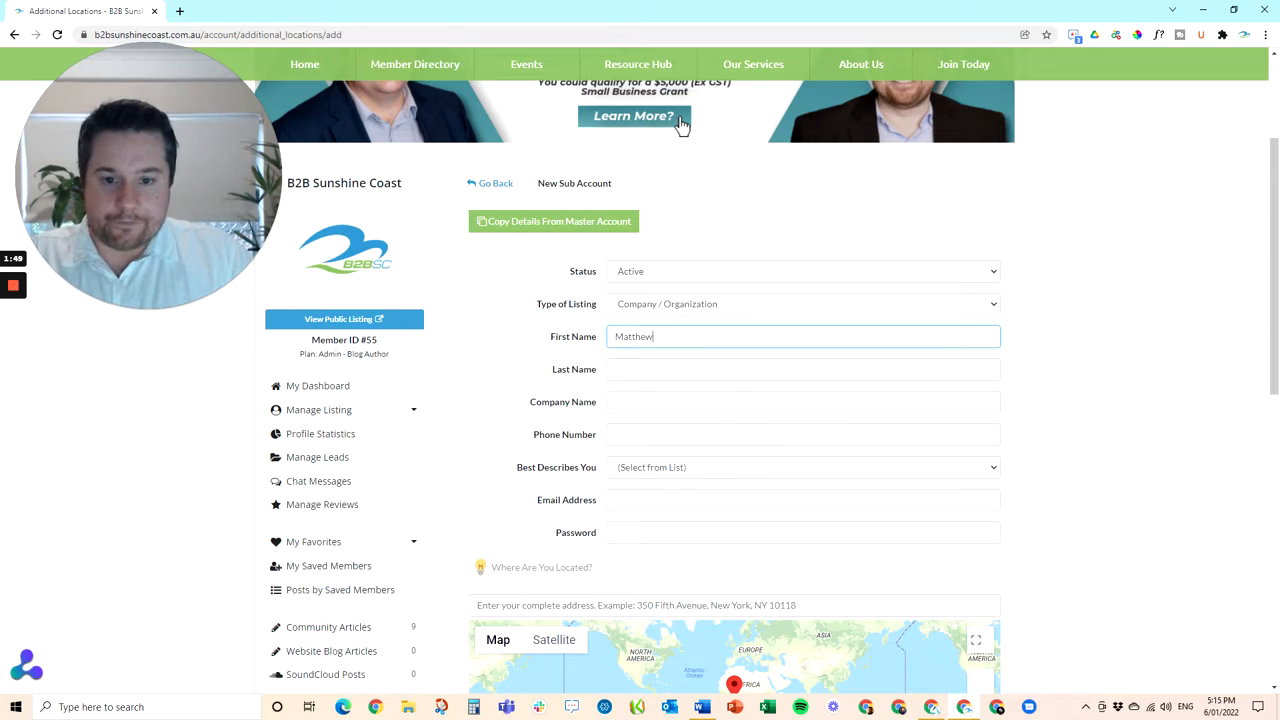
pyautogui.press('Tab')
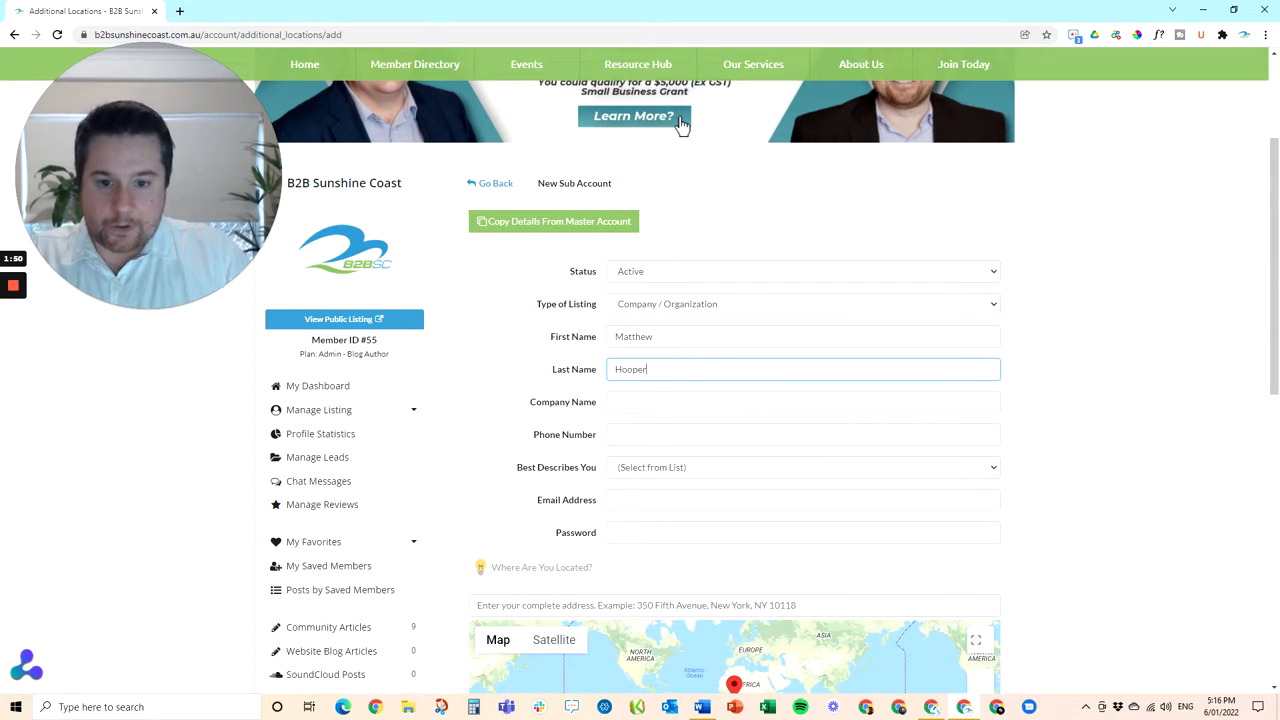
pyautogui.press('Tab')
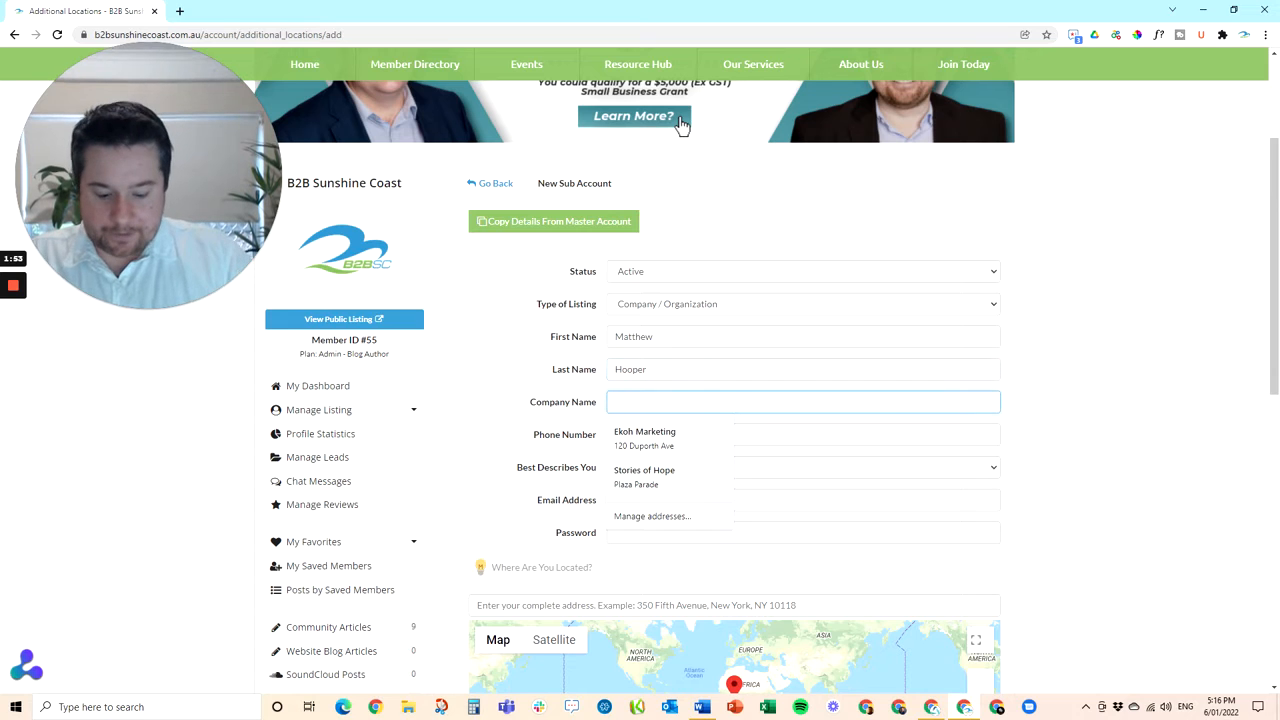
pyautogui.write('LinkedIn Lo')
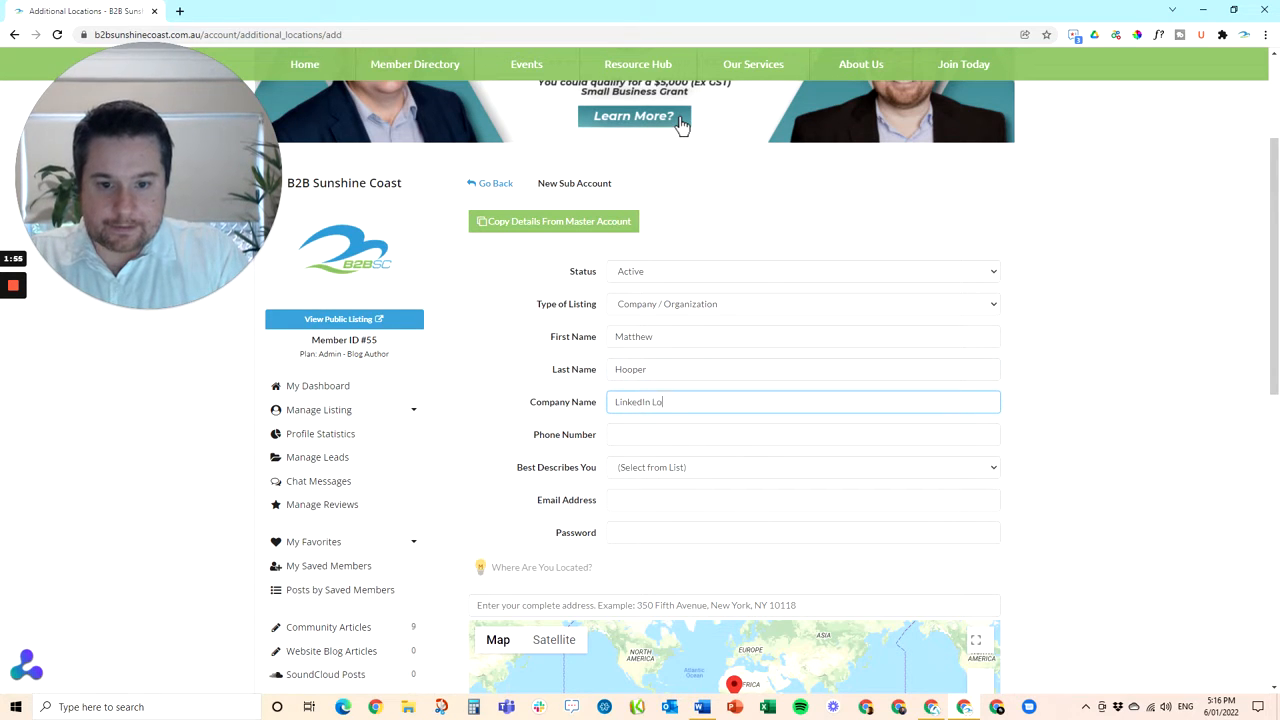
pyautogui.write('cal Sunshine C')
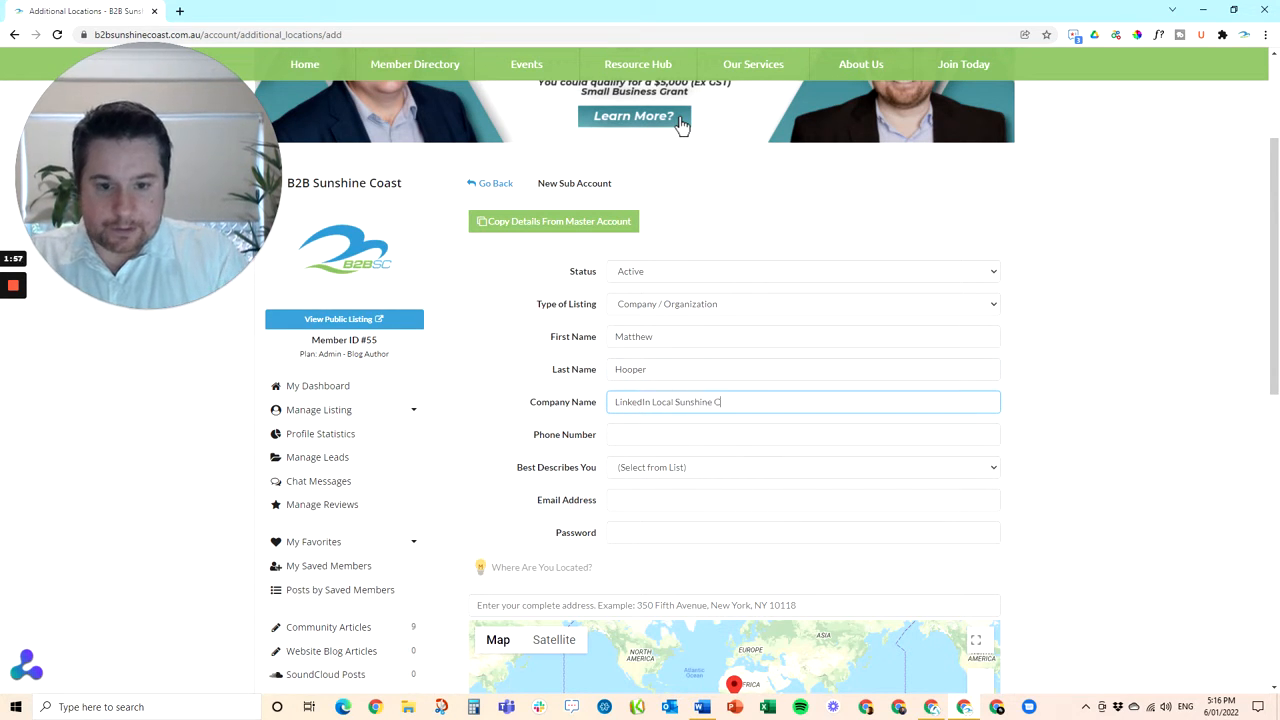
pyautogui.write('oast')
pyautogui.press('Tab')
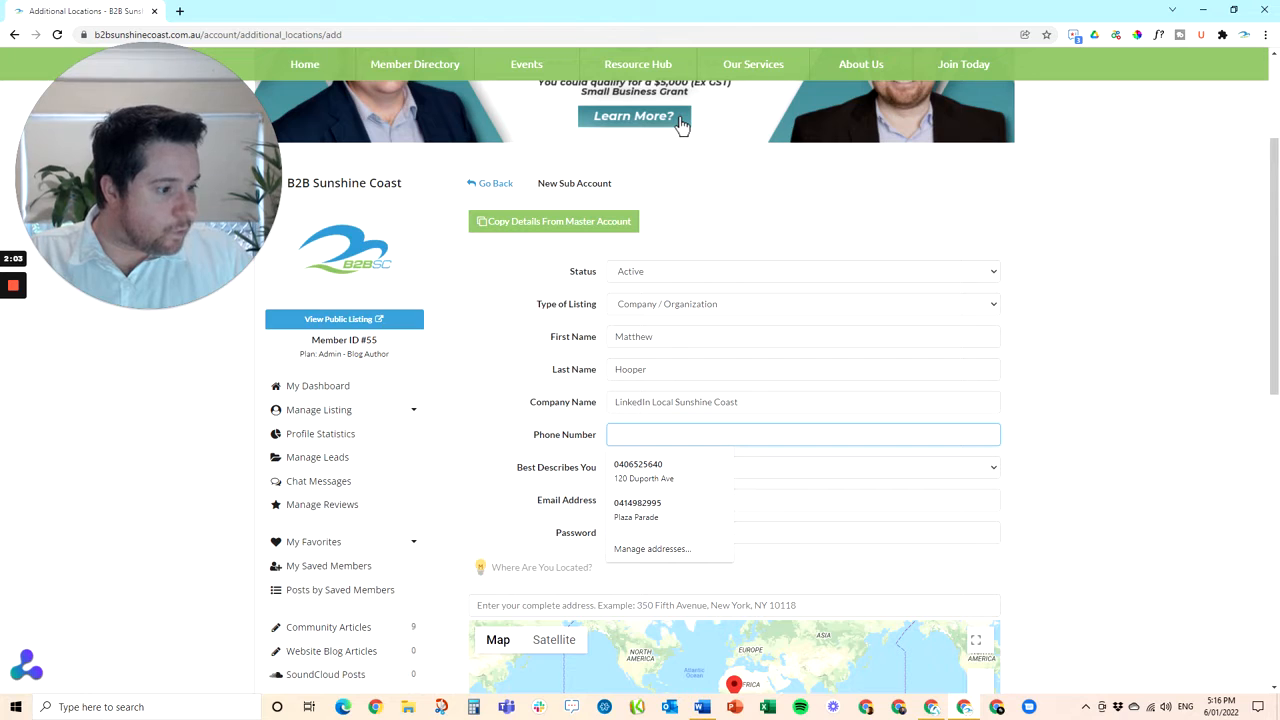
# Fill in the saved phone number, choose Corporate Events & Catering, and enter the contact's email
pyautogui.hotkey('alt', 'Tab')
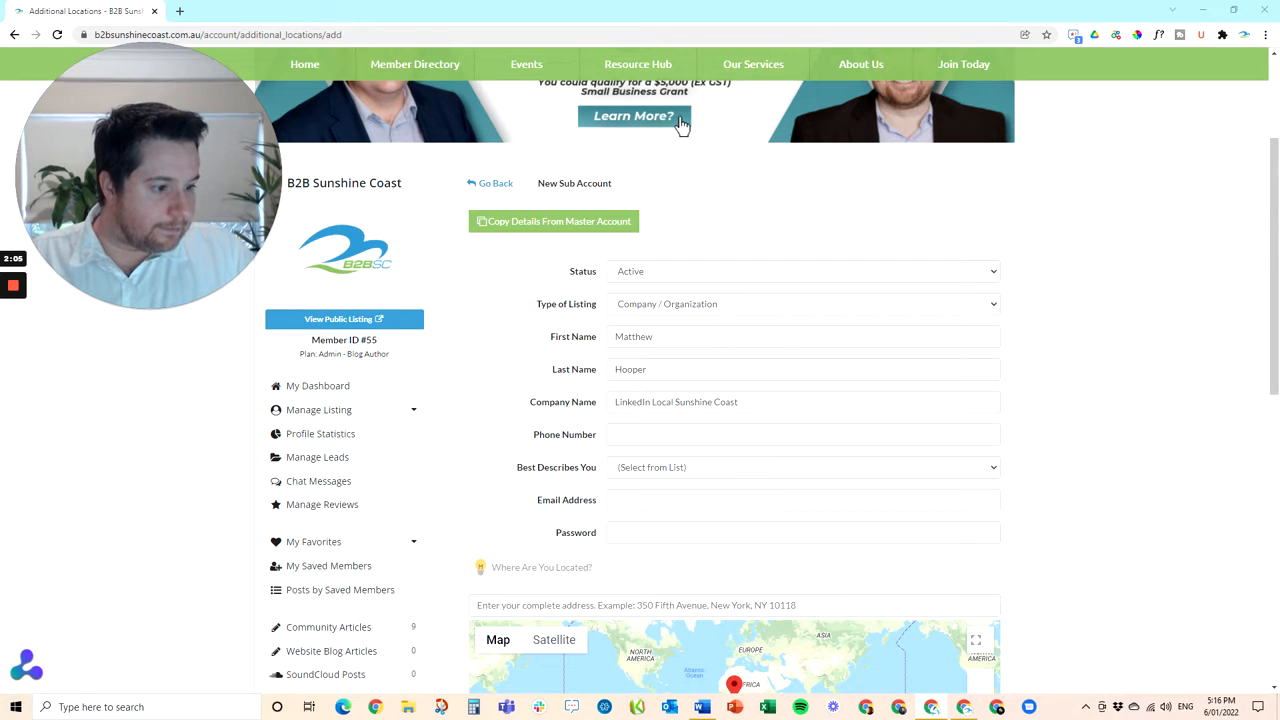
pyautogui.hotkey('alt', 'Tab')
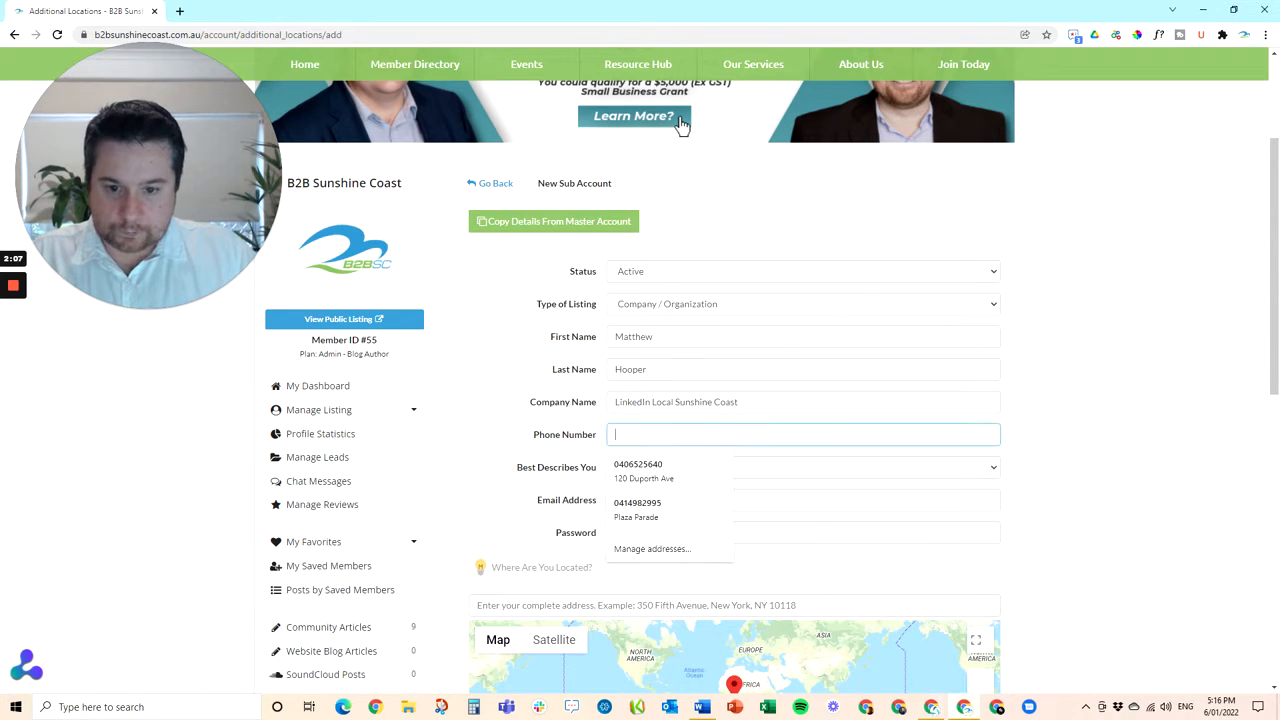
pyautogui.click(735, 487)
pyautogui.click(697, 476)
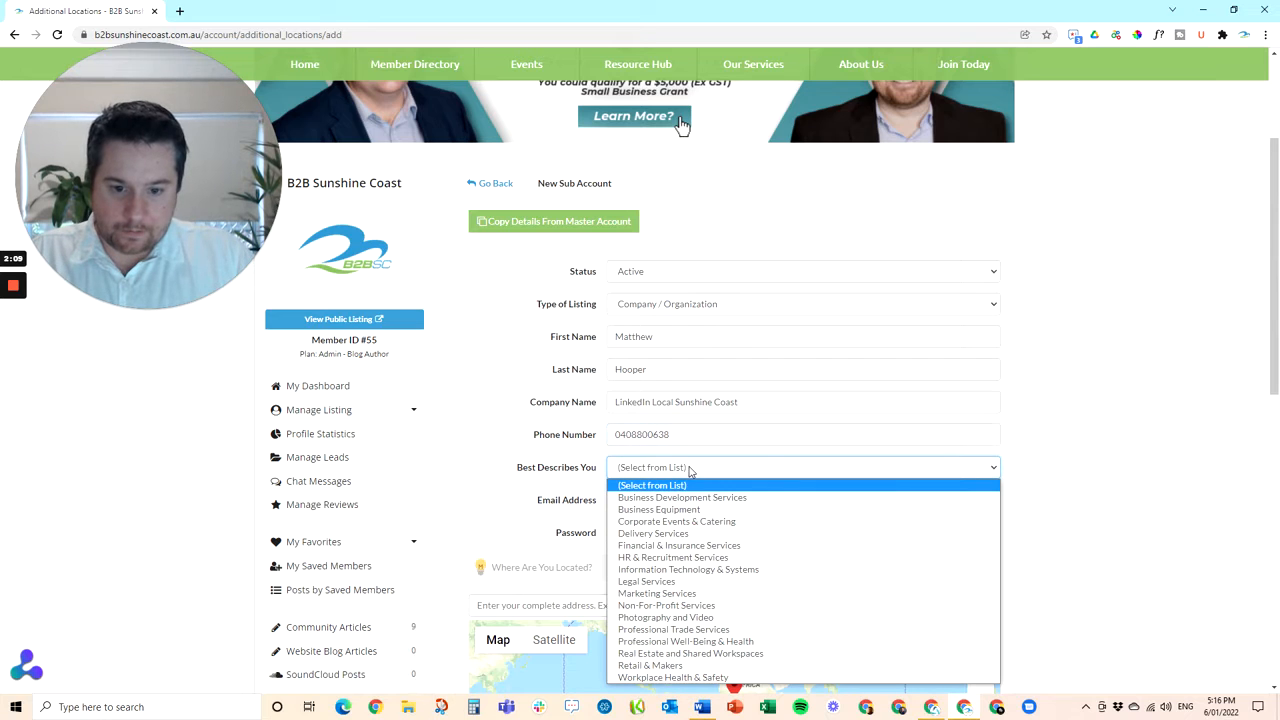
pyautogui.click(700, 521)
pyautogui.scroll(-1, 742, 520)
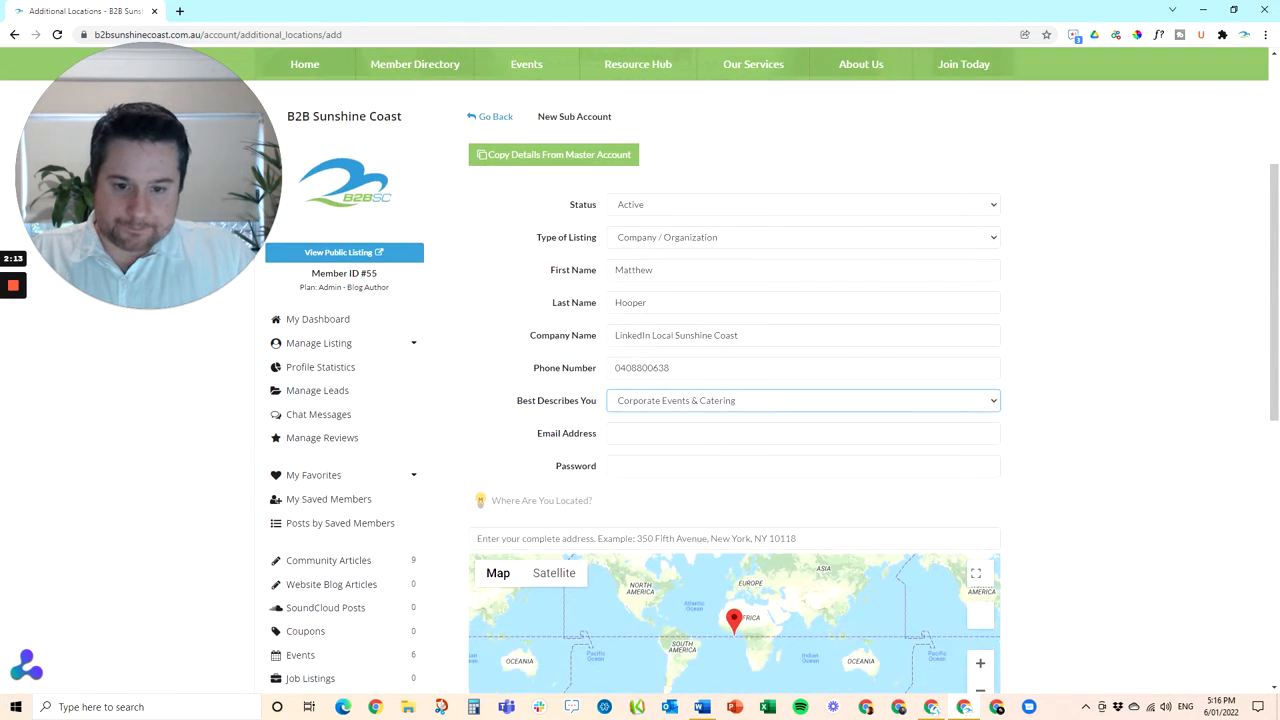
pyautogui.click(725, 434)
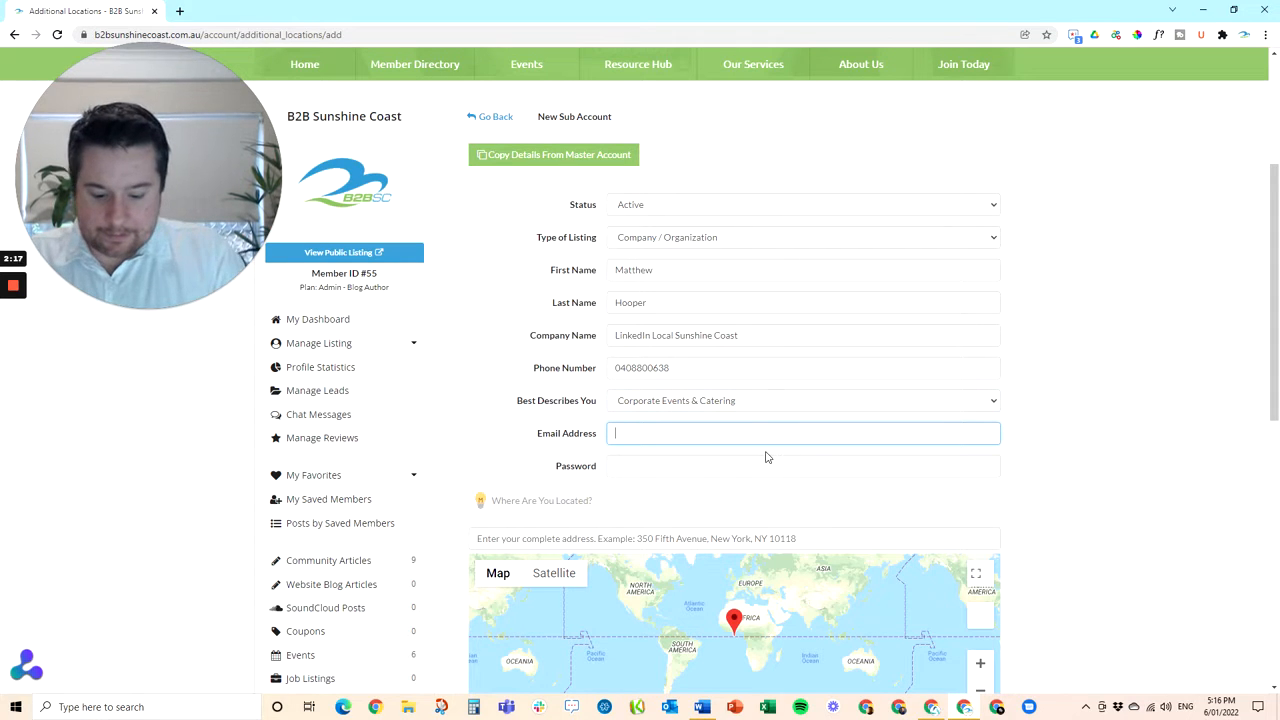
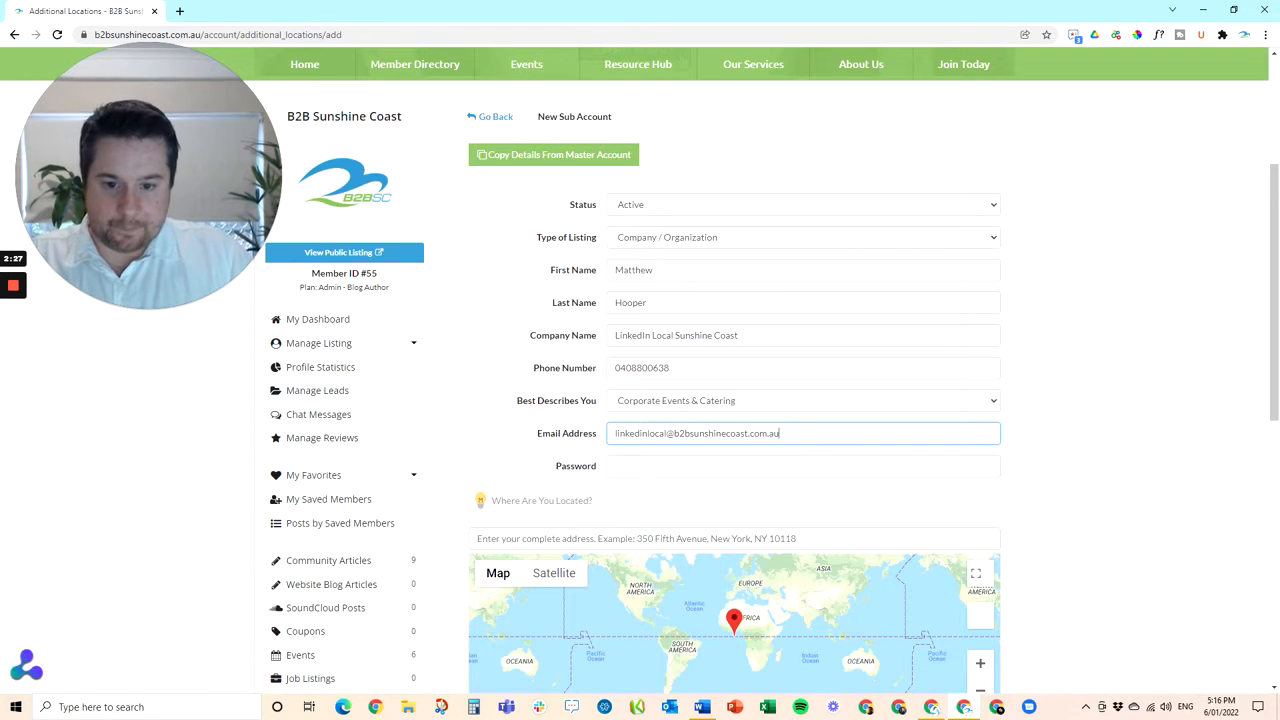
pyautogui.press('Tab')
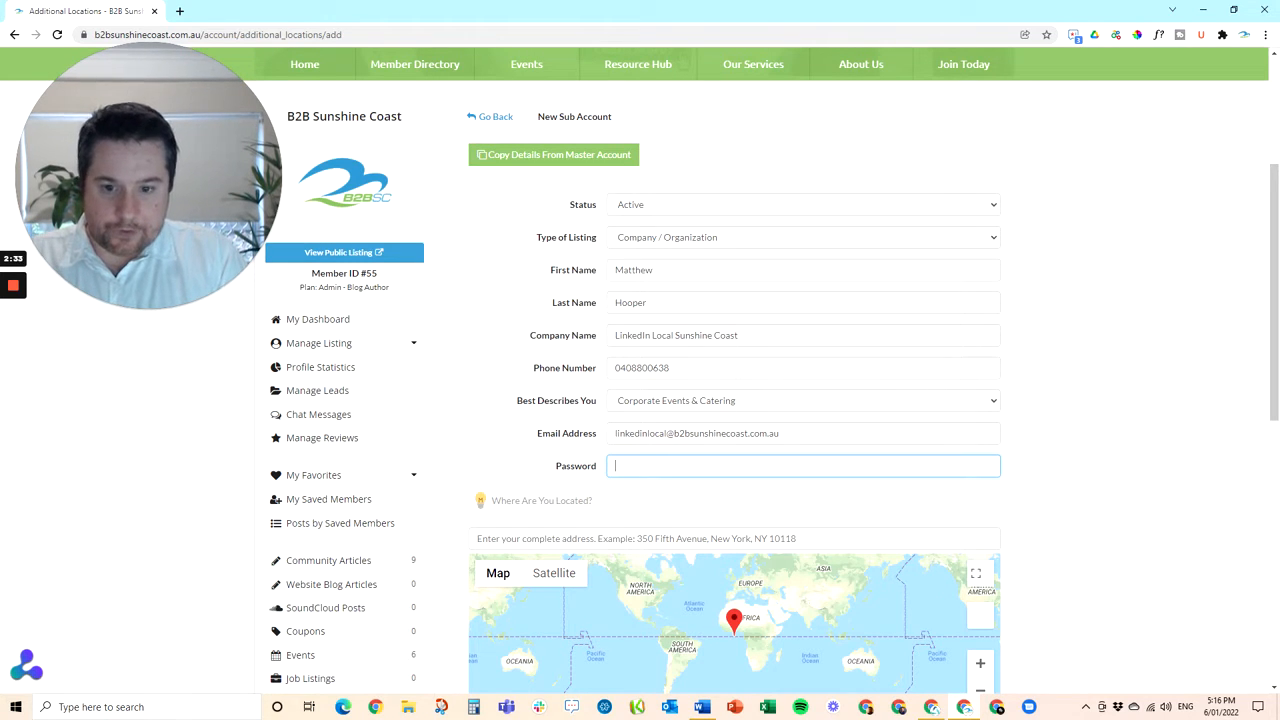
# Clear the partly entered password and retype the account password
pyautogui.write('Link')
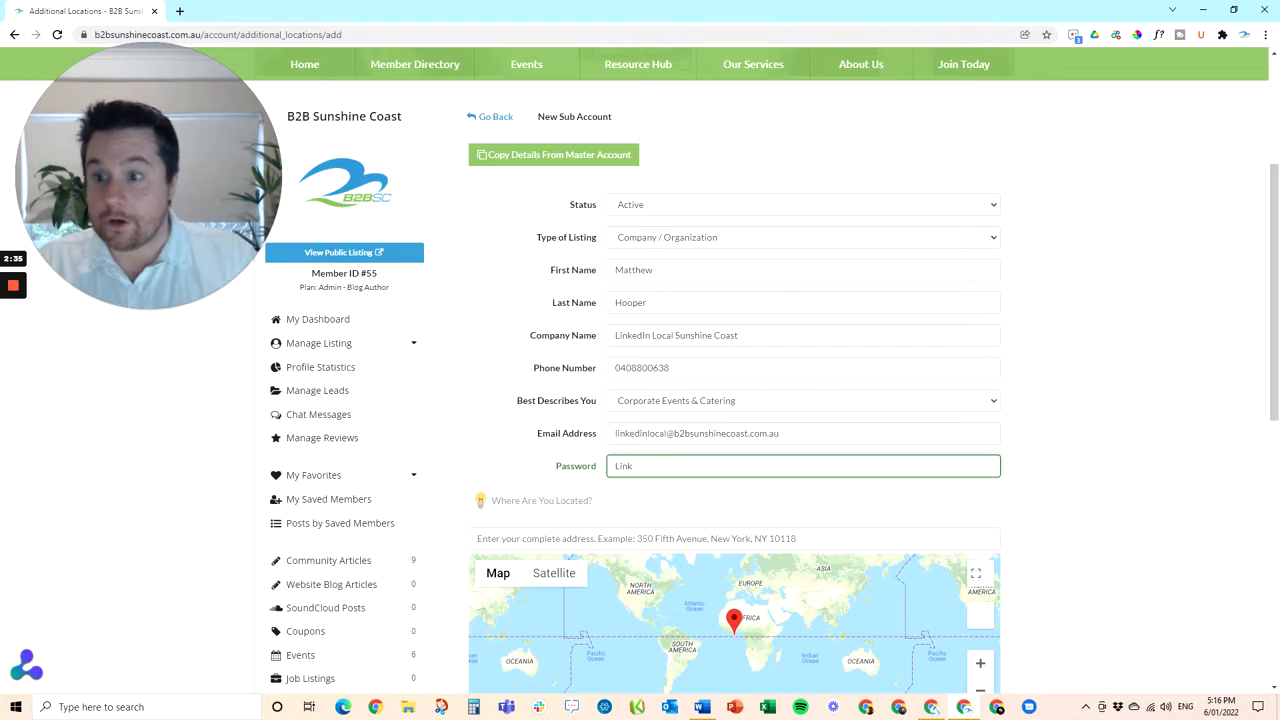
pyautogui.press('BackSpace')
pyautogui.press('BackSpace')
pyautogui.press('BackSpace')
pyautogui.press('BackSpace')
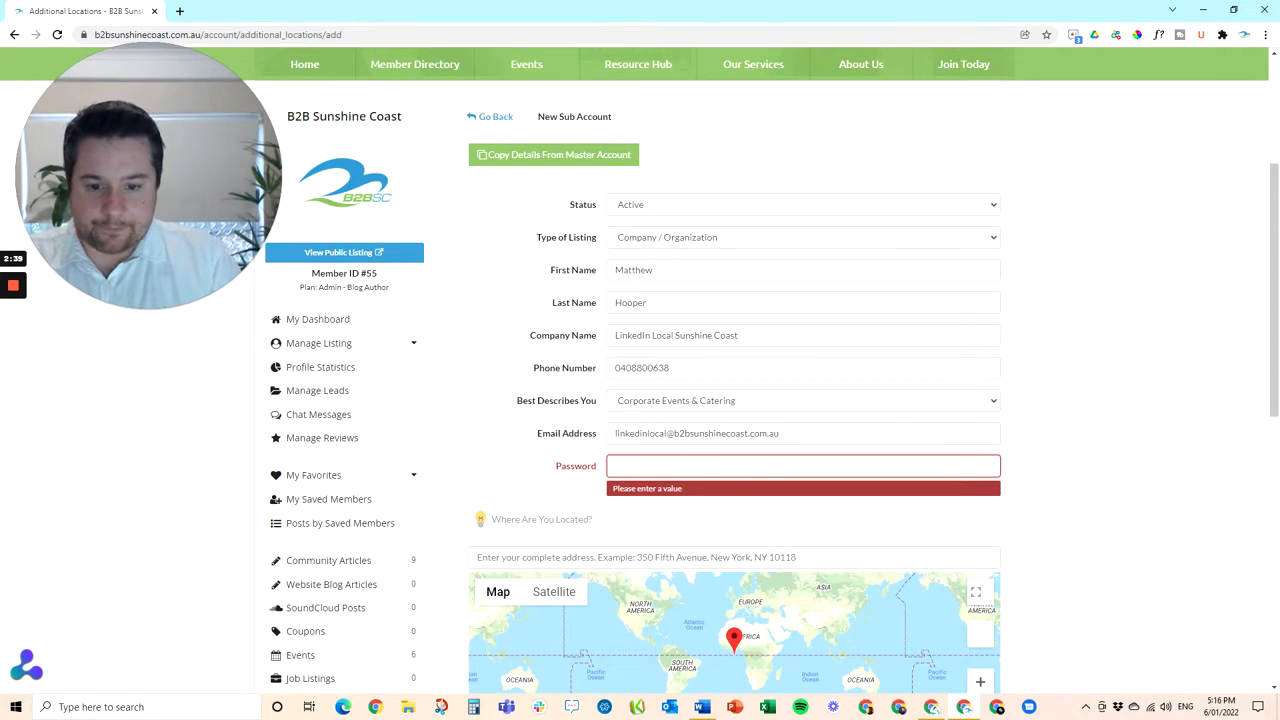
pyautogui.write('password')
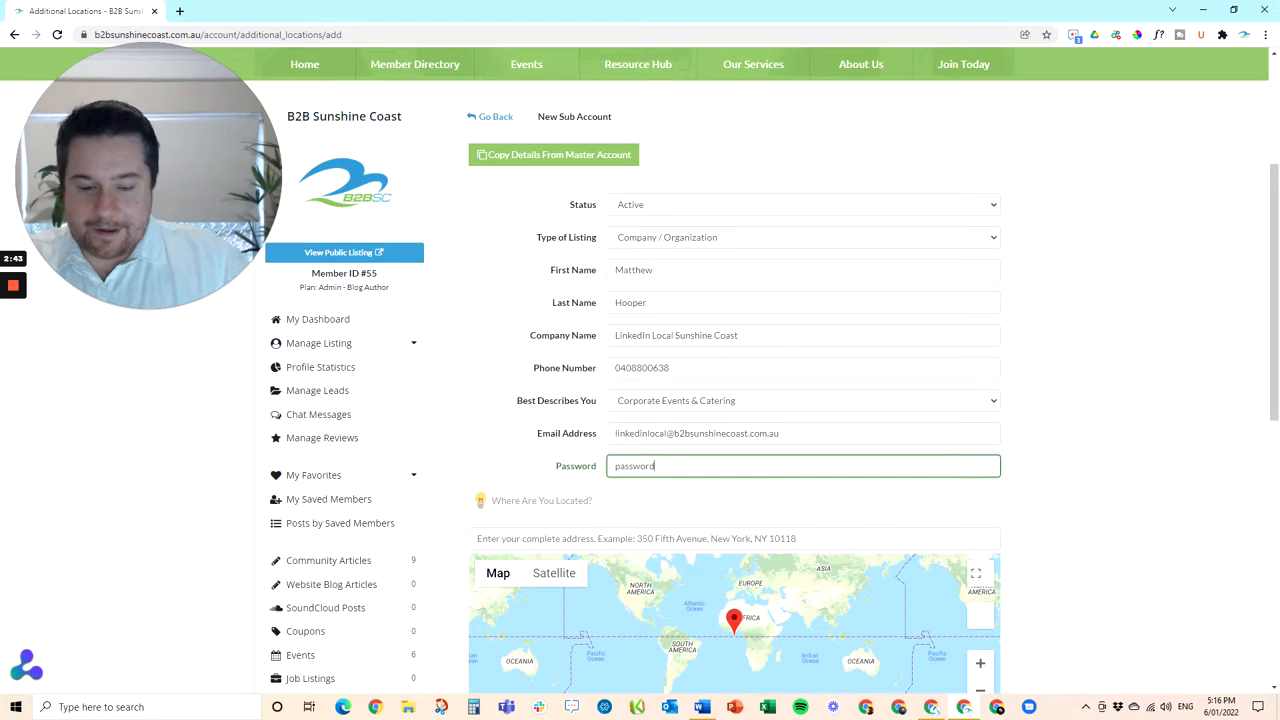
# Set the location to the Buderim Tavern suggestion, save, and decline Chrome's address prompt
pyautogui.scroll(-2, 1071, 477)
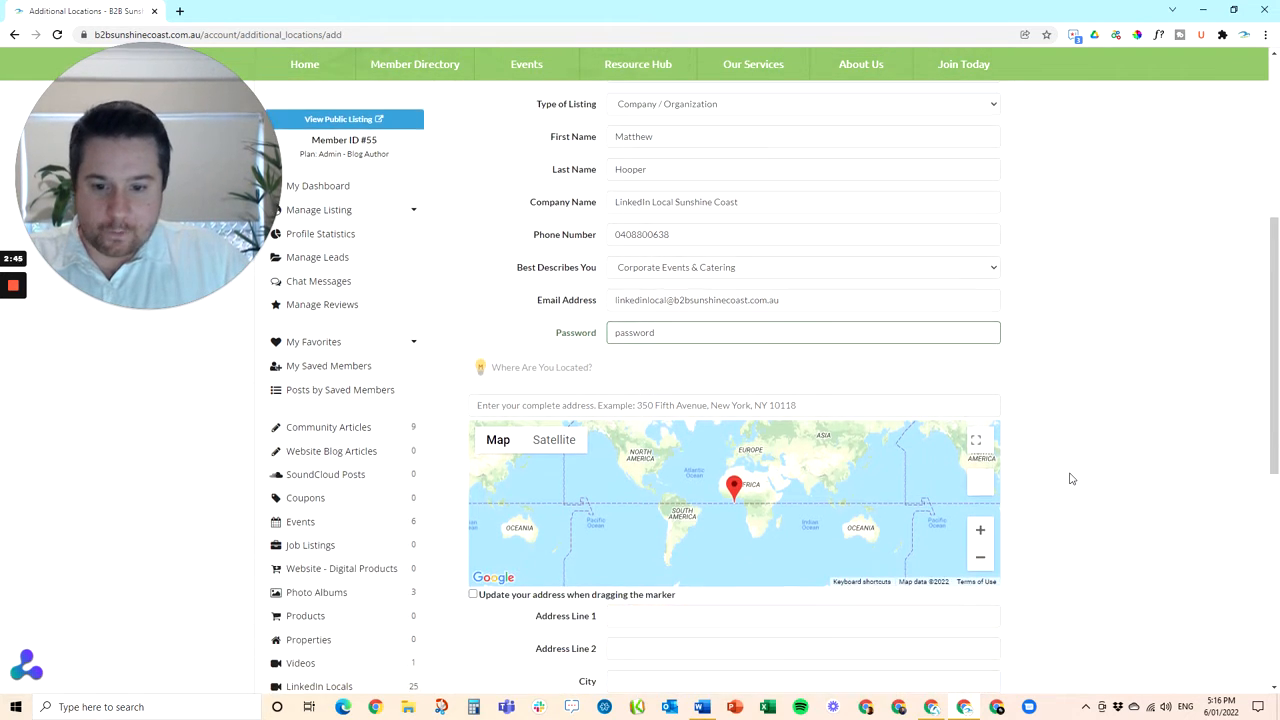
pyautogui.scroll(-1, 1071, 477)
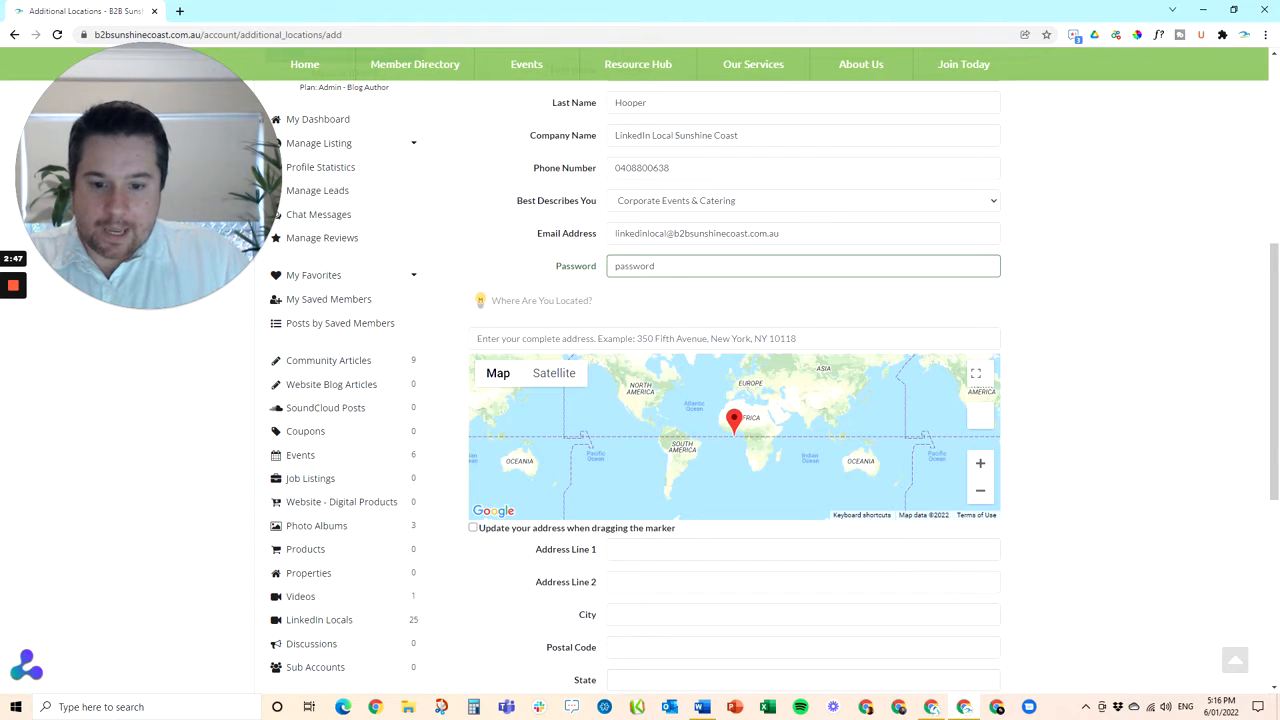
pyautogui.click(734, 339)
pyautogui.write('Bud')
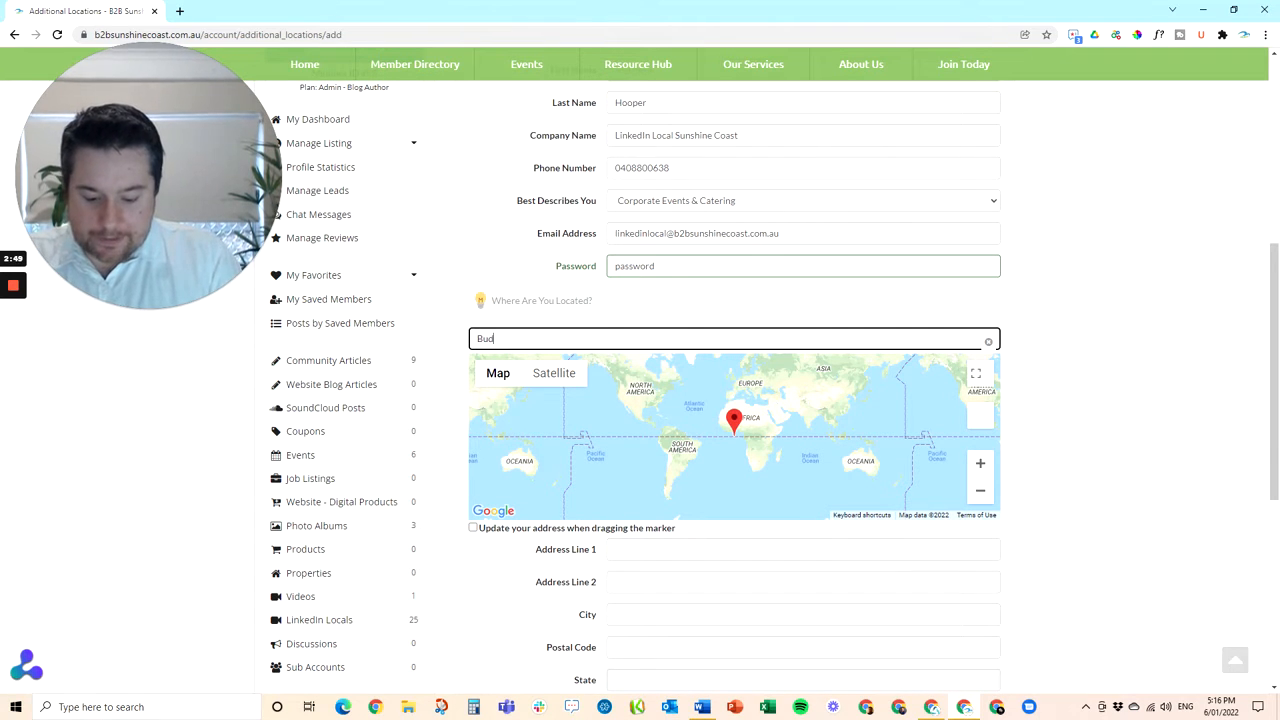
pyautogui.write('erim Taver')
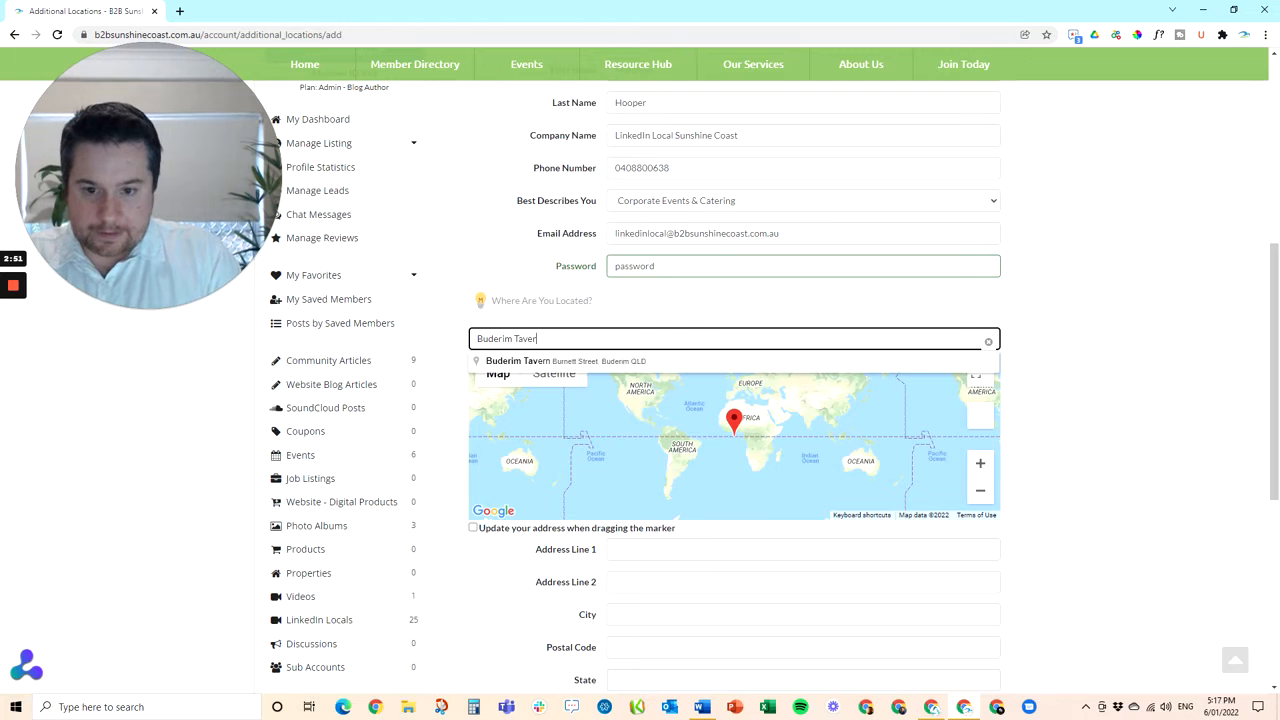
pyautogui.write('n')
pyautogui.click(612, 362)
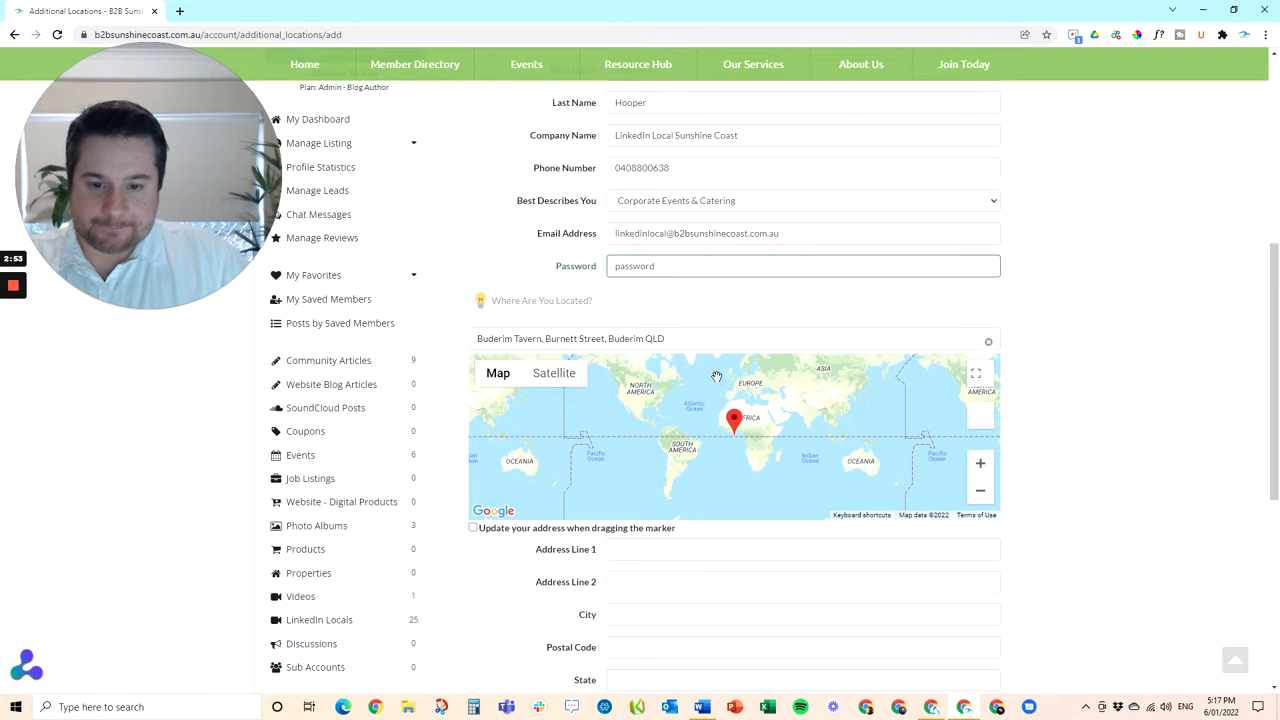
pyautogui.scroll(-3, 795, 424)
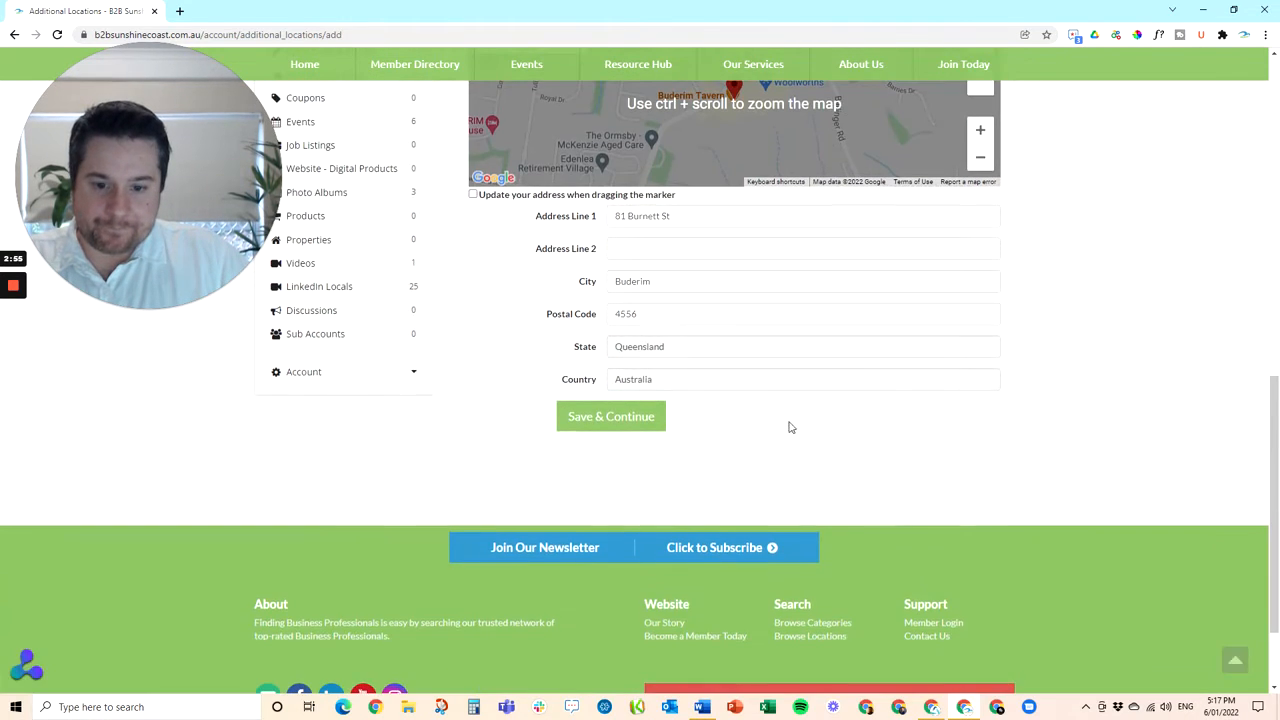
pyautogui.click(603, 420)
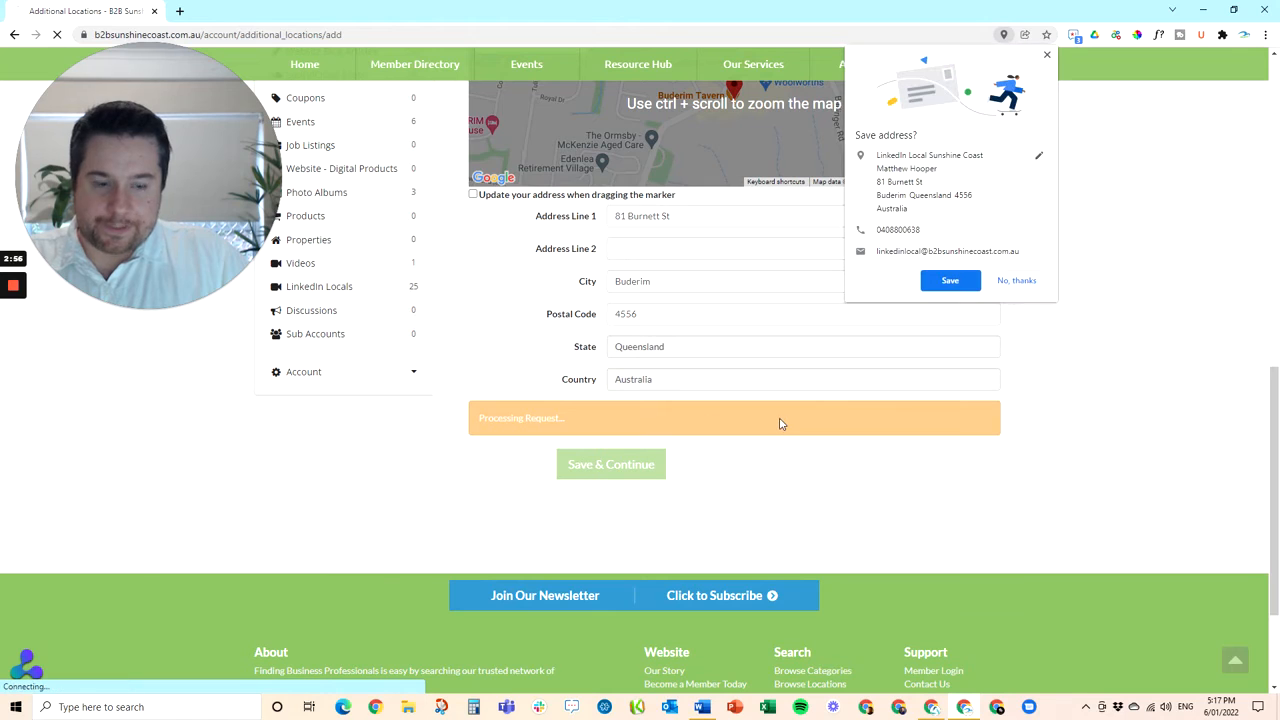
pyautogui.click(1038, 283)
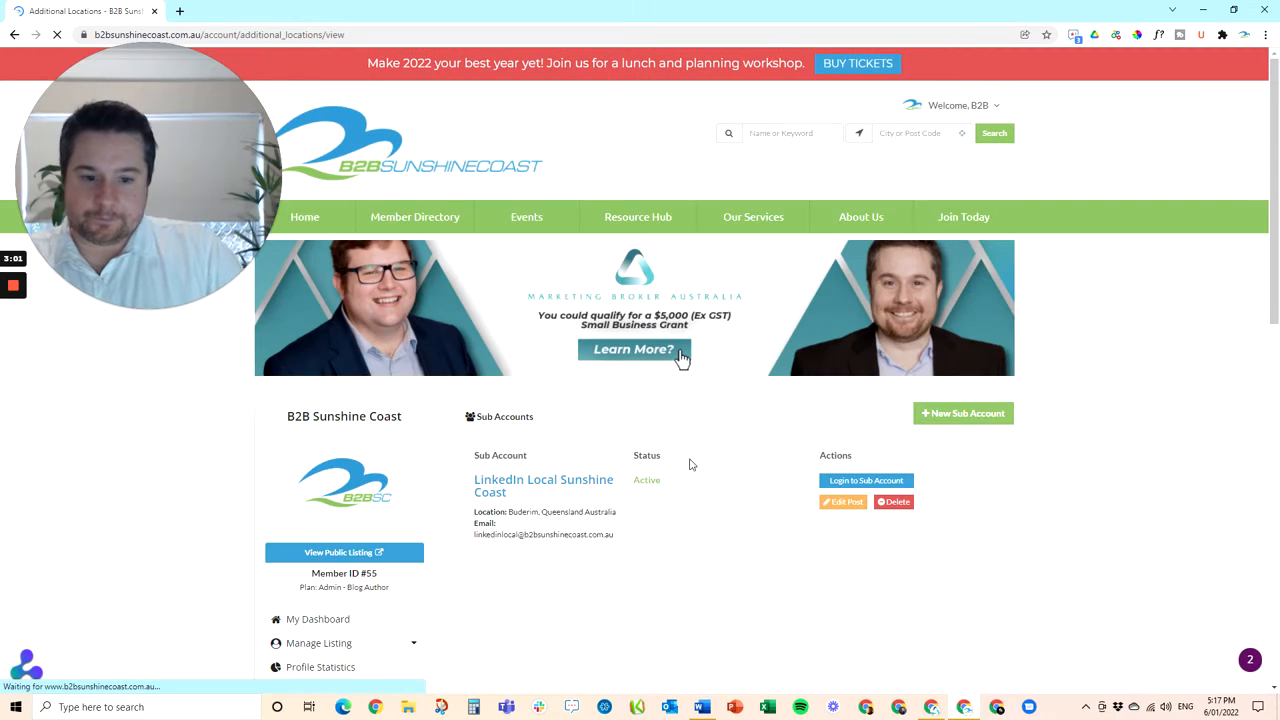
# Log in to the LinkedIn Local Sunshine Coast sub account and open its Contact Details form
pyautogui.click(847, 486)
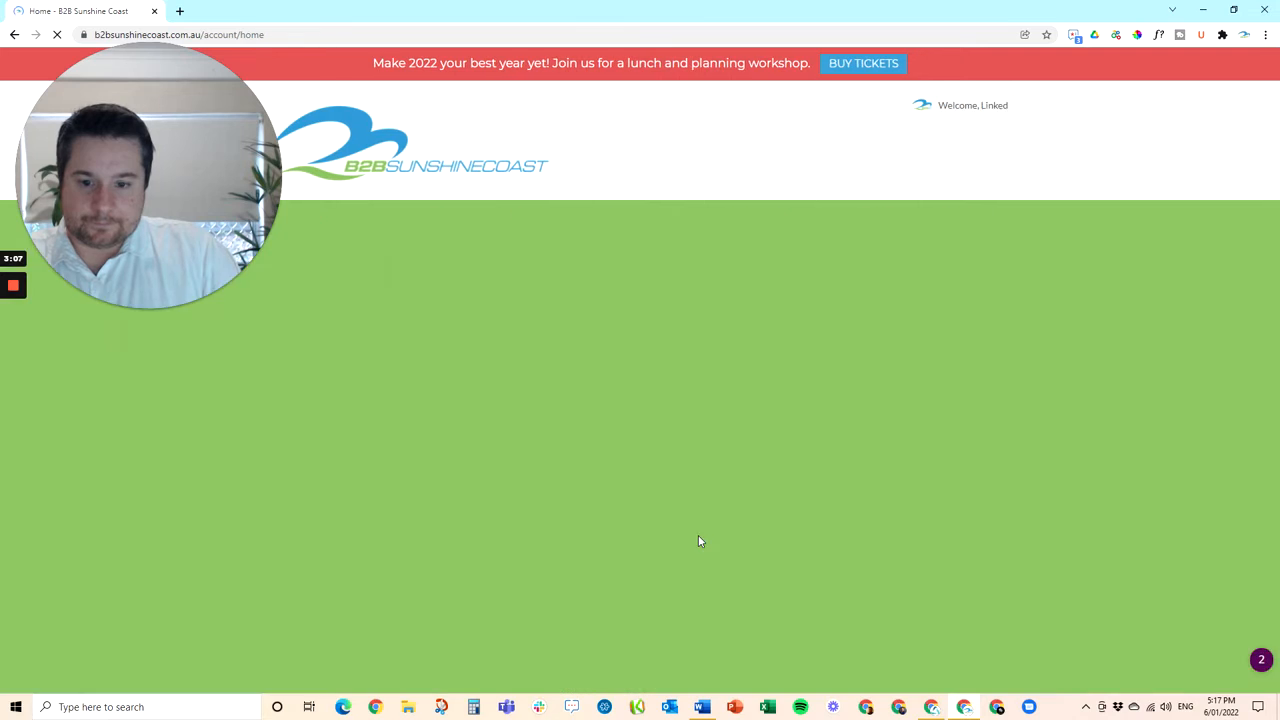
pyautogui.scroll(-1, 699, 541)
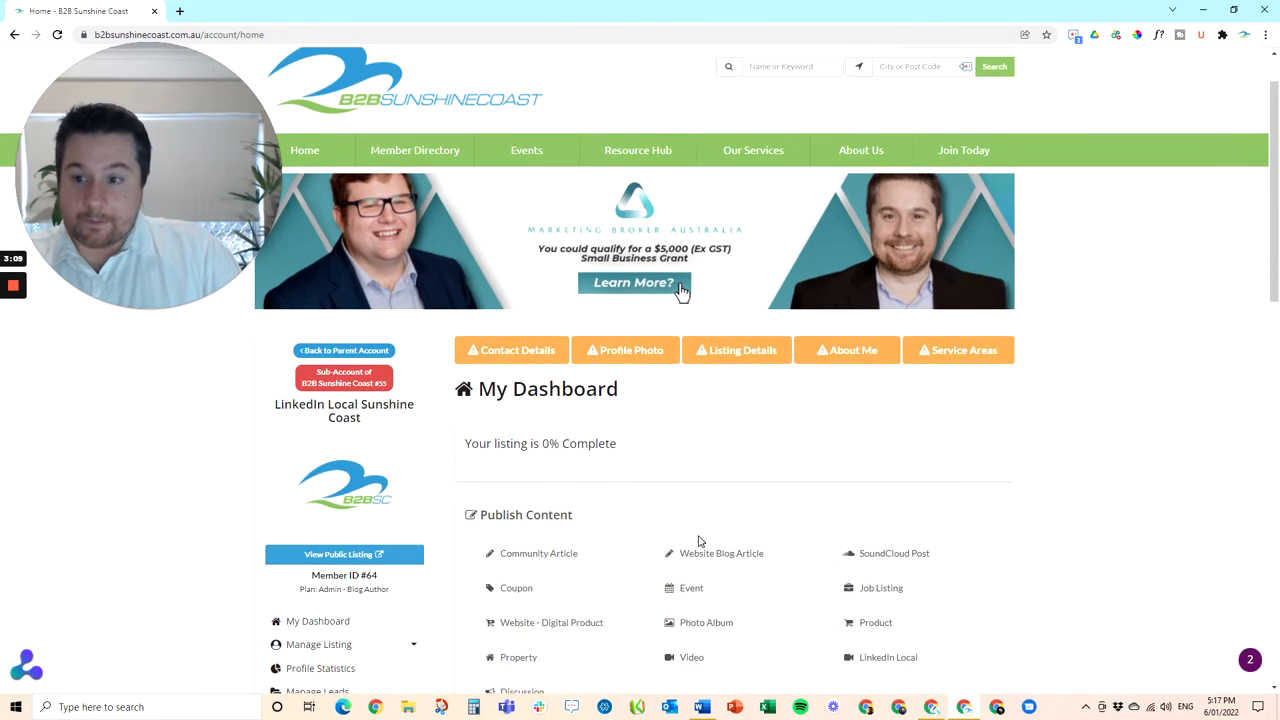
pyautogui.click(506, 352)
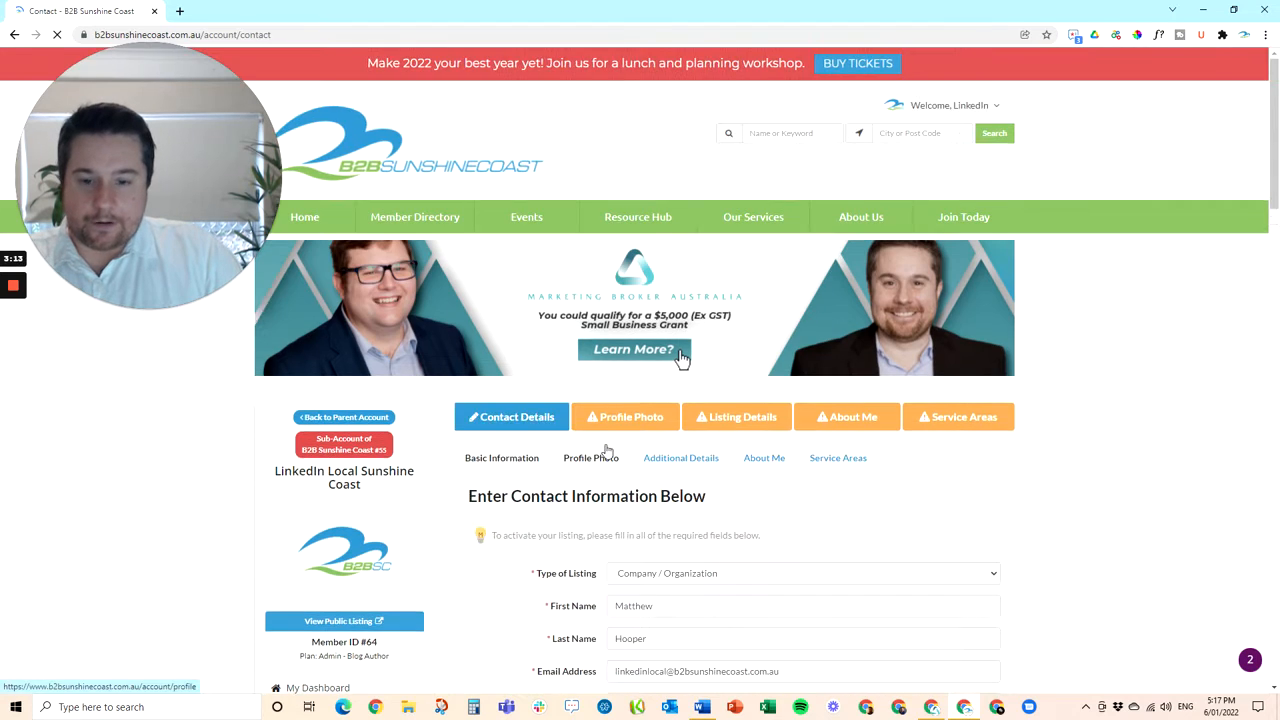
# Set Your Position to Founder and the short description to 'Get to know the professional behind the profile.'
pyautogui.scroll(-3, 606, 460)
pyautogui.scroll(-2, 680, 465)
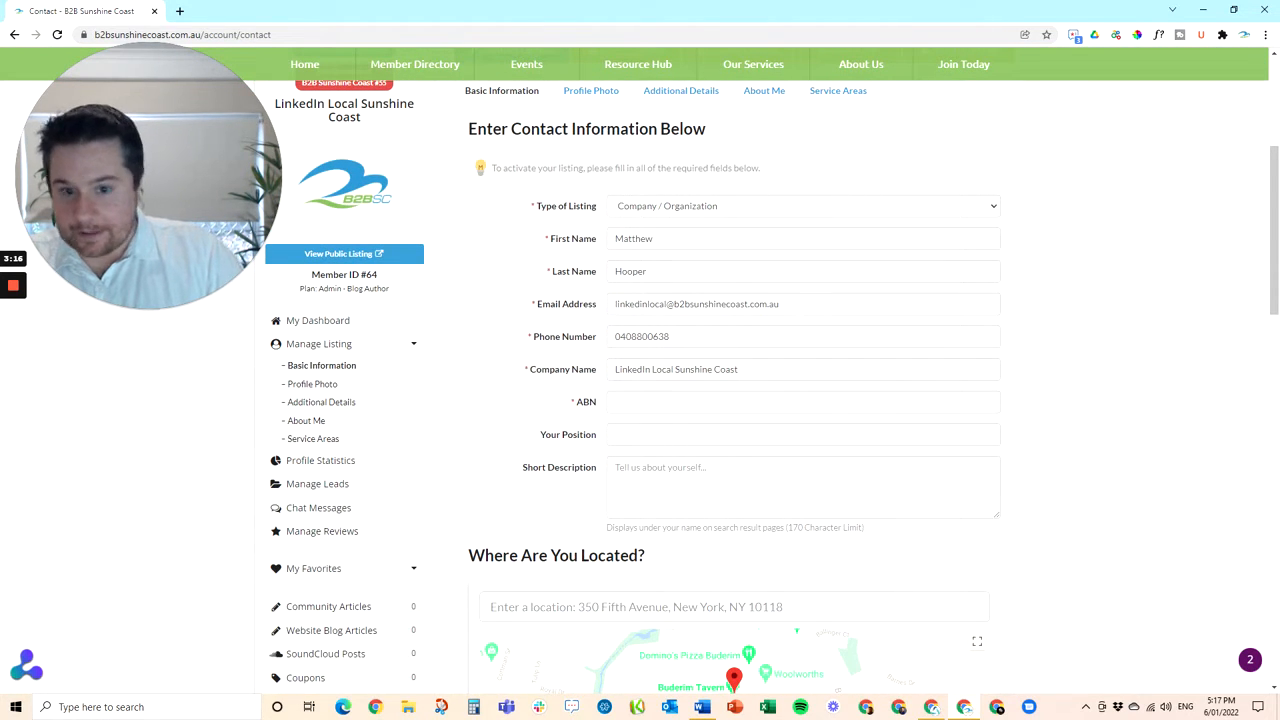
pyautogui.click(644, 444)
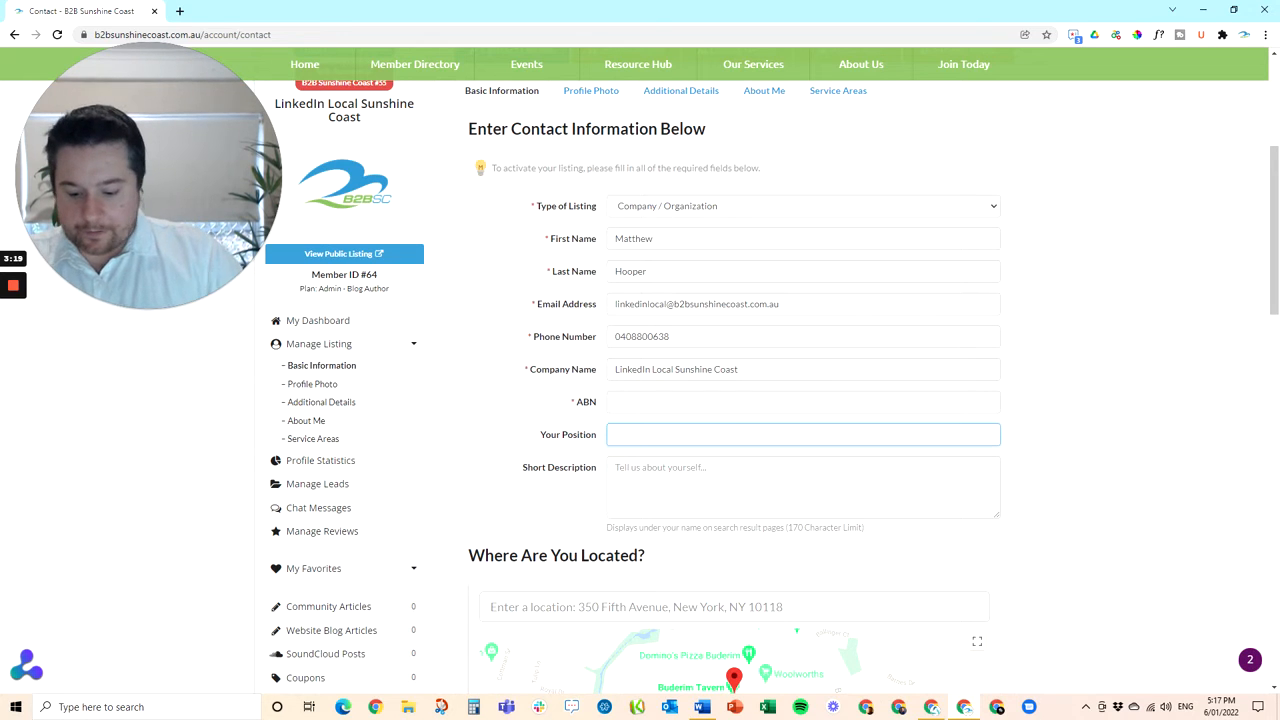
pyautogui.write('Founder')
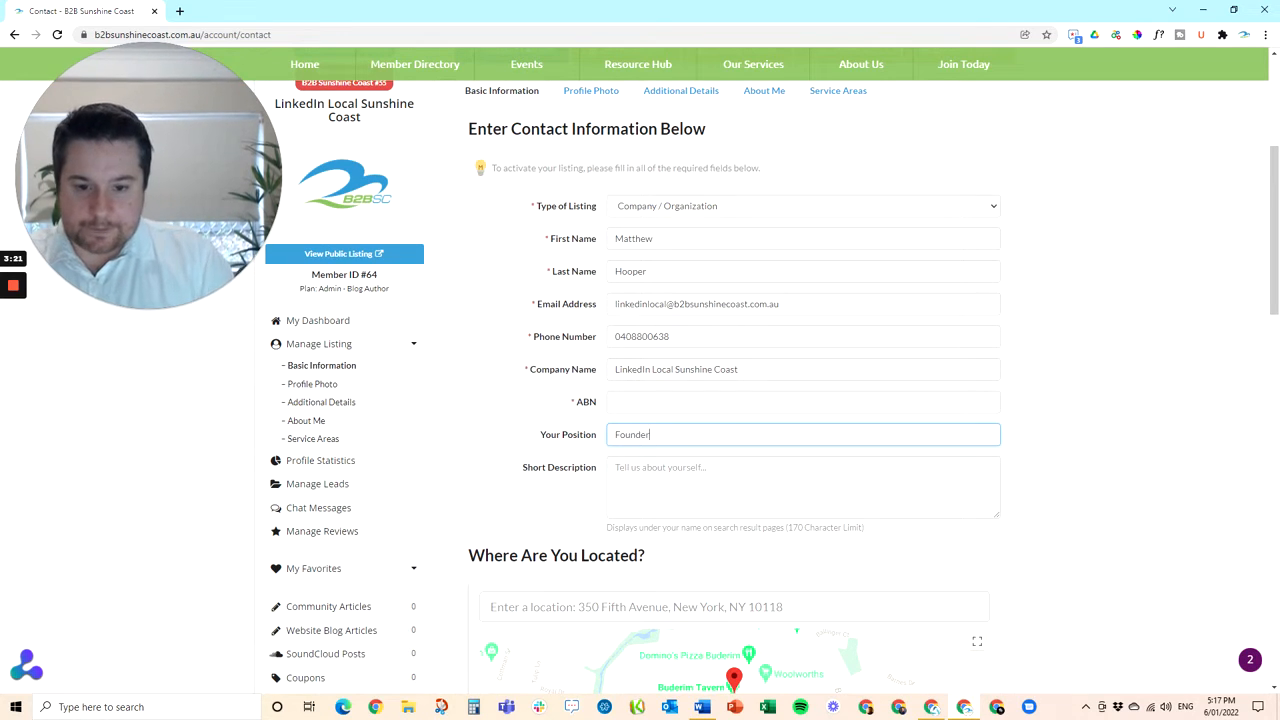
pyautogui.press('Tab')
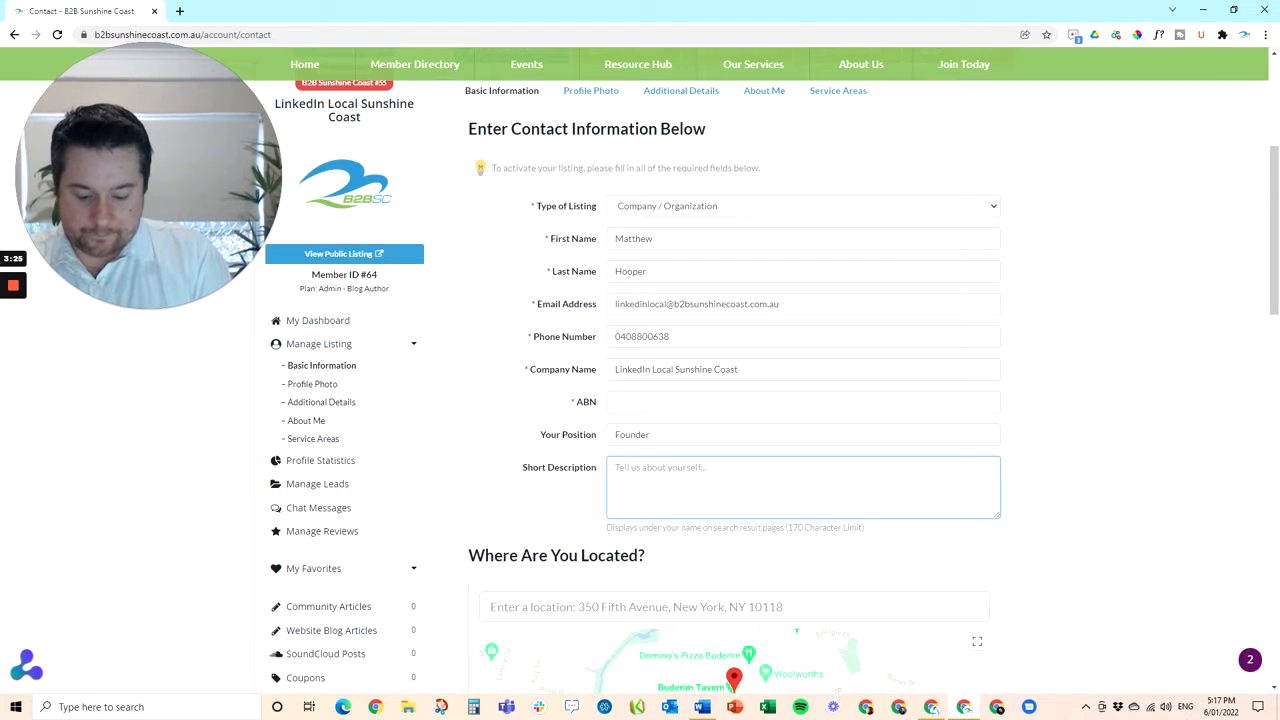
pyautogui.write('Get to know the perfor')
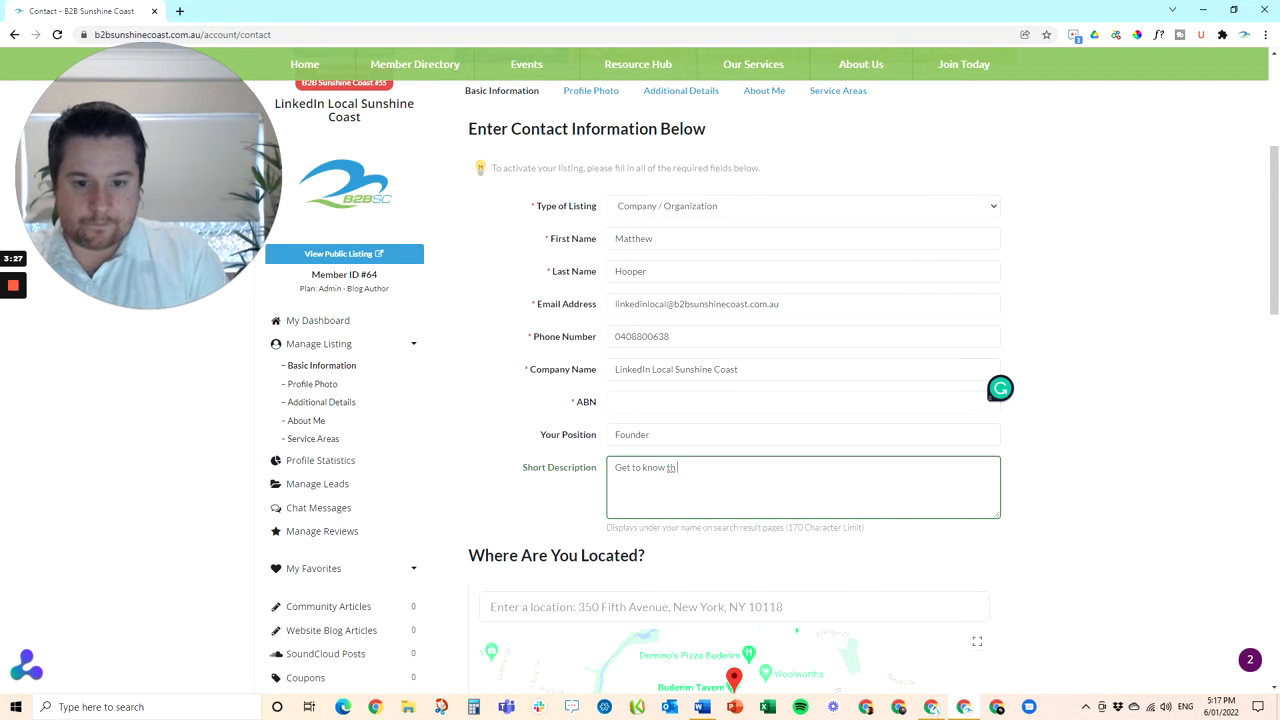
pyautogui.press('BackSpace')
pyautogui.press('BackSpace')
pyautogui.press('BackSpace')
pyautogui.press('BackSpace')
pyautogui.press('BackSpace')
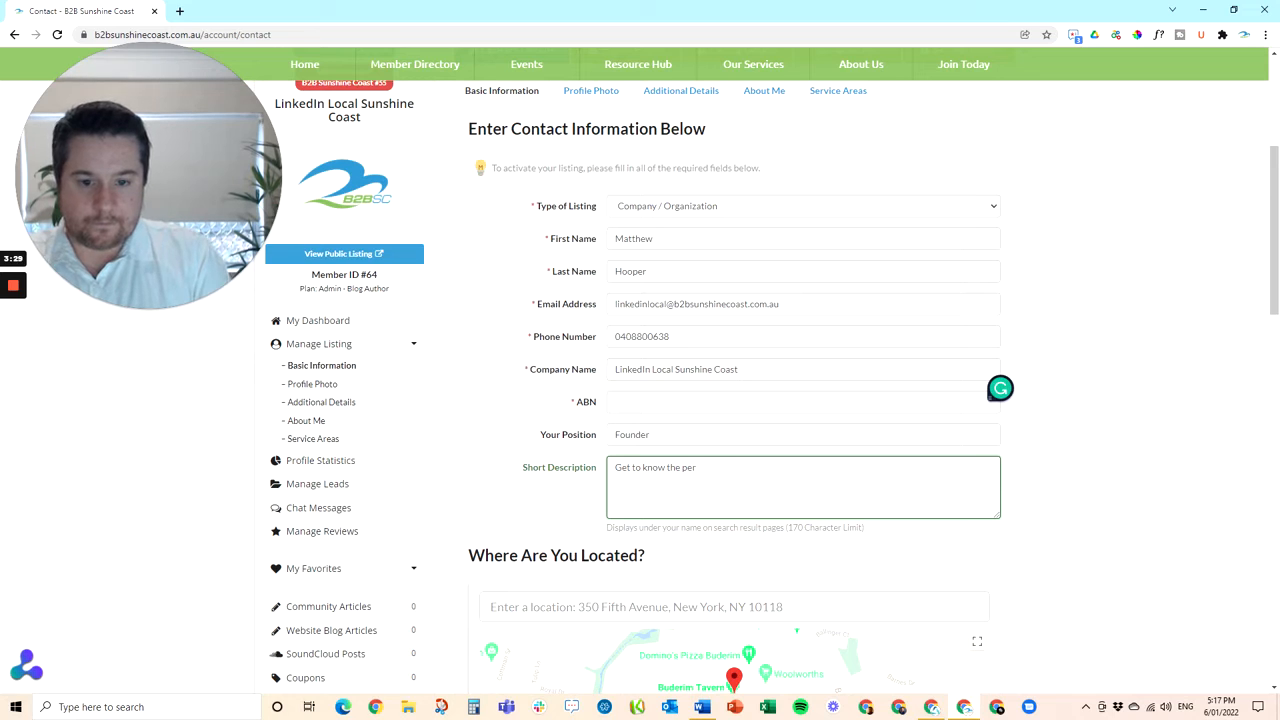
pyautogui.write('rodfessional behind the pro')
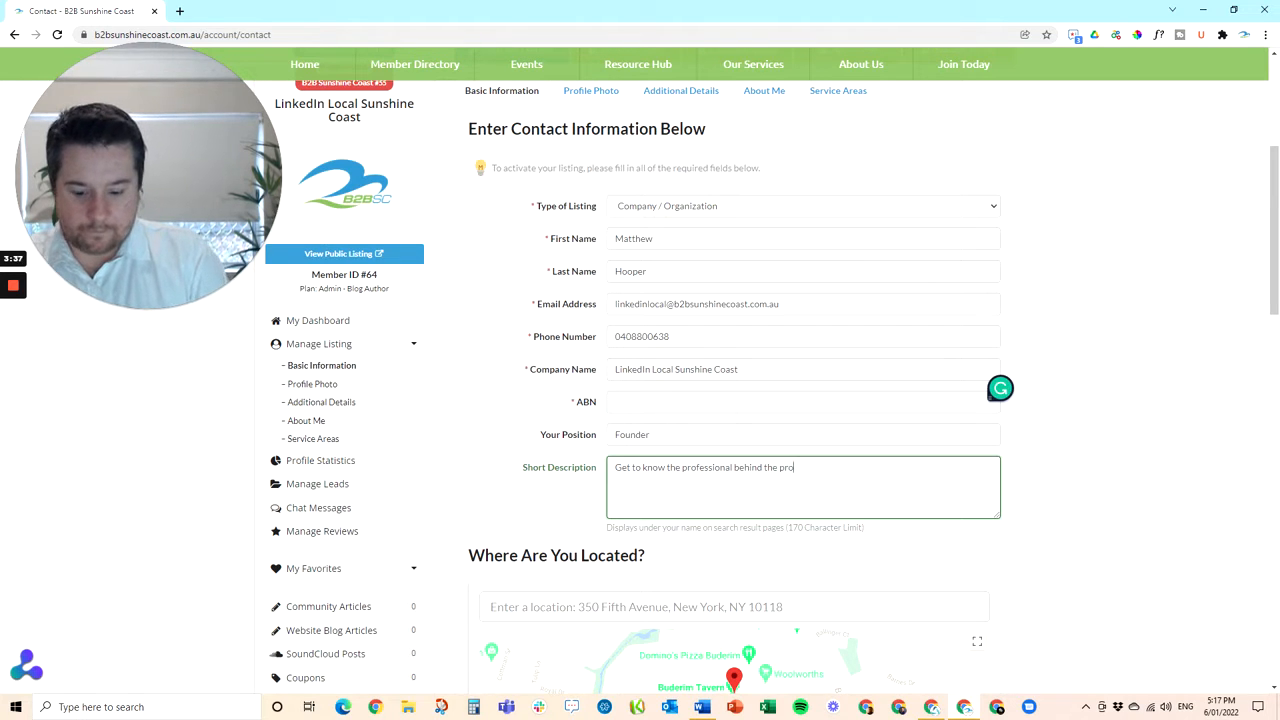
pyautogui.write('.')
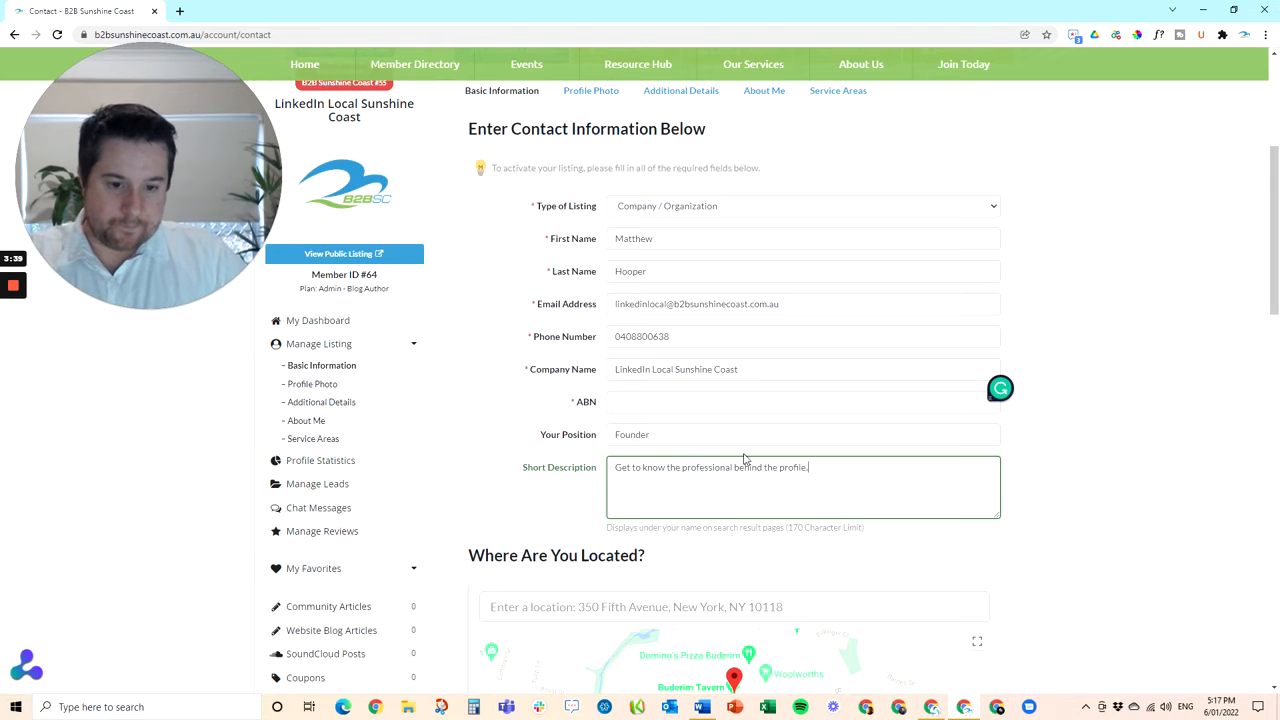
pyautogui.scroll(-2, 708, 460)
# Paste the events page website, LinkedIn page and Facebook page links into the contact details
pyautogui.scroll(-4, 557, 482)
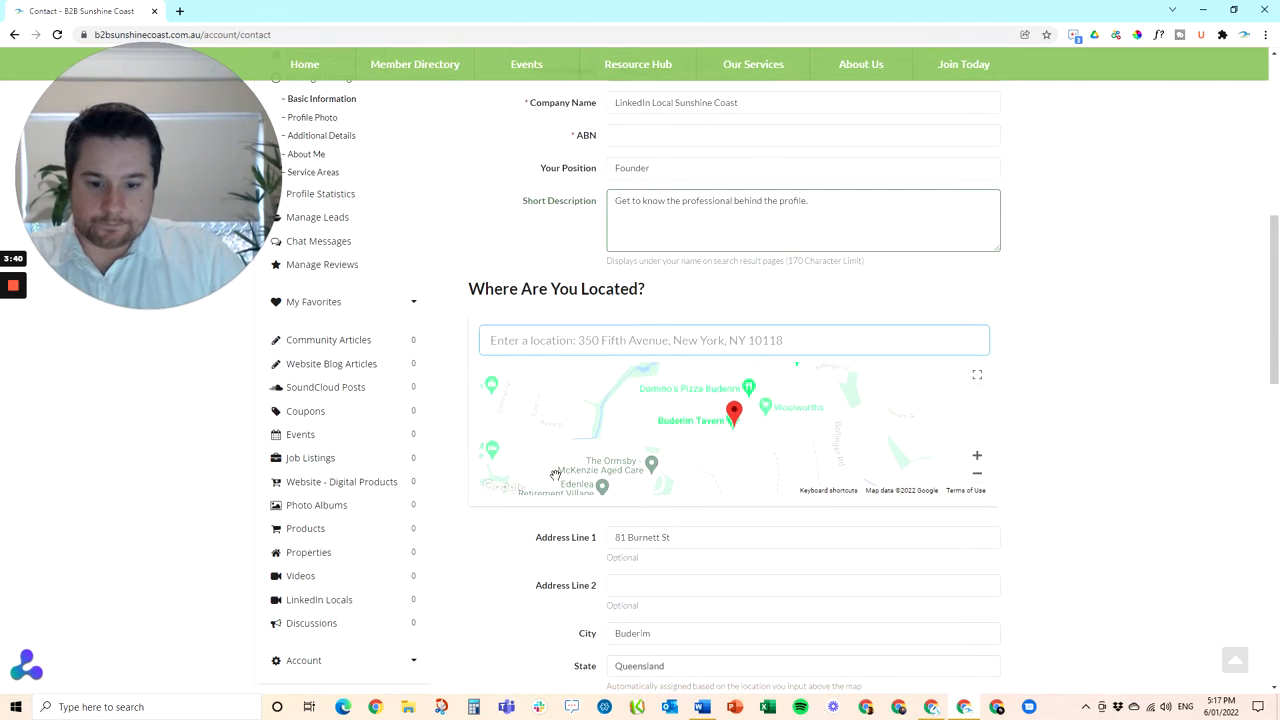
pyautogui.scroll(-2, 623, 477)
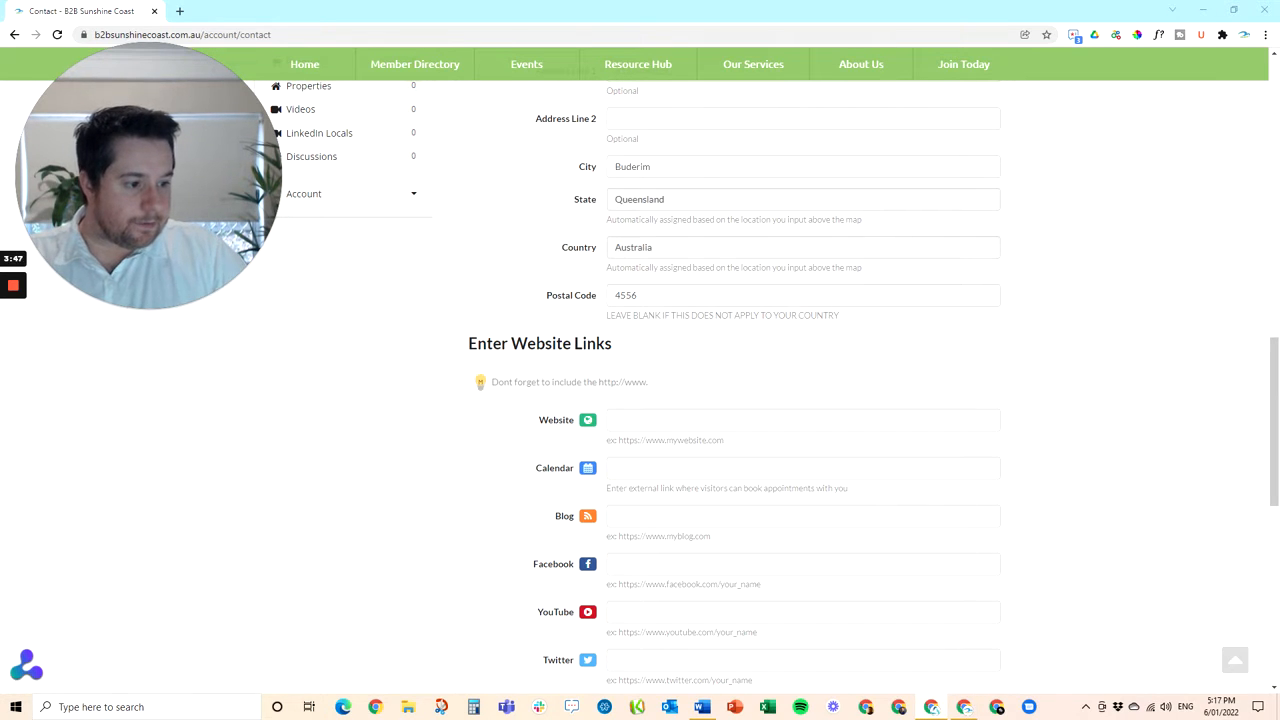
pyautogui.click(611, 420)
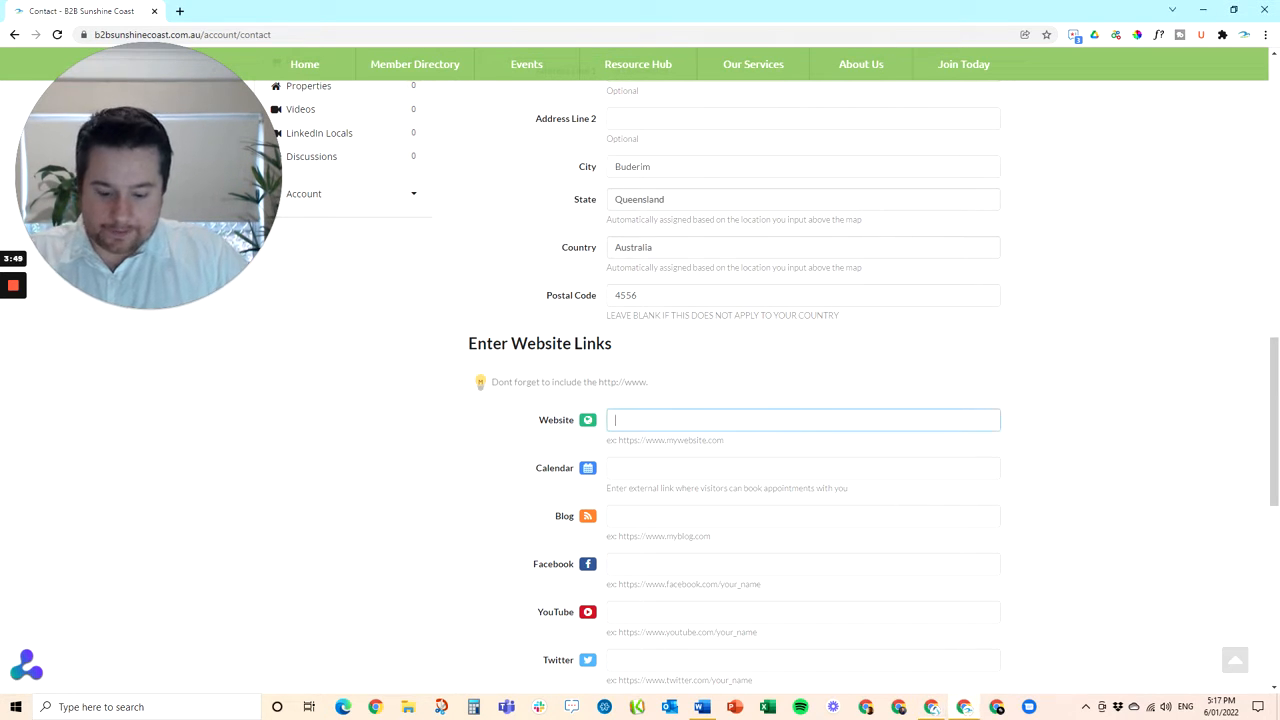
pyautogui.write('https://events.b2bsunshinecoast.com.au/events')
pyautogui.scroll(-2, 640, 400)
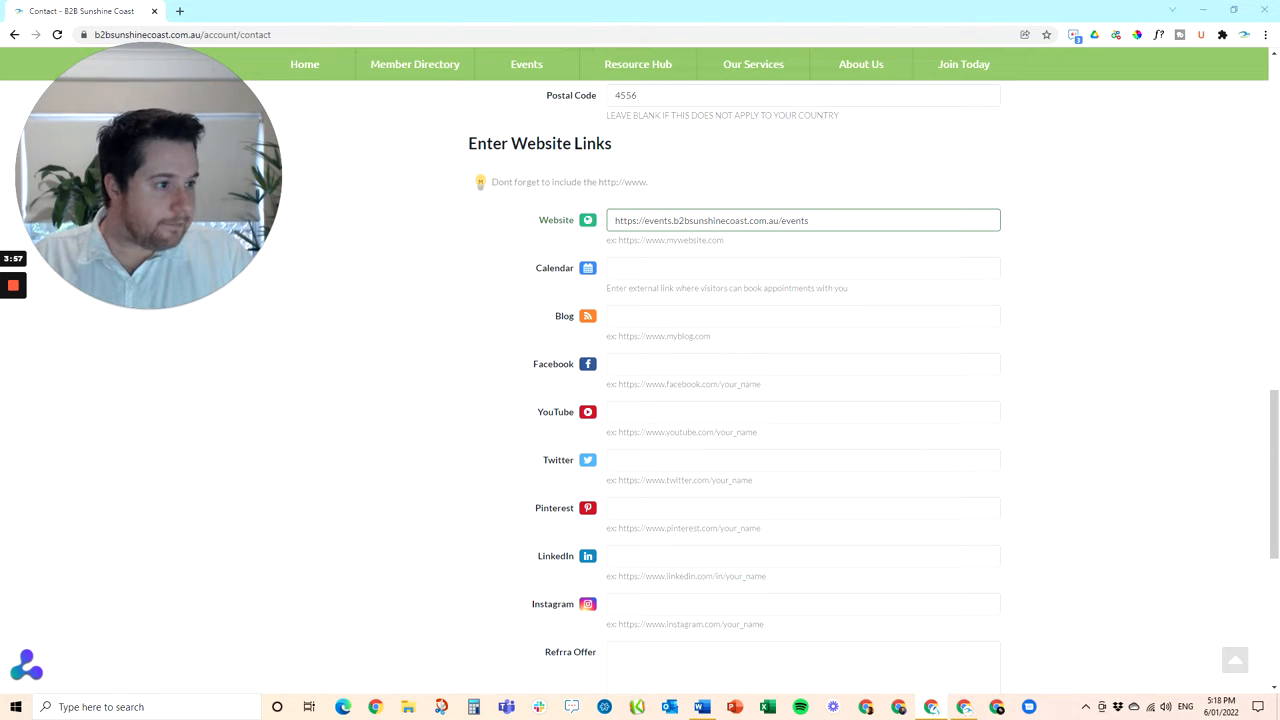
pyautogui.click(950, 556)
pyautogui.write('https://www.linkedin.com/company/linkedinlocalsunshinecoast')
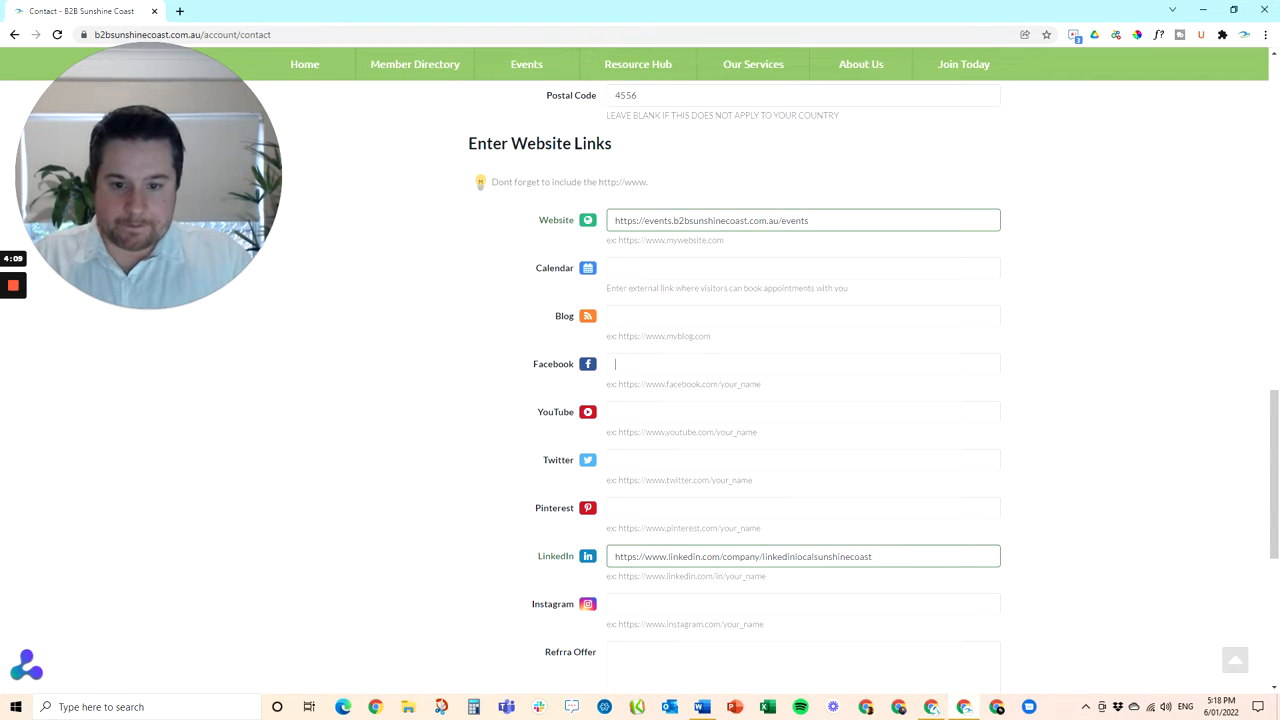
pyautogui.click(611, 364)
pyautogui.write('https://www.facebook.com/LinkedInLocalSunshineCoast/')
# Save the contact details, filling in the required ABN field before saving again
pyautogui.scroll(-1, 369, 443)
pyautogui.scroll(-2, 369, 443)
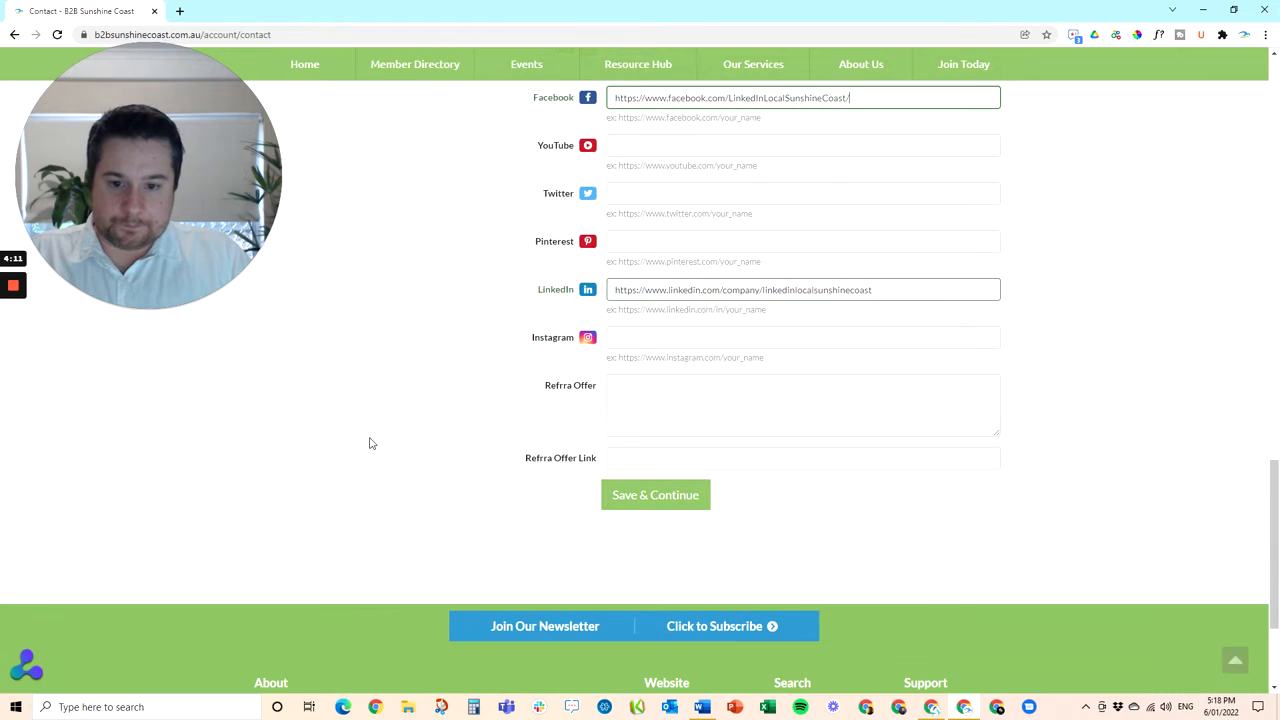
pyautogui.click(655, 502)
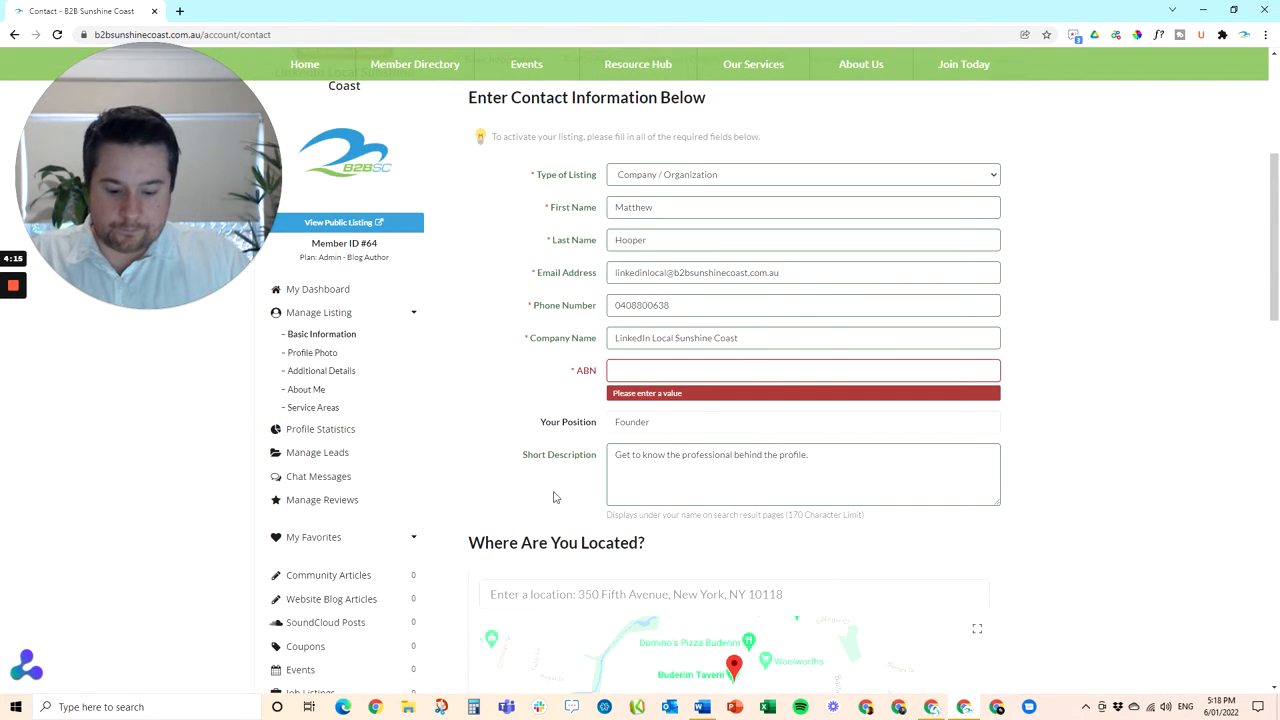
pyautogui.write('96')
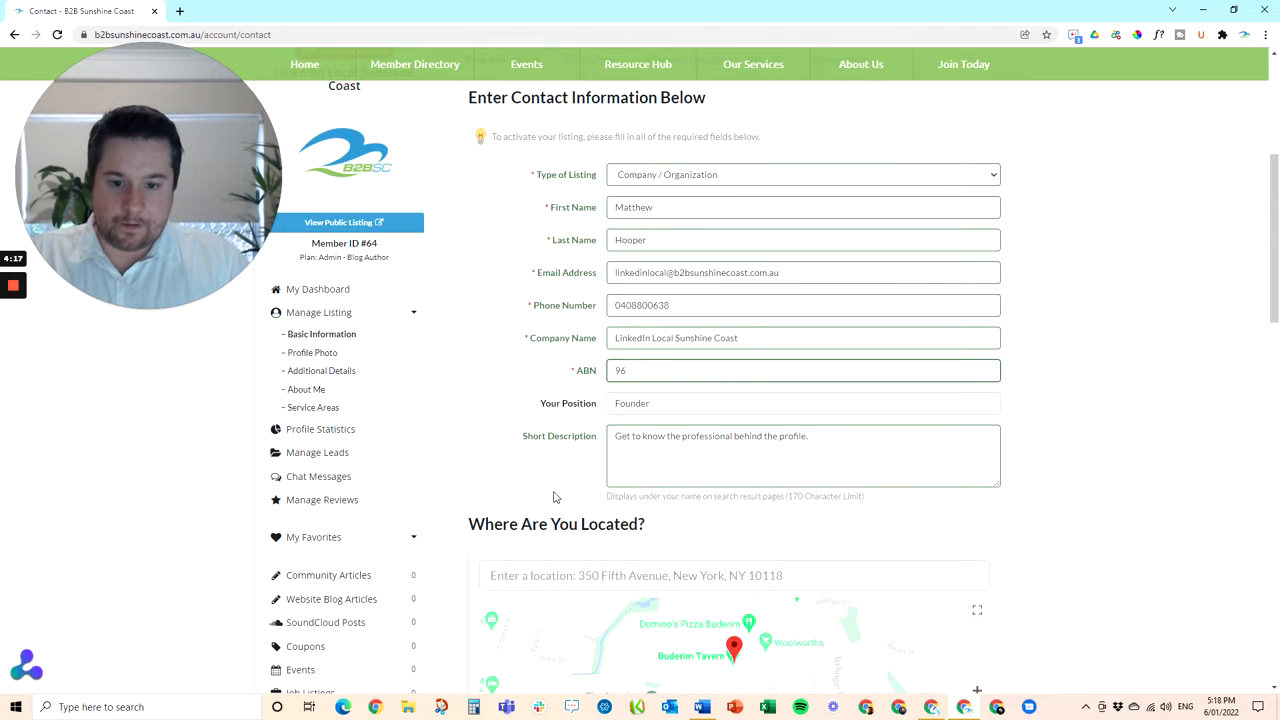
pyautogui.scroll(-15, 553, 495)
pyautogui.click(643, 535)
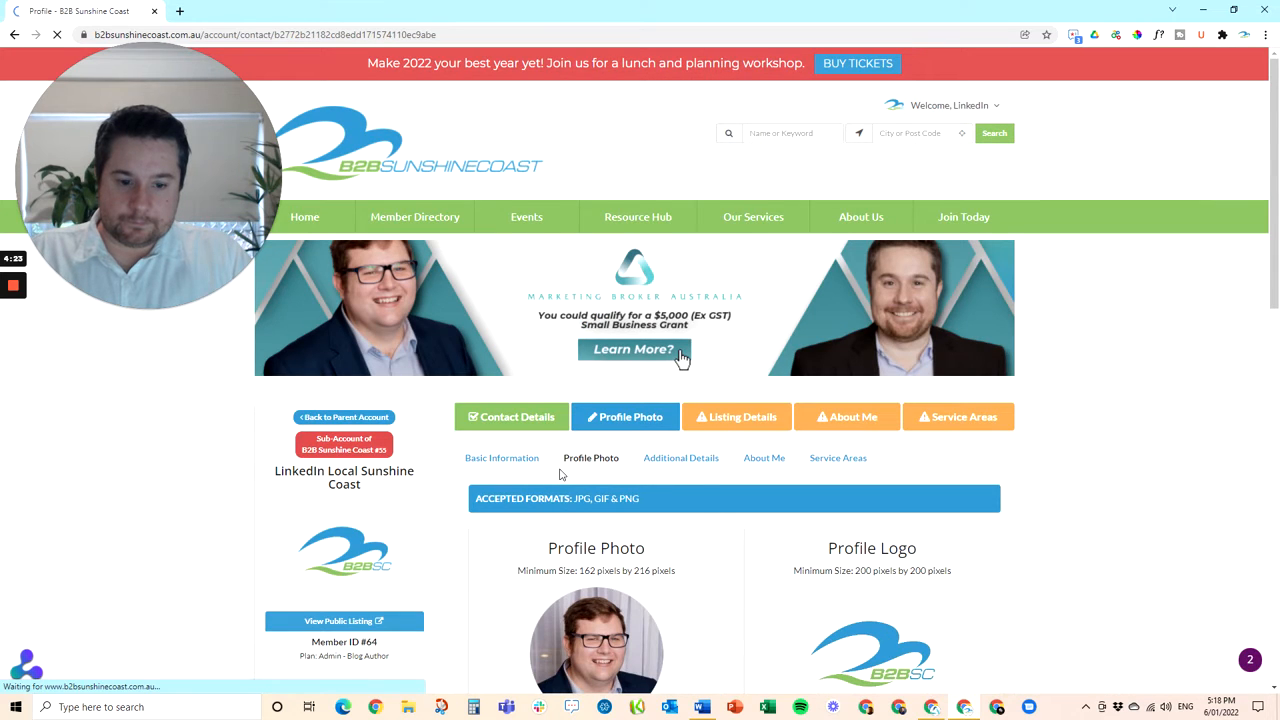
# Replace the profile logo with the Desktop file 'LinkedIn Local Sunshine Coast Logo' and confirm the upload
pyautogui.scroll(-2, 560, 474)
pyautogui.scroll(-2, 560, 474)
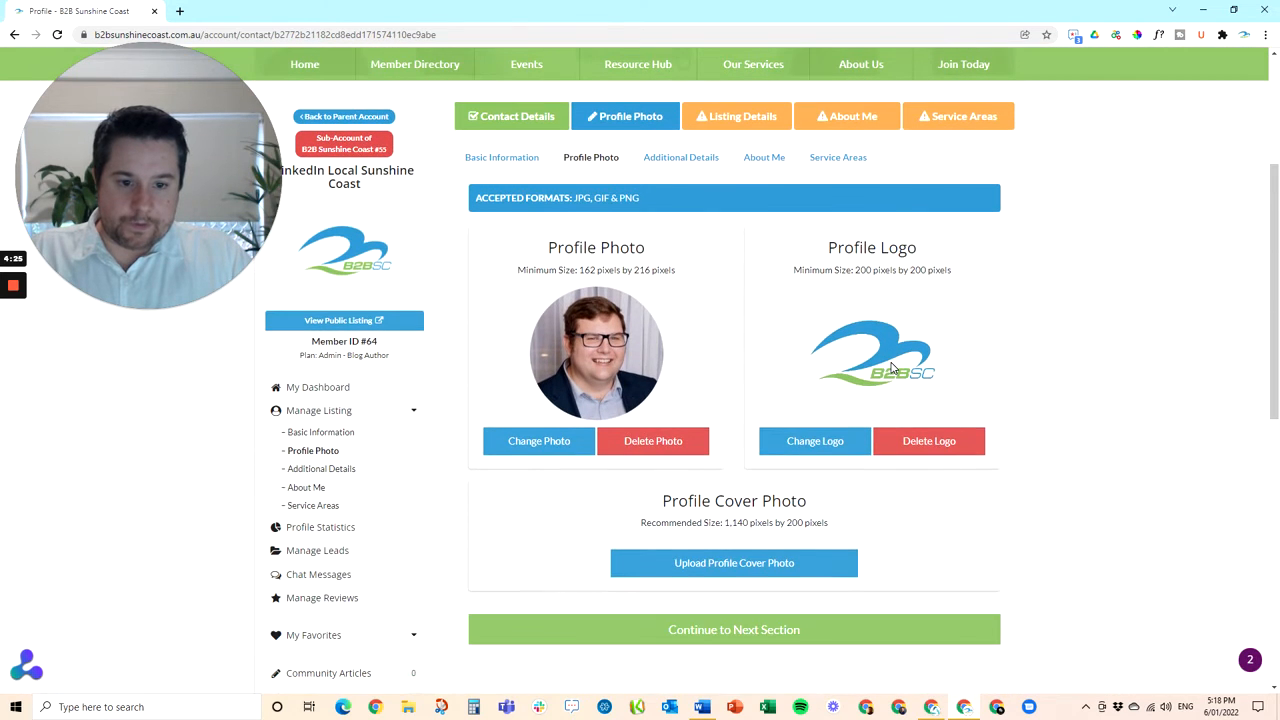
pyautogui.click(818, 443)
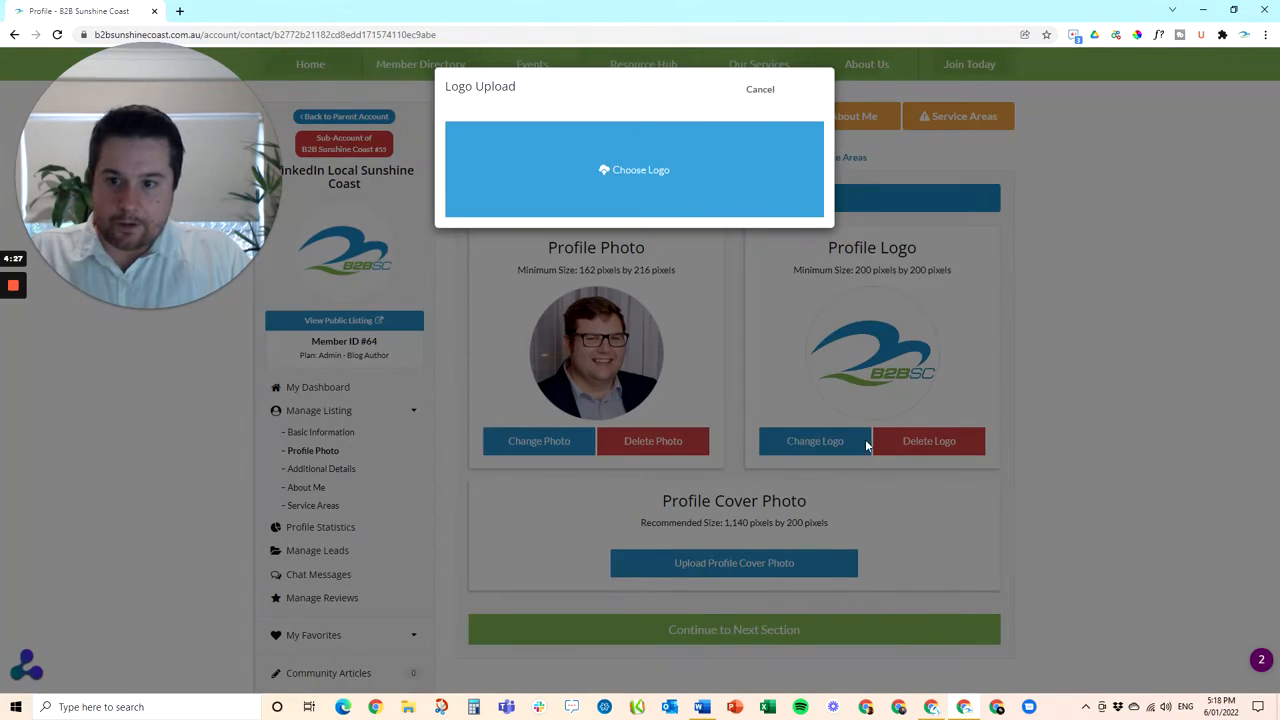
pyautogui.click(636, 172)
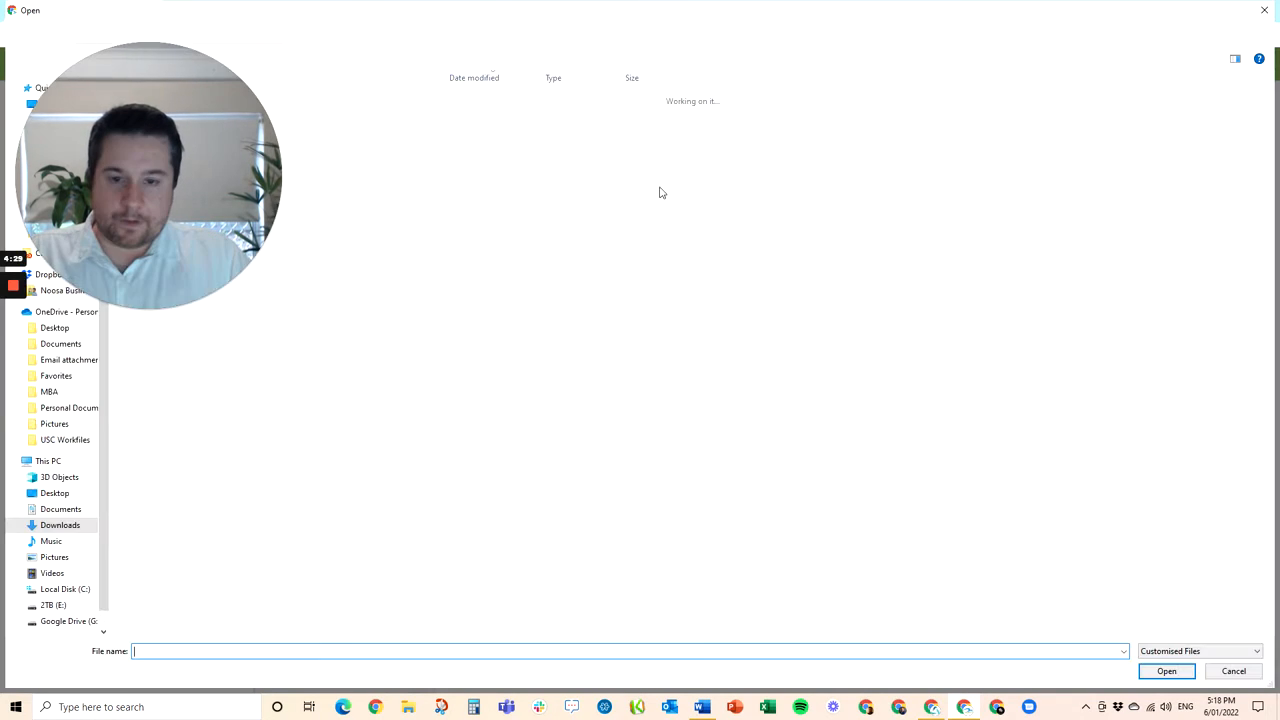
pyautogui.moveTo(220, 184); pyautogui.dragTo(428, 242)
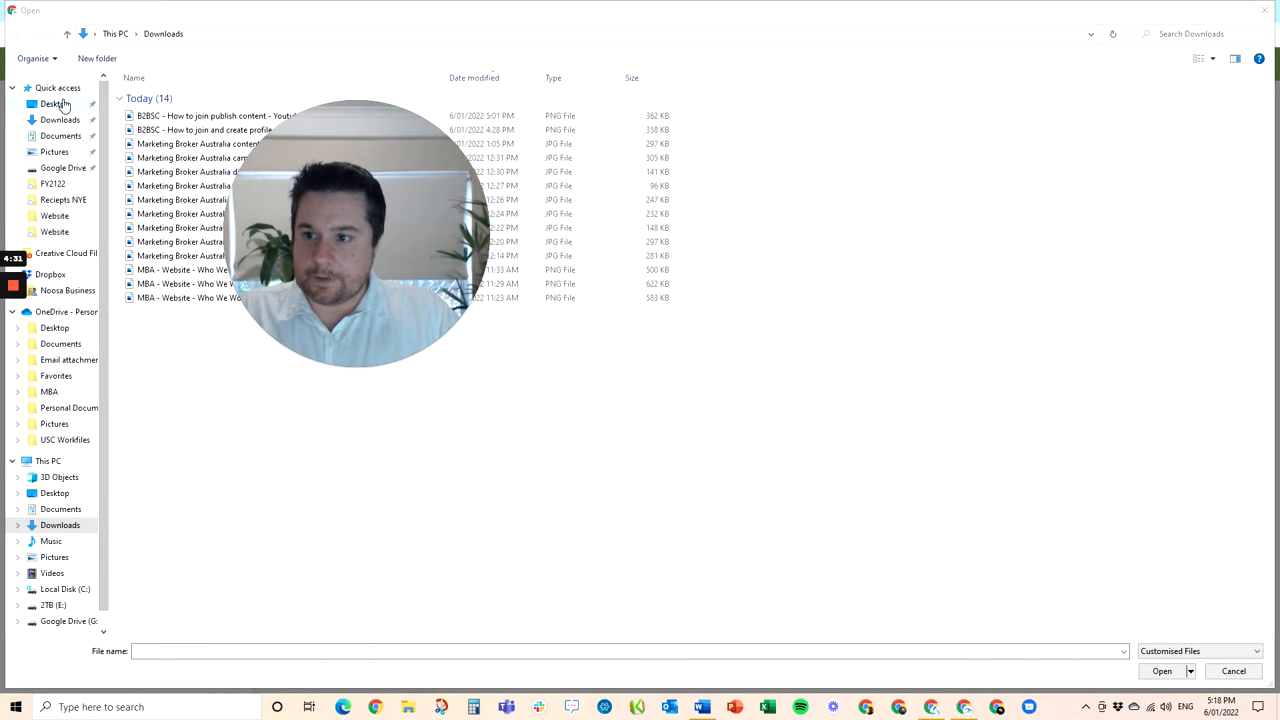
pyautogui.click(63, 104)
pyautogui.moveTo(310, 179); pyautogui.dragTo(219, 221)
pyautogui.click(372, 110)
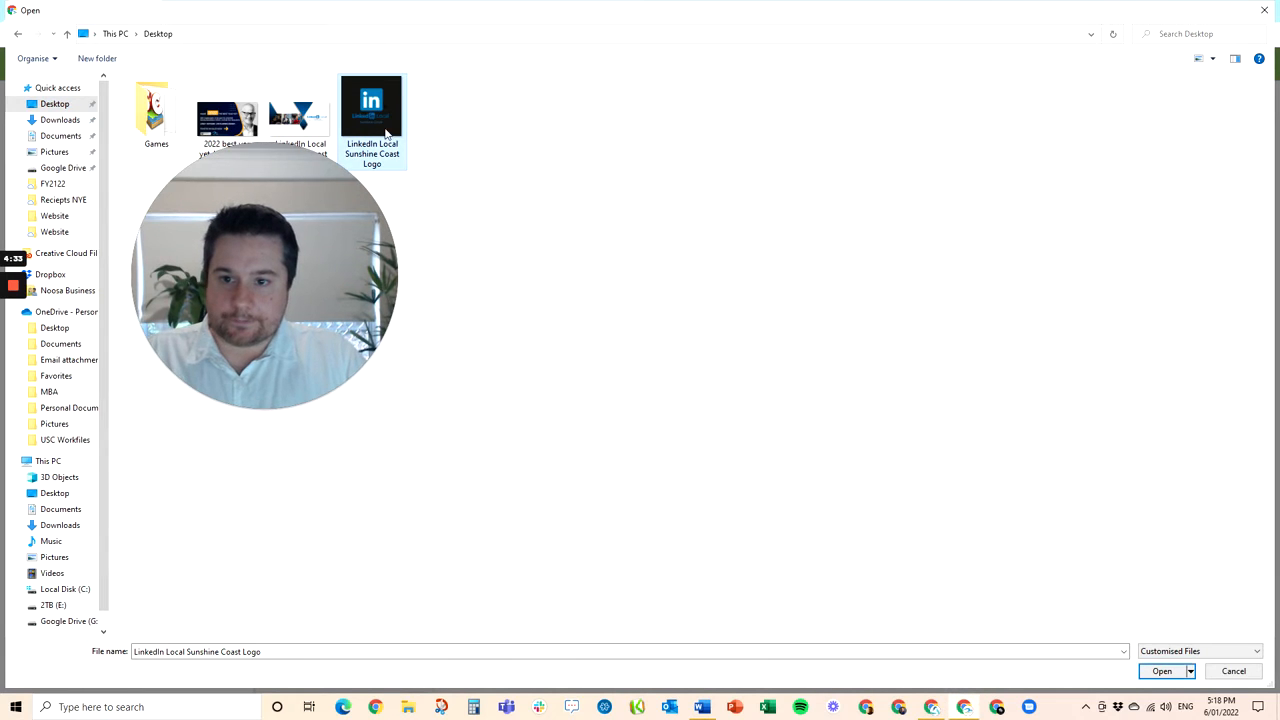
pyautogui.click(1156, 670)
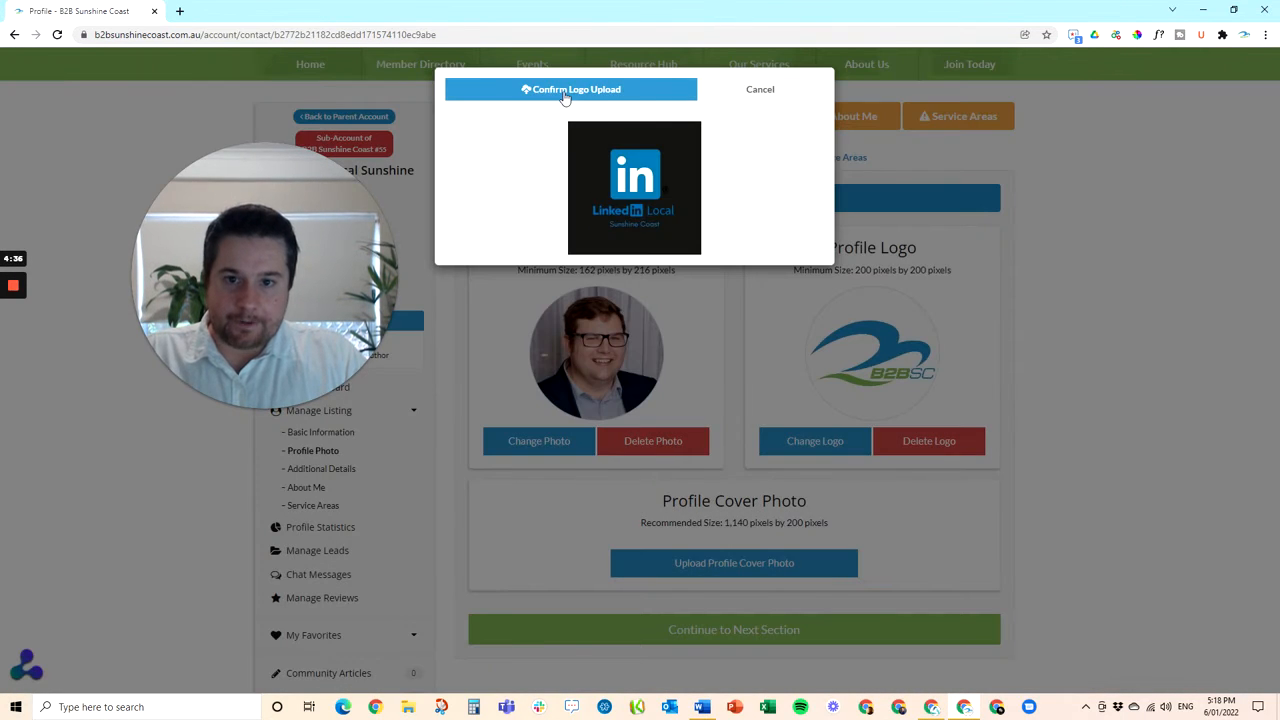
pyautogui.click(565, 93)
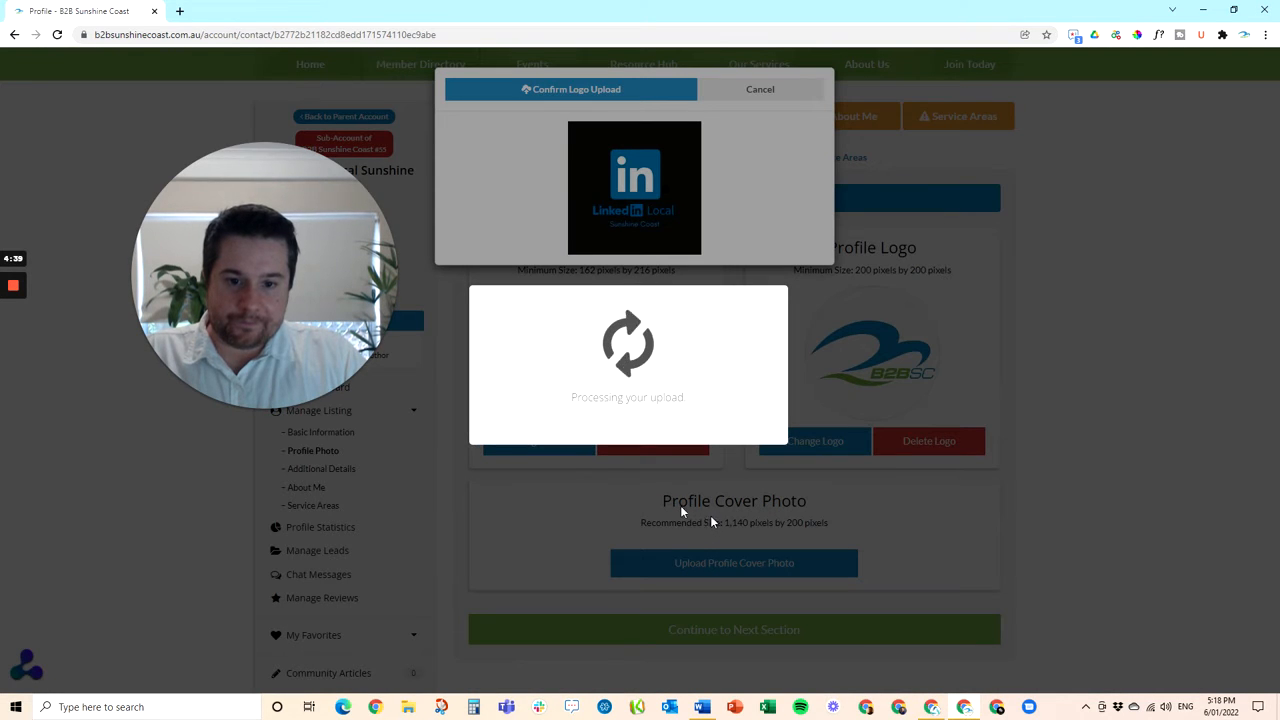
pyautogui.moveTo(281, 264); pyautogui.dragTo(172, 182)
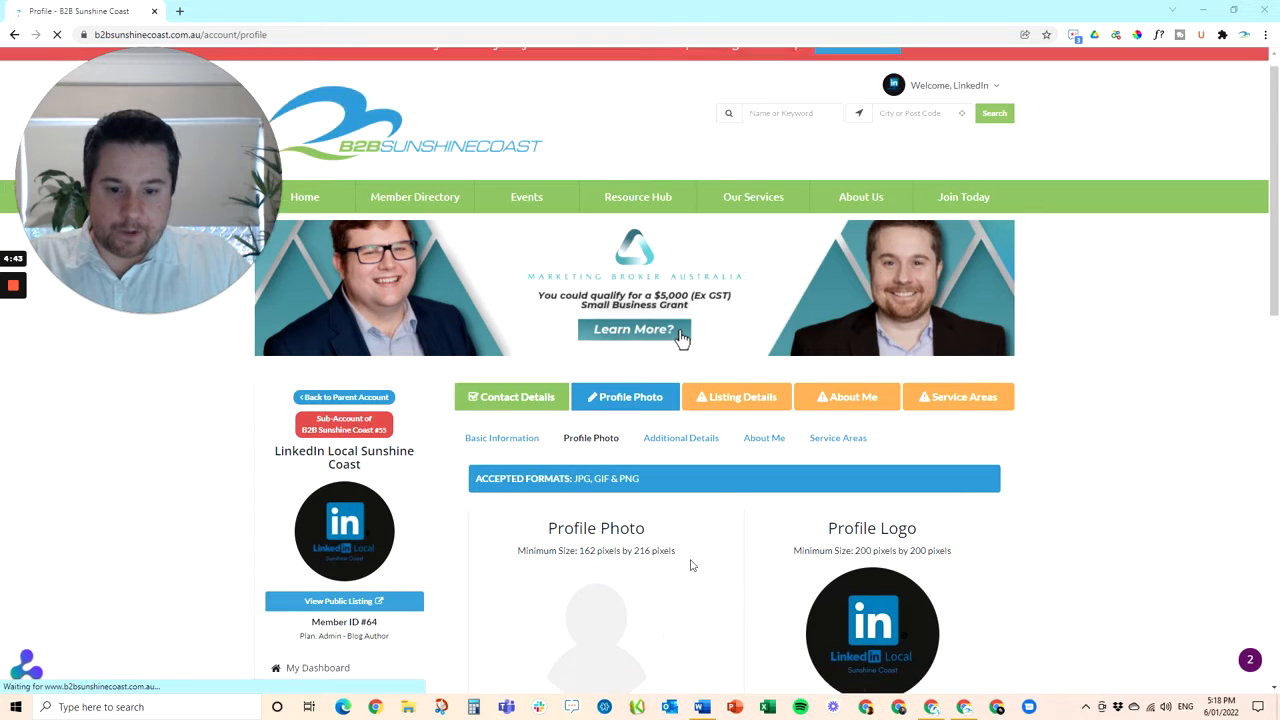
# Start a profile photo upload, then cancel it without adding a photo
pyautogui.scroll(-3, 690, 560)
pyautogui.click(583, 512)
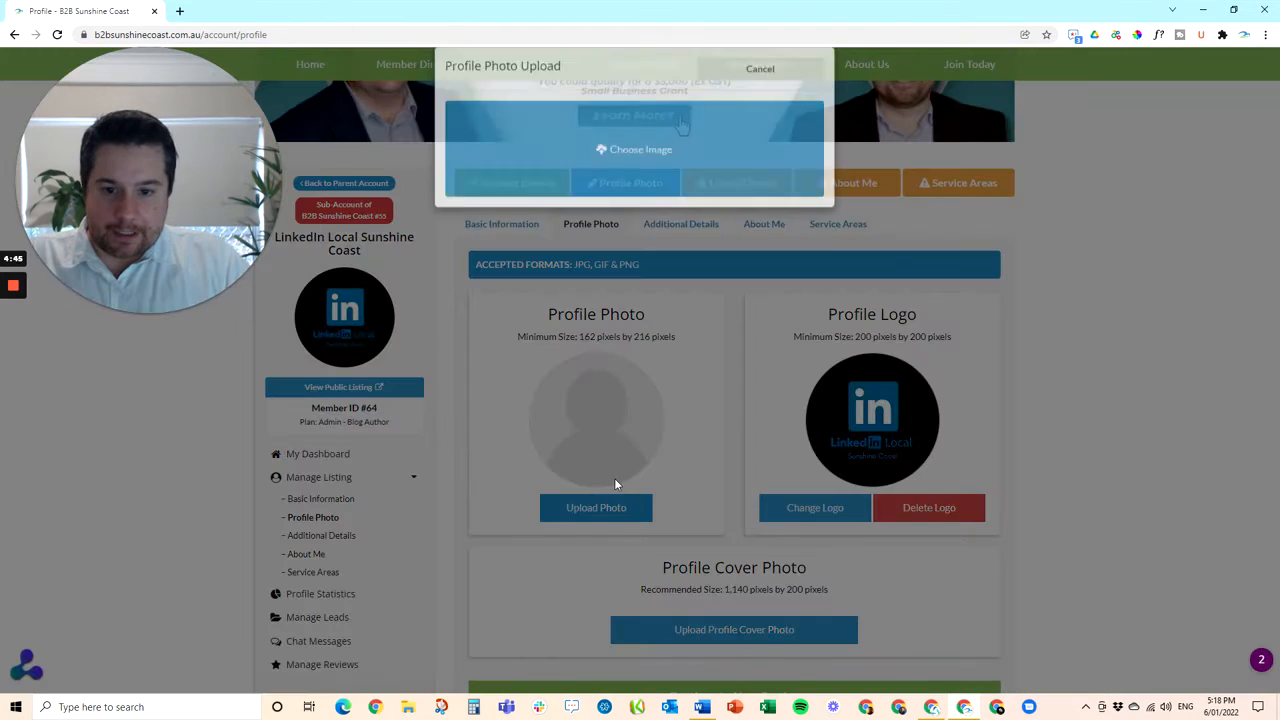
pyautogui.click(661, 175)
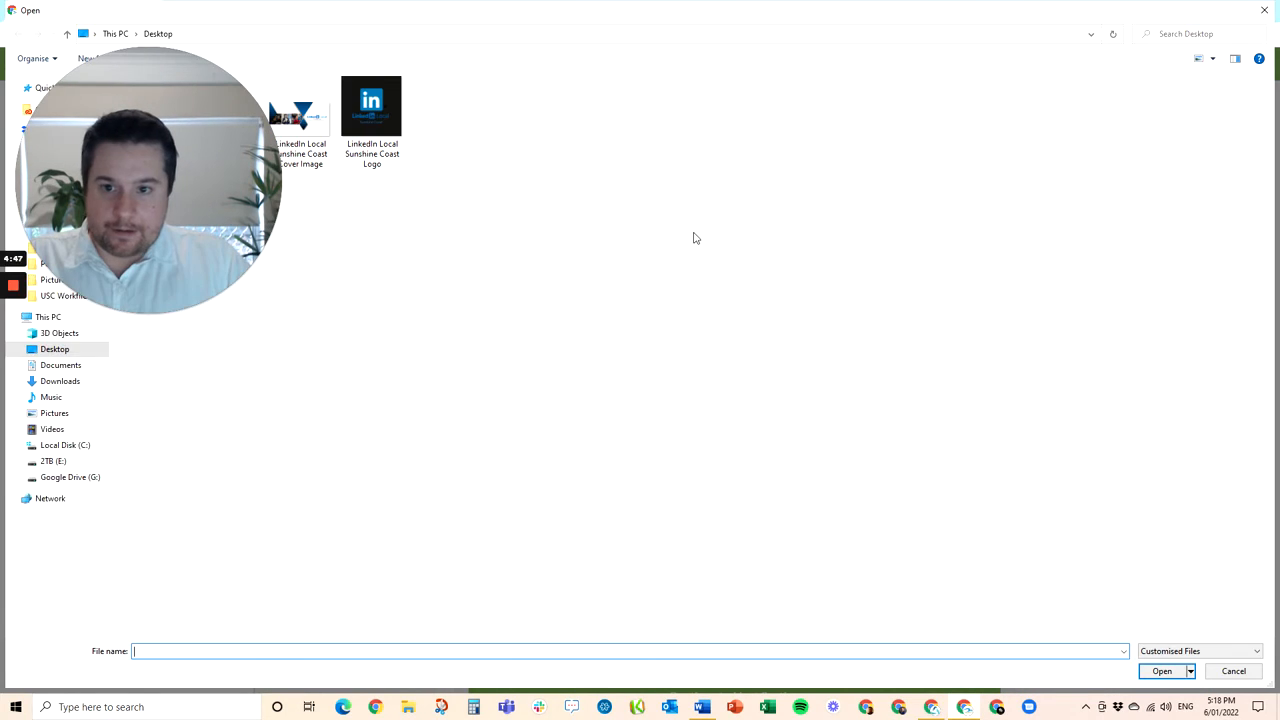
pyautogui.click(1233, 671)
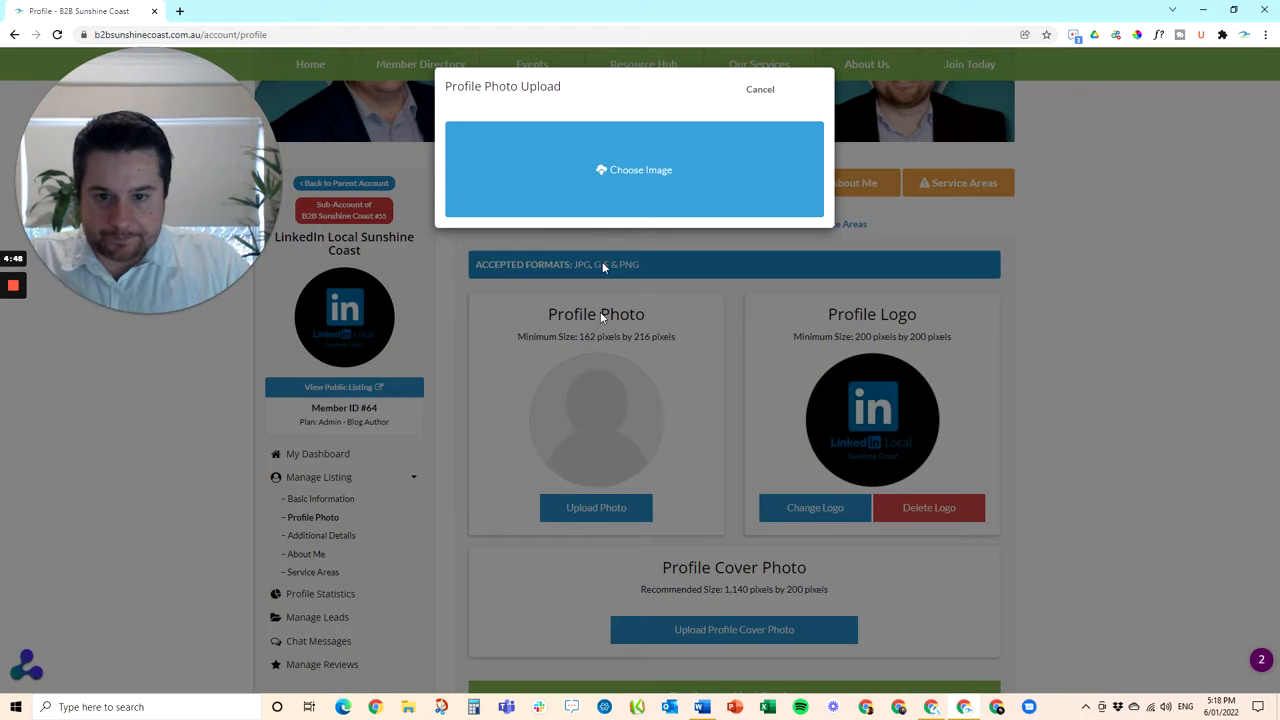
pyautogui.click(760, 90)
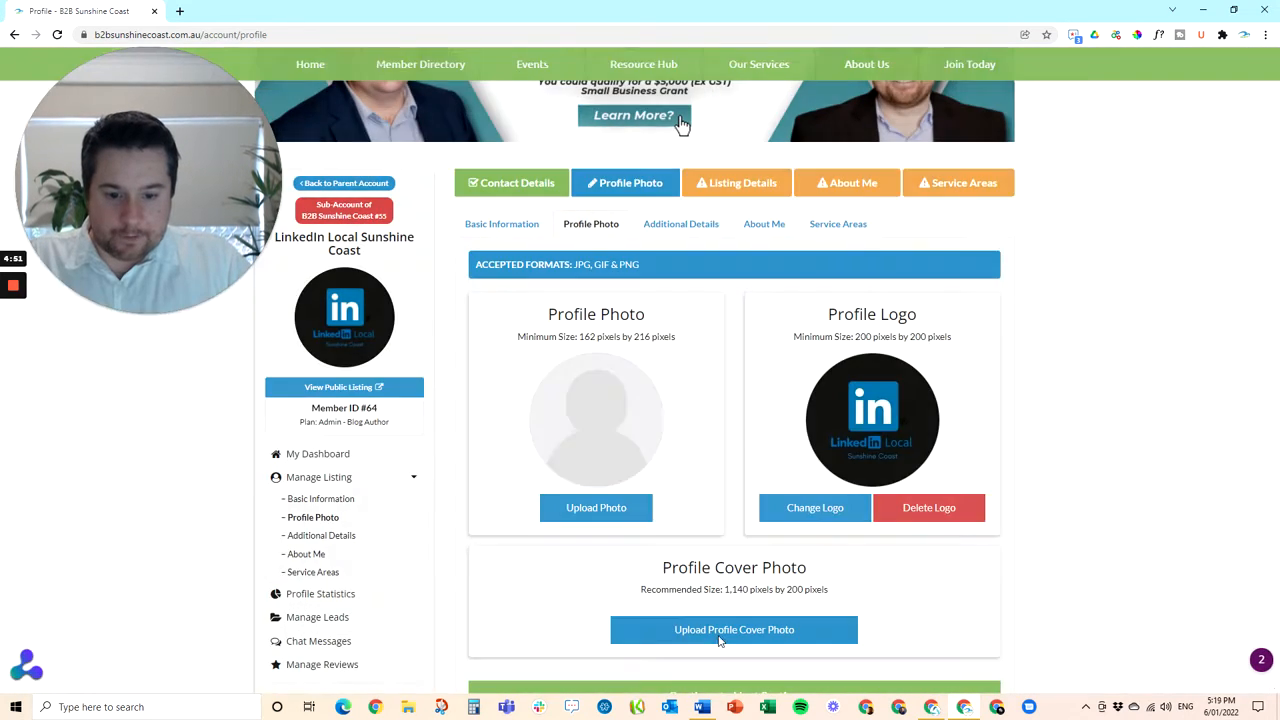
# Upload the LinkedIn Local cover image, shift its crop down, confirm, and continue to Additional Details
pyautogui.click(723, 631)
pyautogui.click(615, 190)
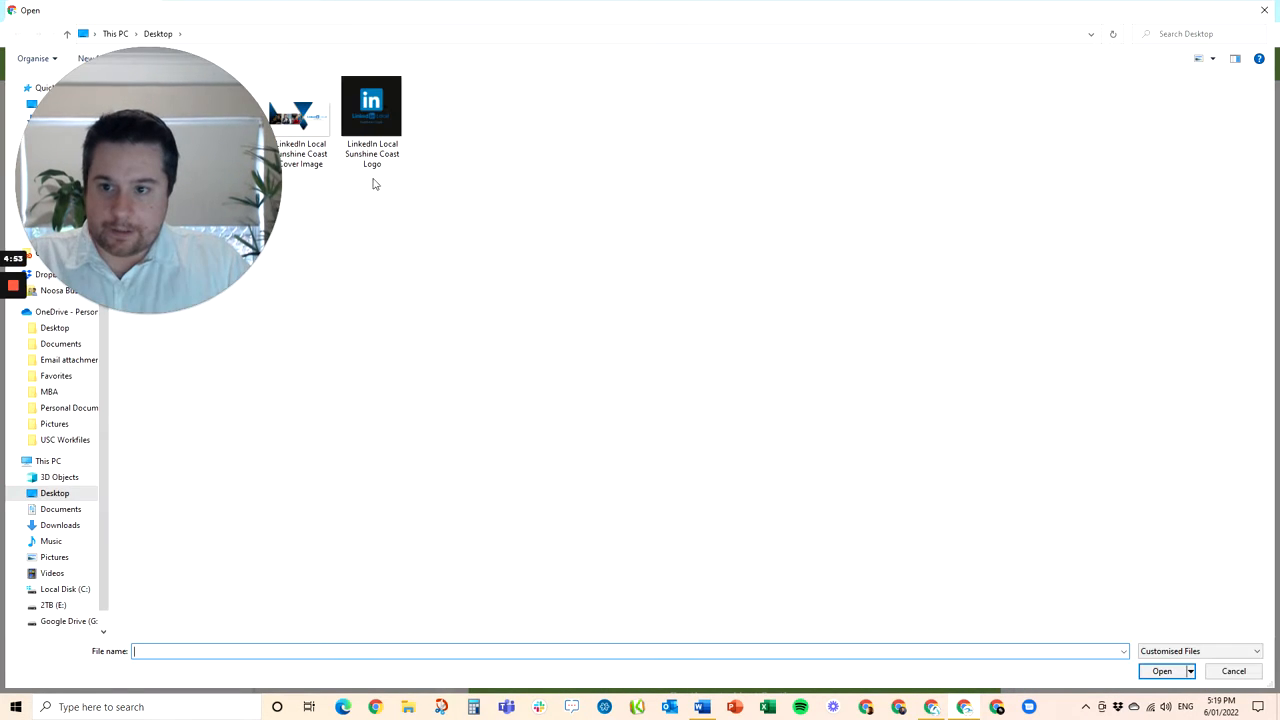
pyautogui.click(300, 118)
pyautogui.click(1161, 671)
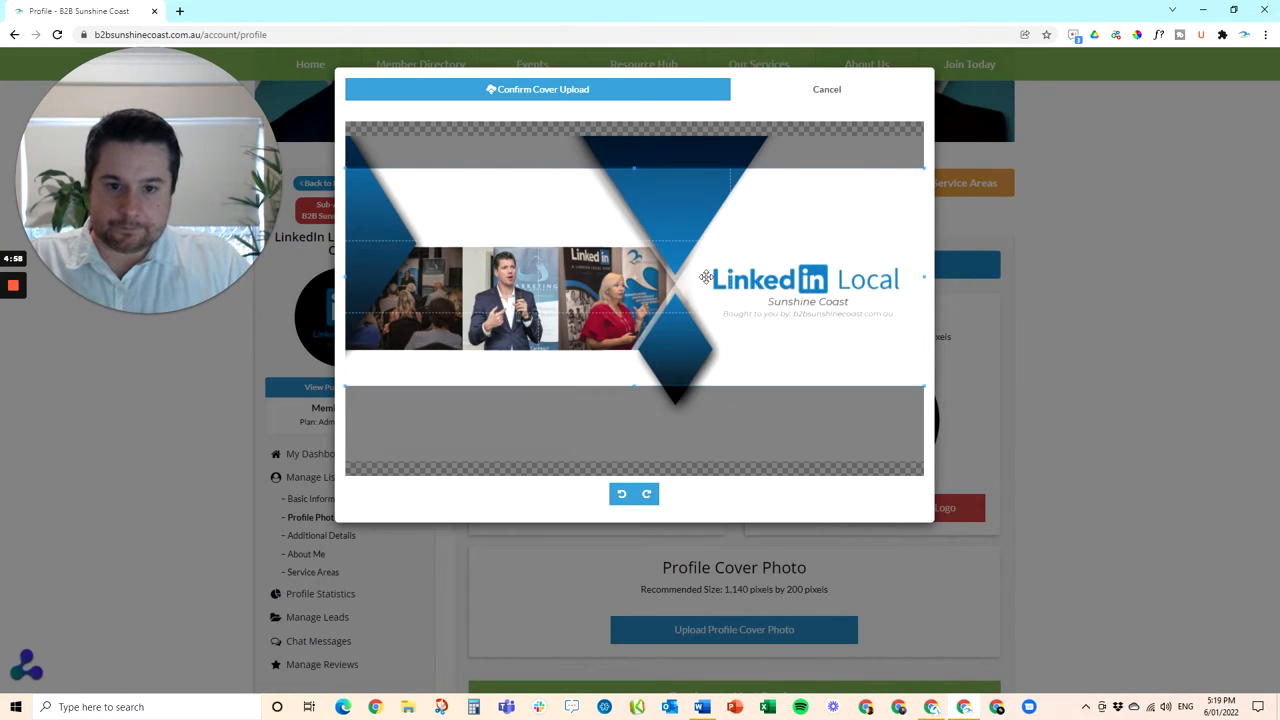
pyautogui.moveTo(705, 277); pyautogui.dragTo(703, 309)
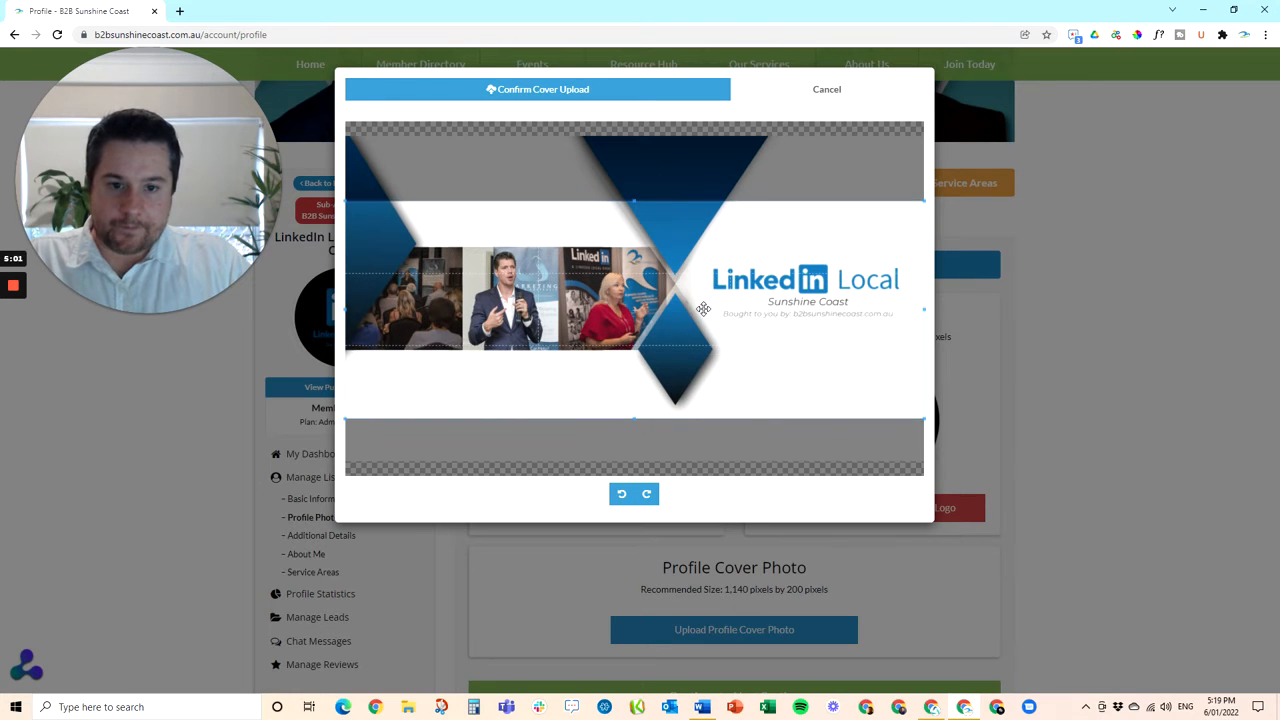
pyautogui.click(573, 90)
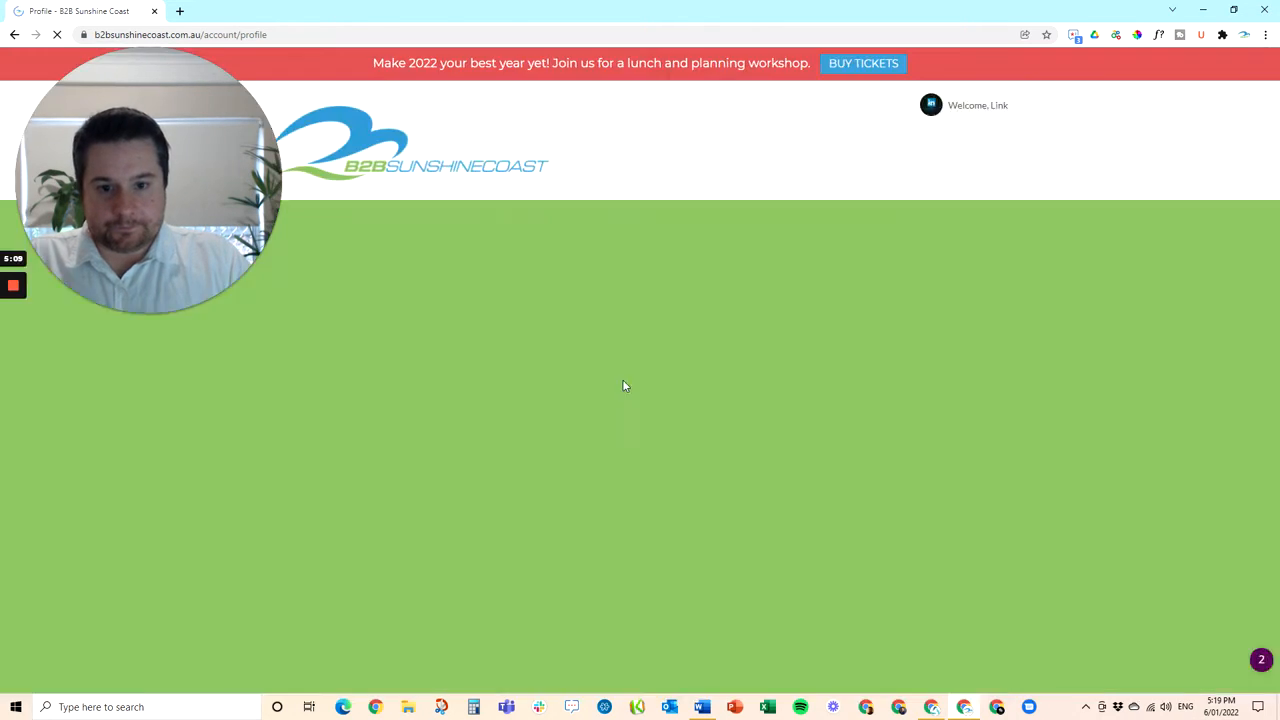
pyautogui.scroll(-7, 626, 384)
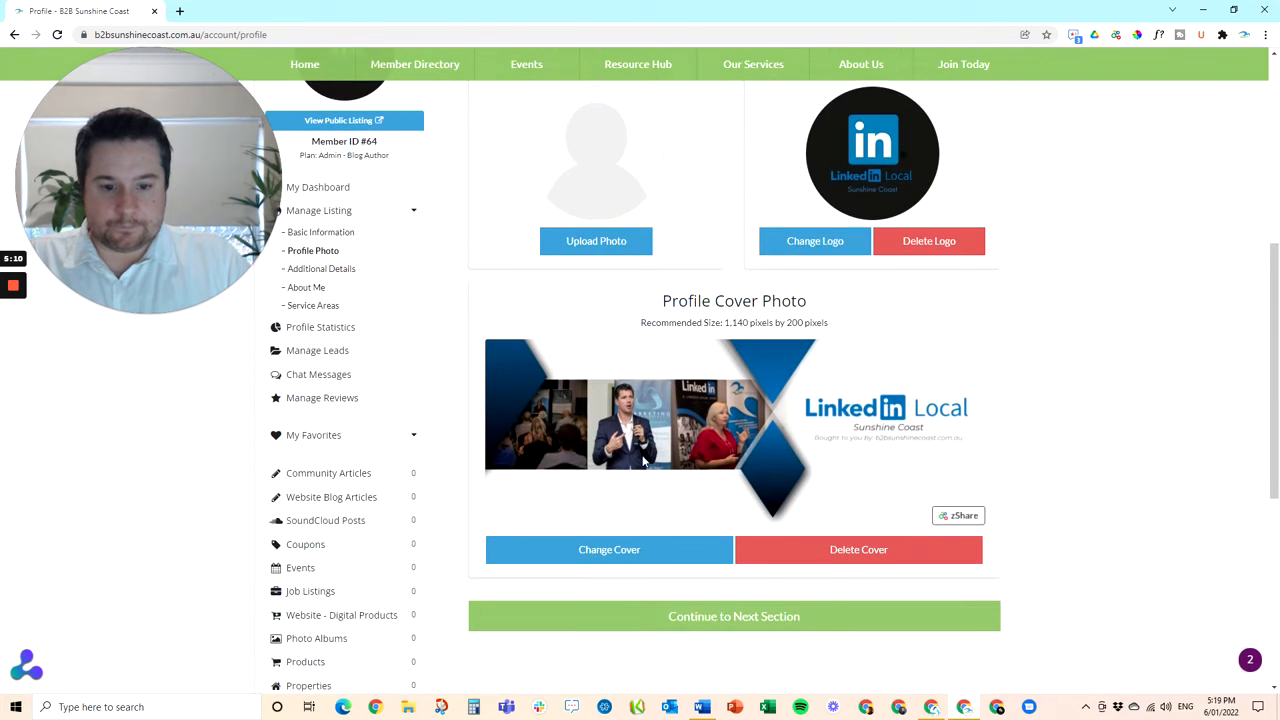
pyautogui.click(720, 617)
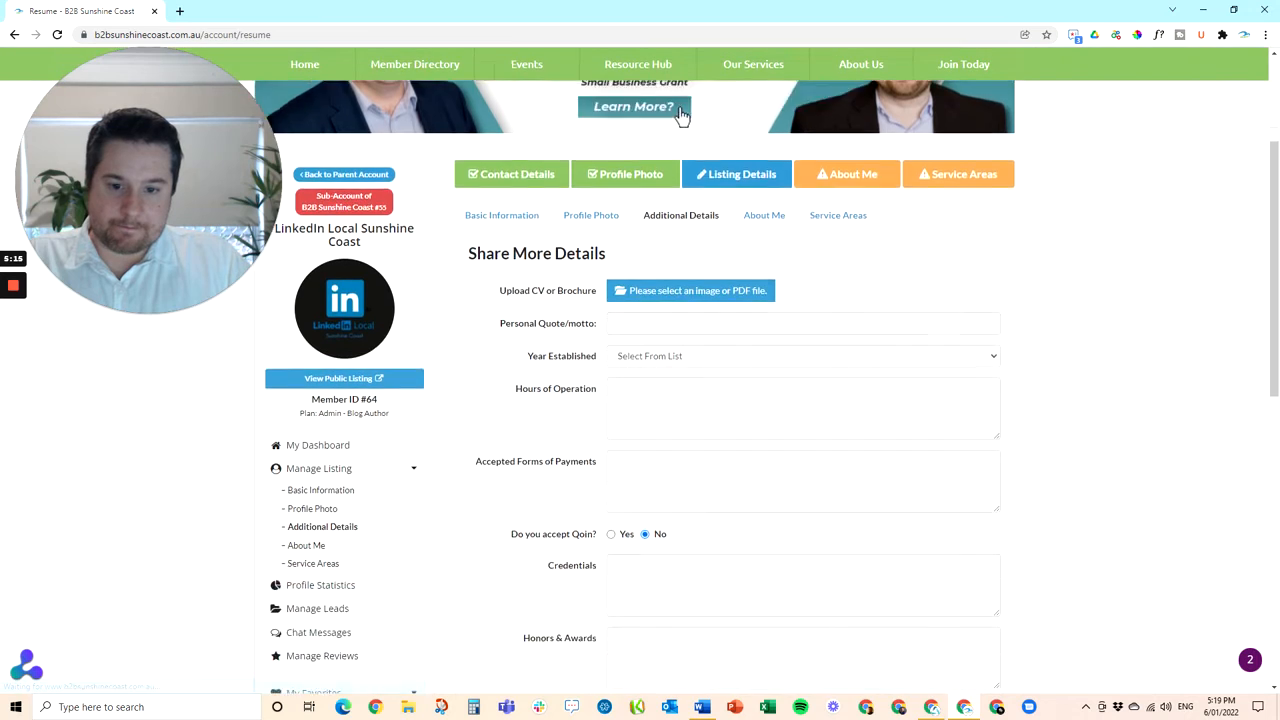
# Set the year established to 2018
pyautogui.click(652, 236)
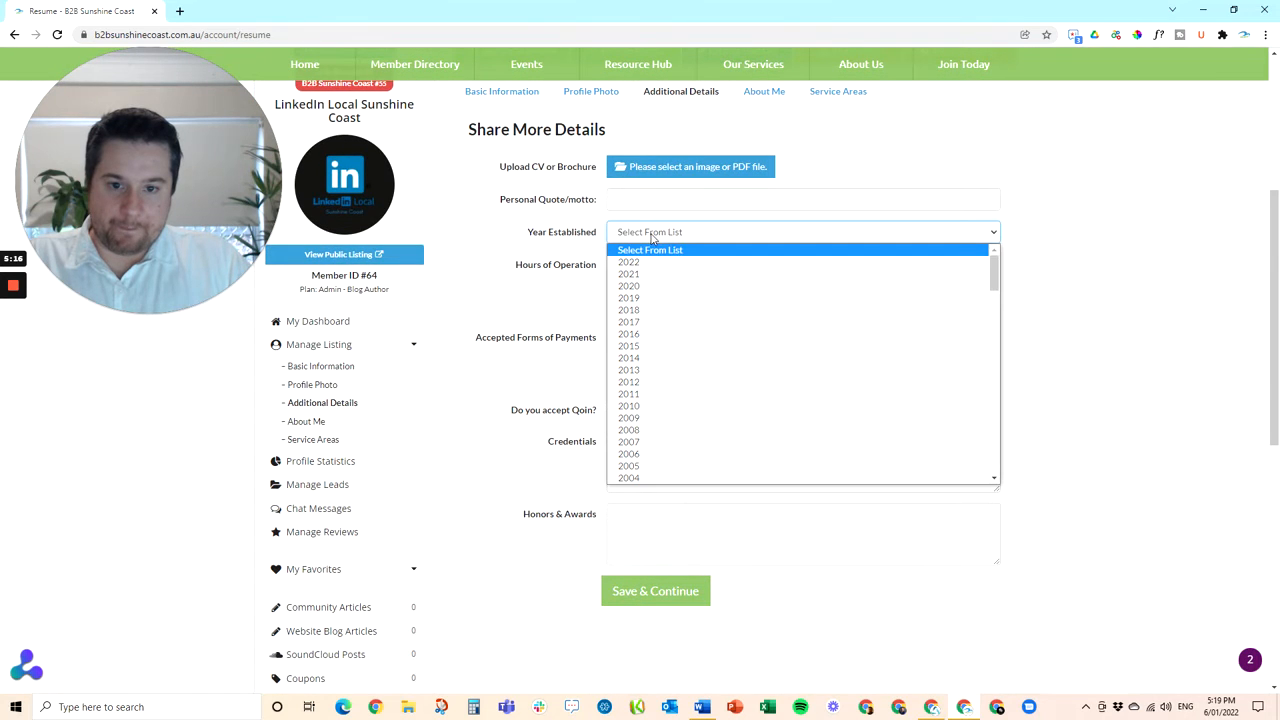
pyautogui.click(648, 313)
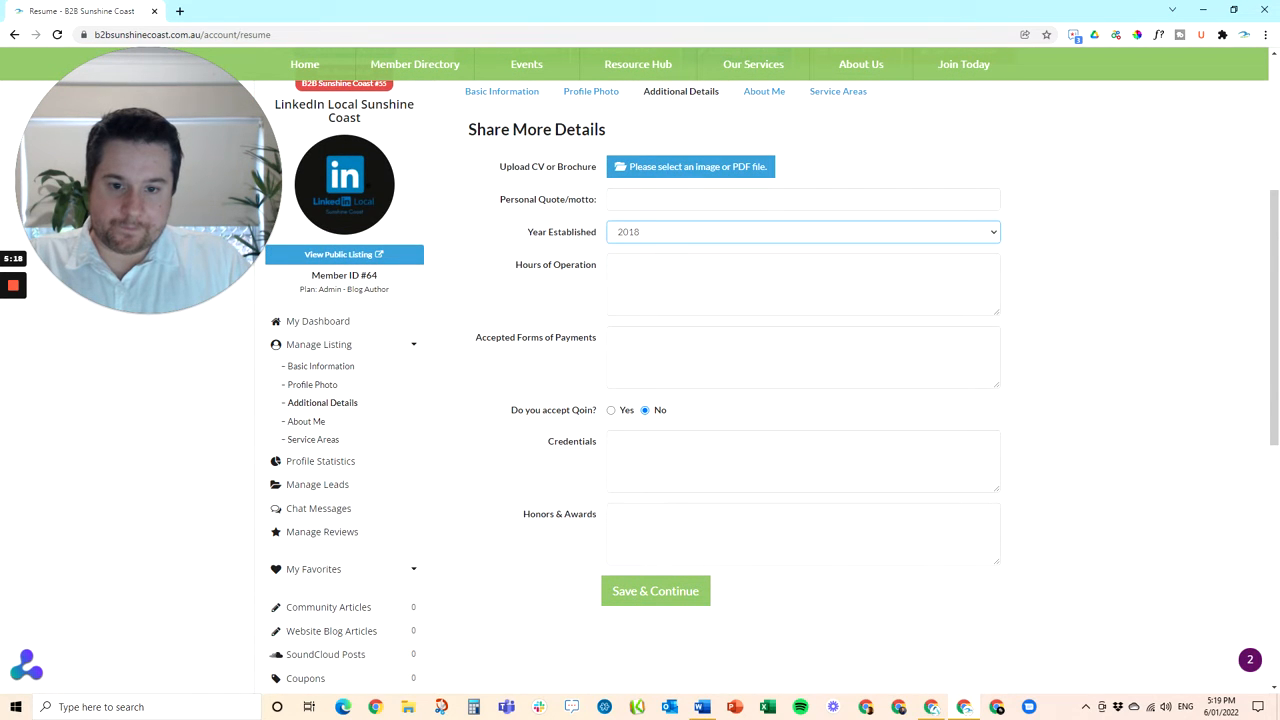
pyautogui.click(652, 234)
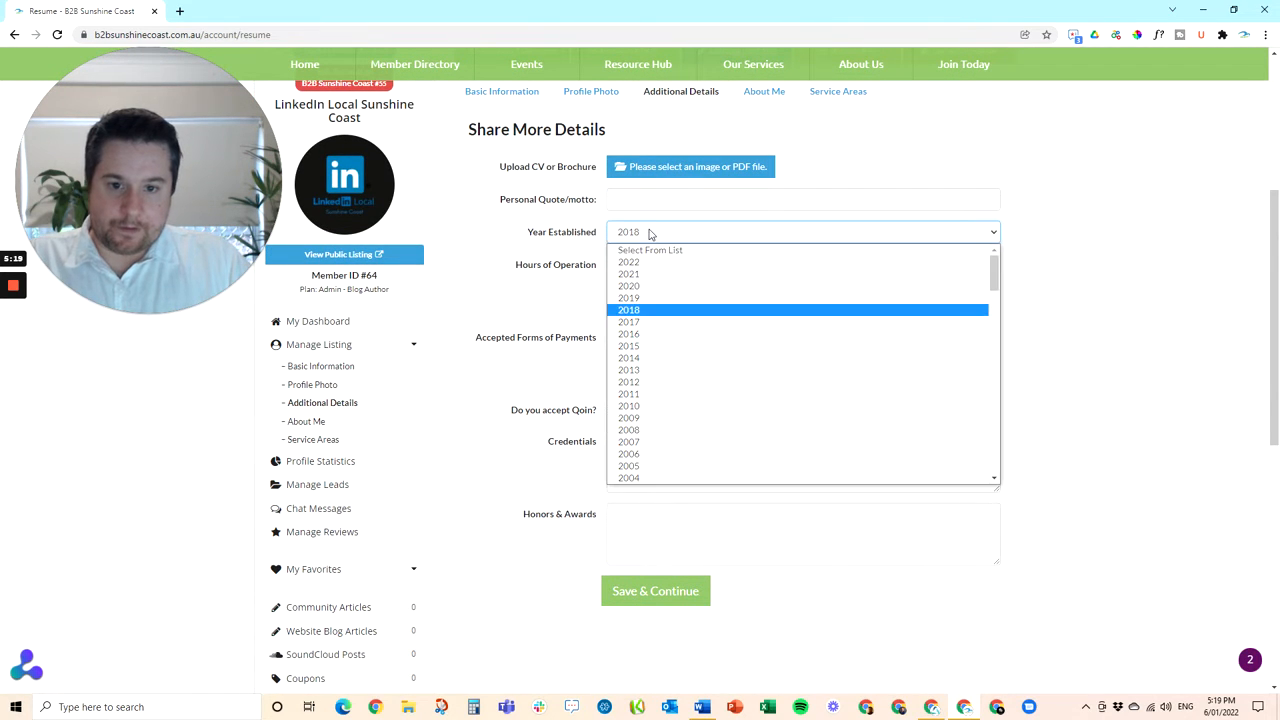
pyautogui.click(641, 323)
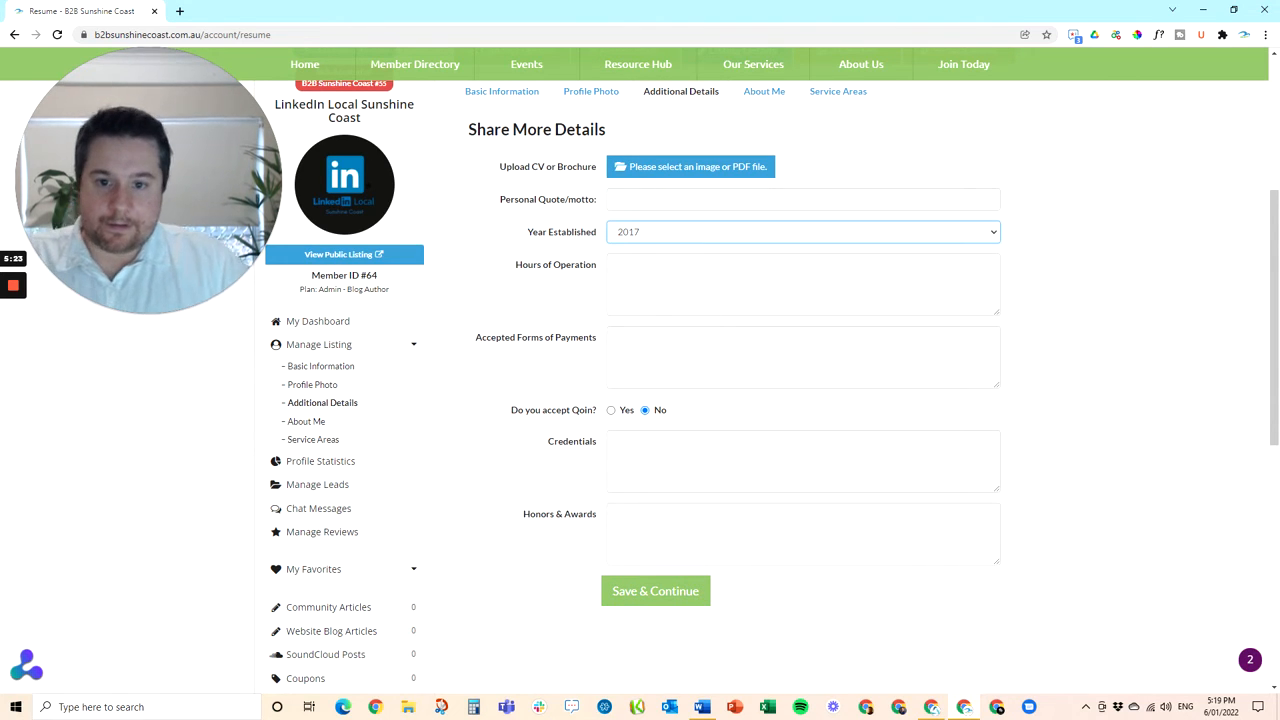
pyautogui.click(667, 228)
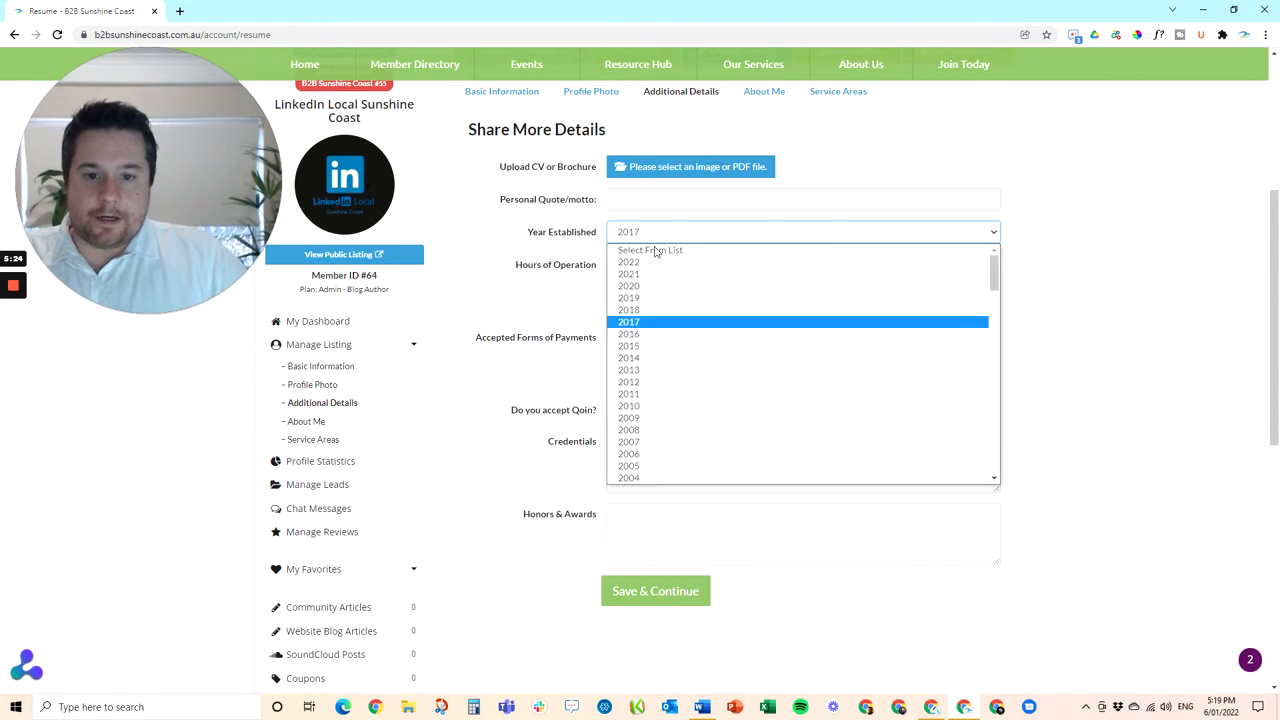
pyautogui.click(648, 314)
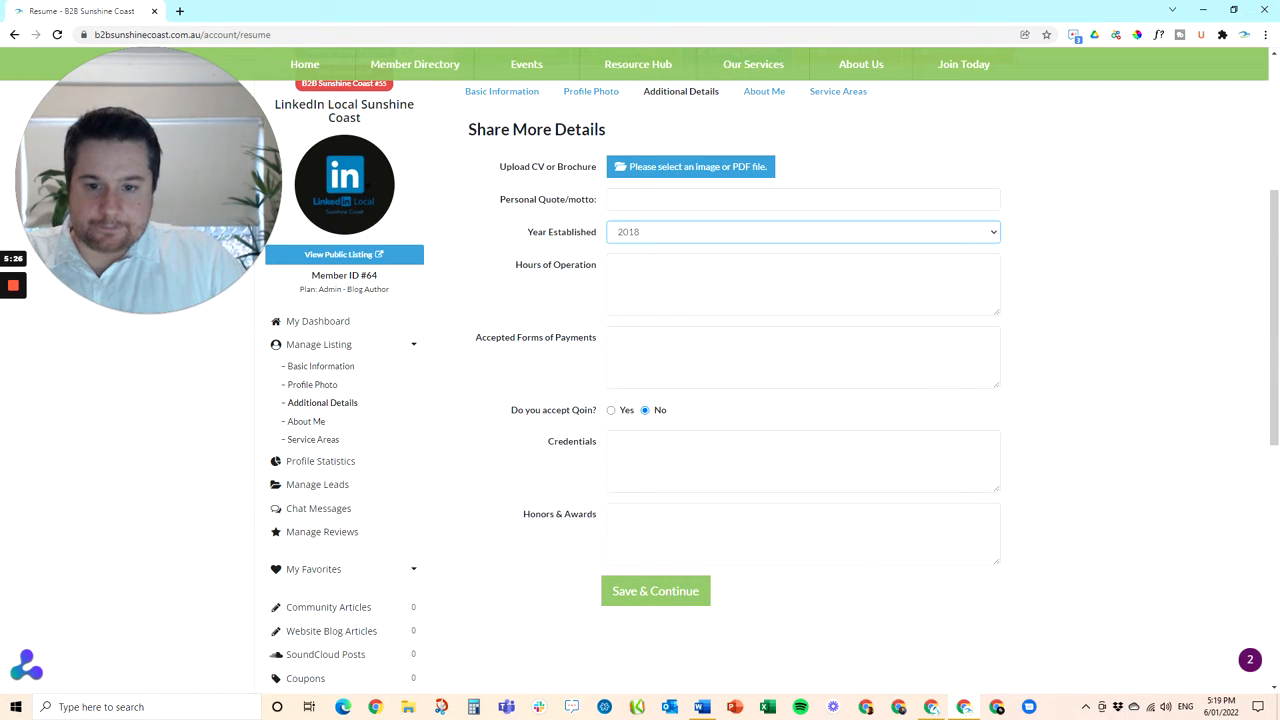
# Enter hours of operation 'First Wednesday of every month from 5:30pm' and save the details
pyautogui.click(615, 265)
pyautogui.write('First')
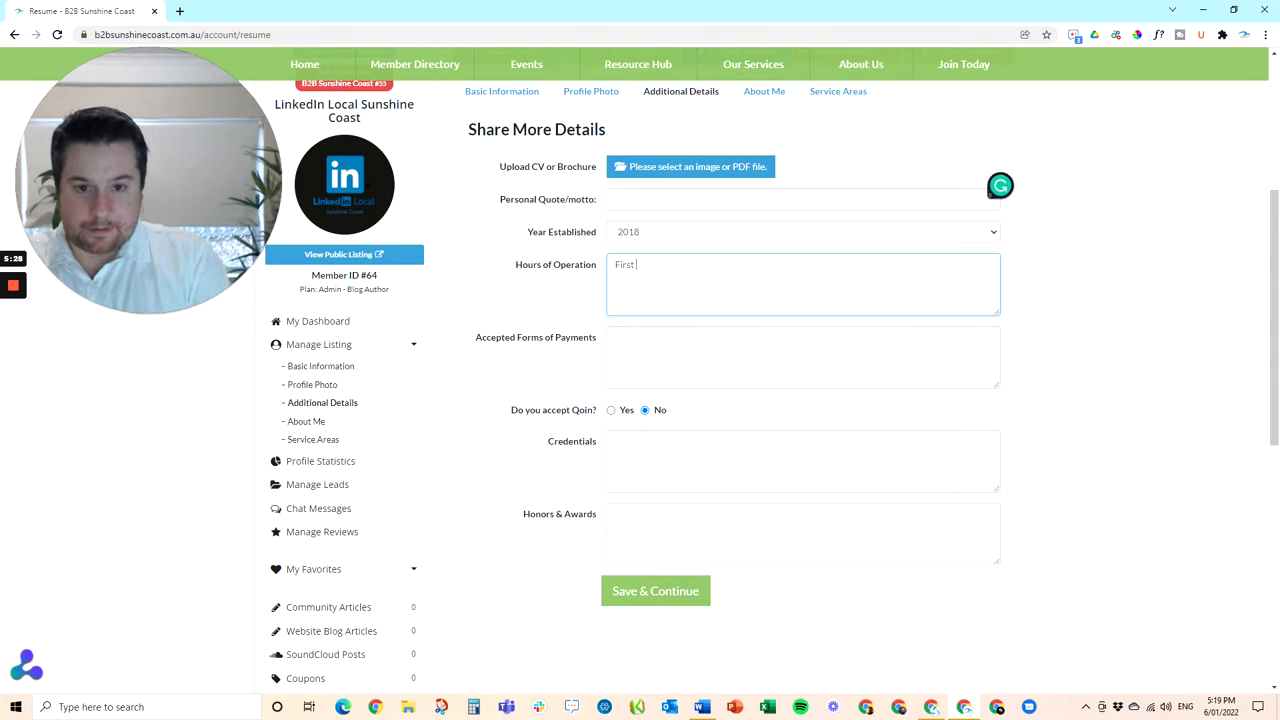
pyautogui.write(' Wednesd')
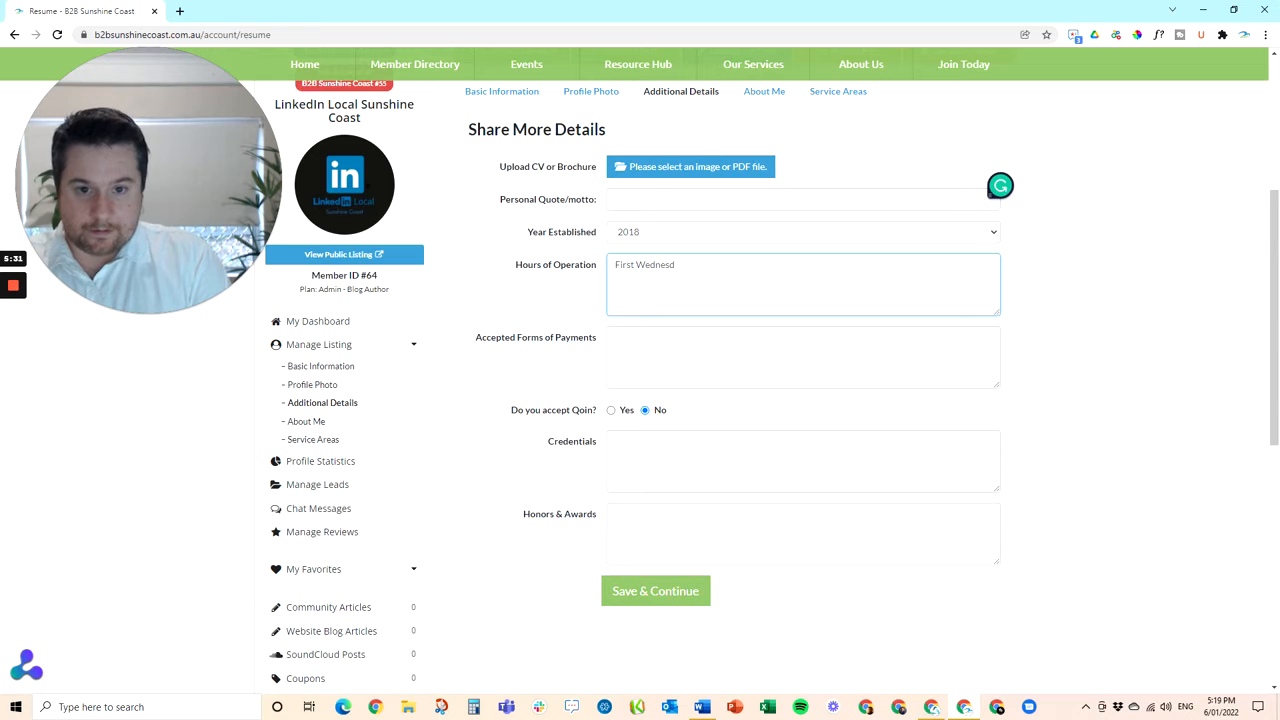
pyautogui.write('ay of e')
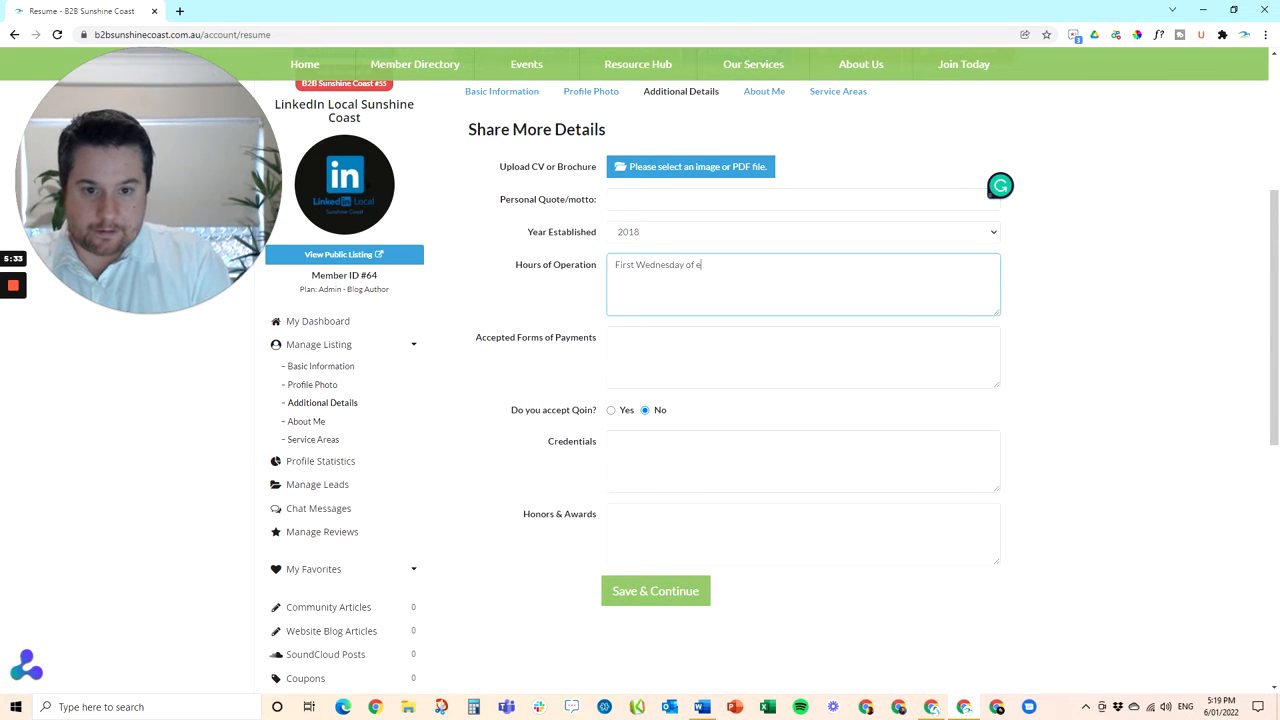
pyautogui.write('very month from ')
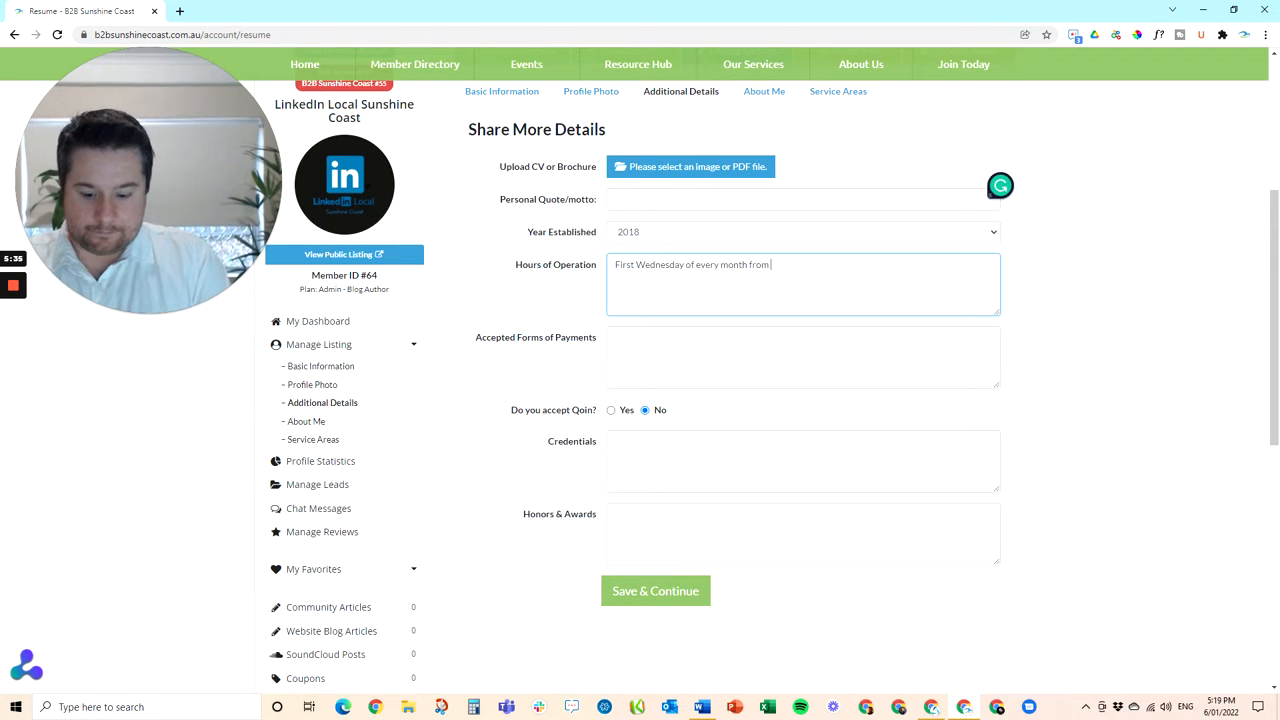
pyautogui.write('4:')
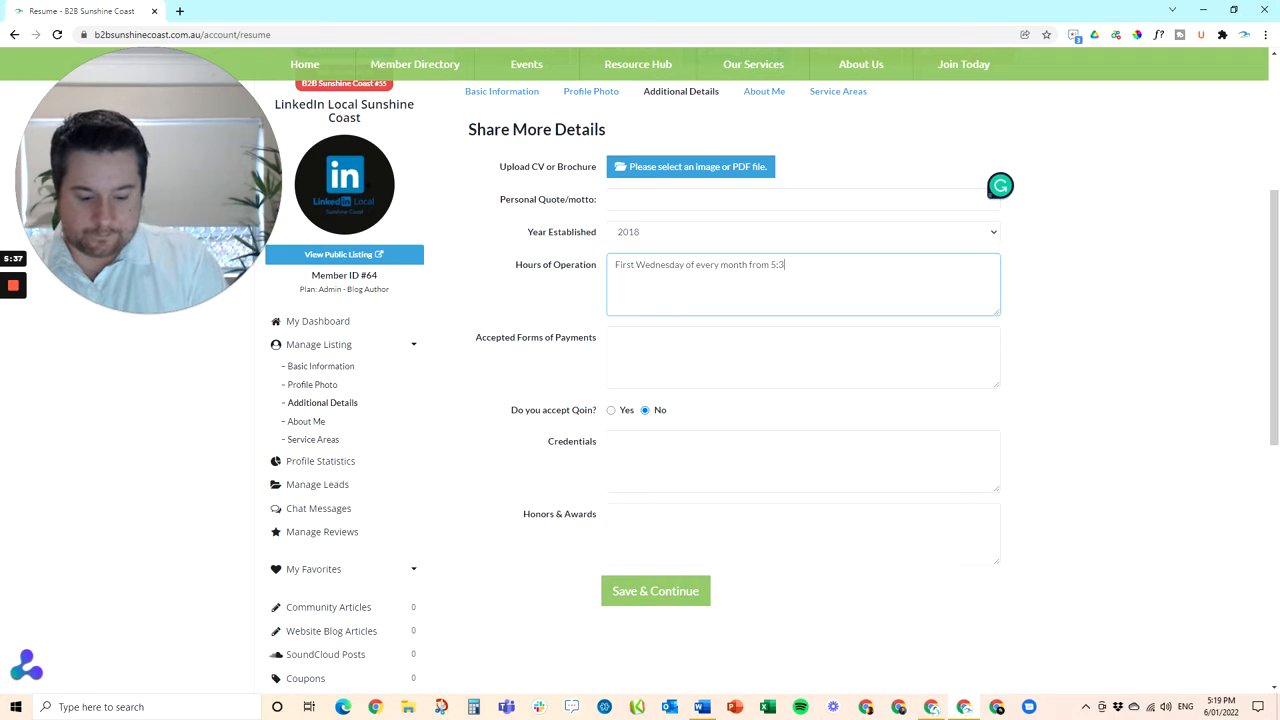
pyautogui.write('30pm')
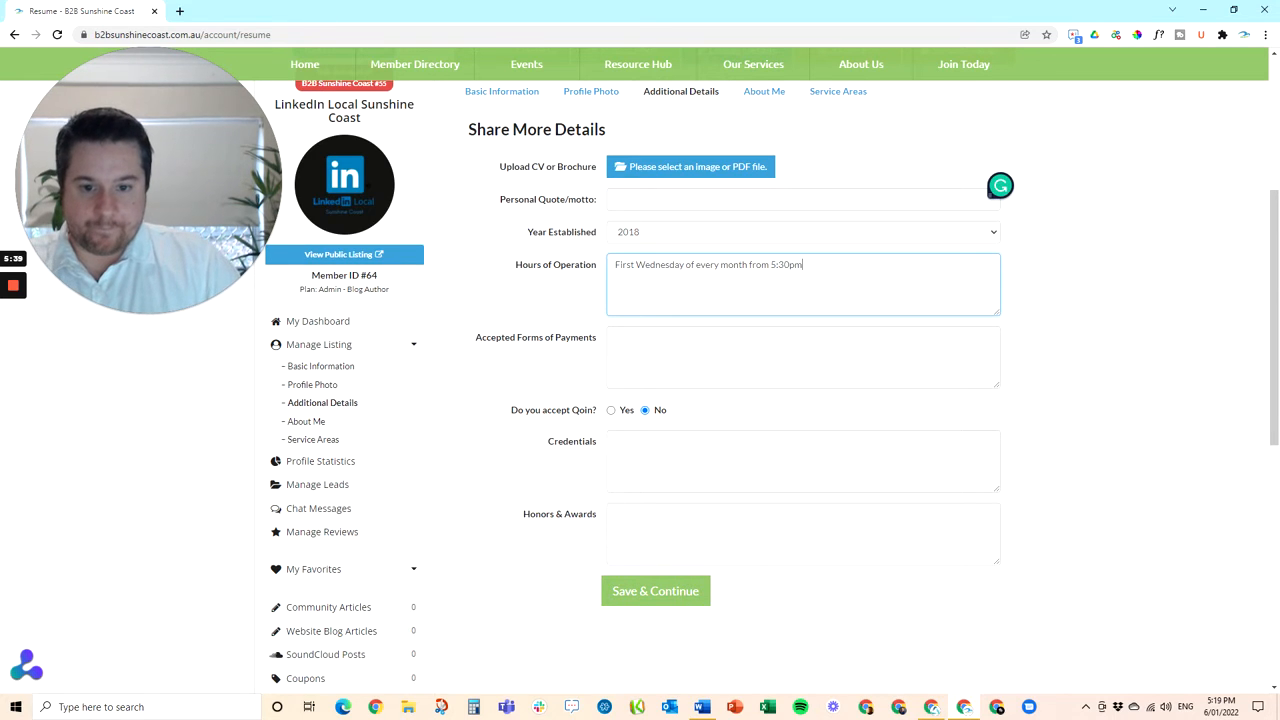
pyautogui.scroll(-1, 640, 450)
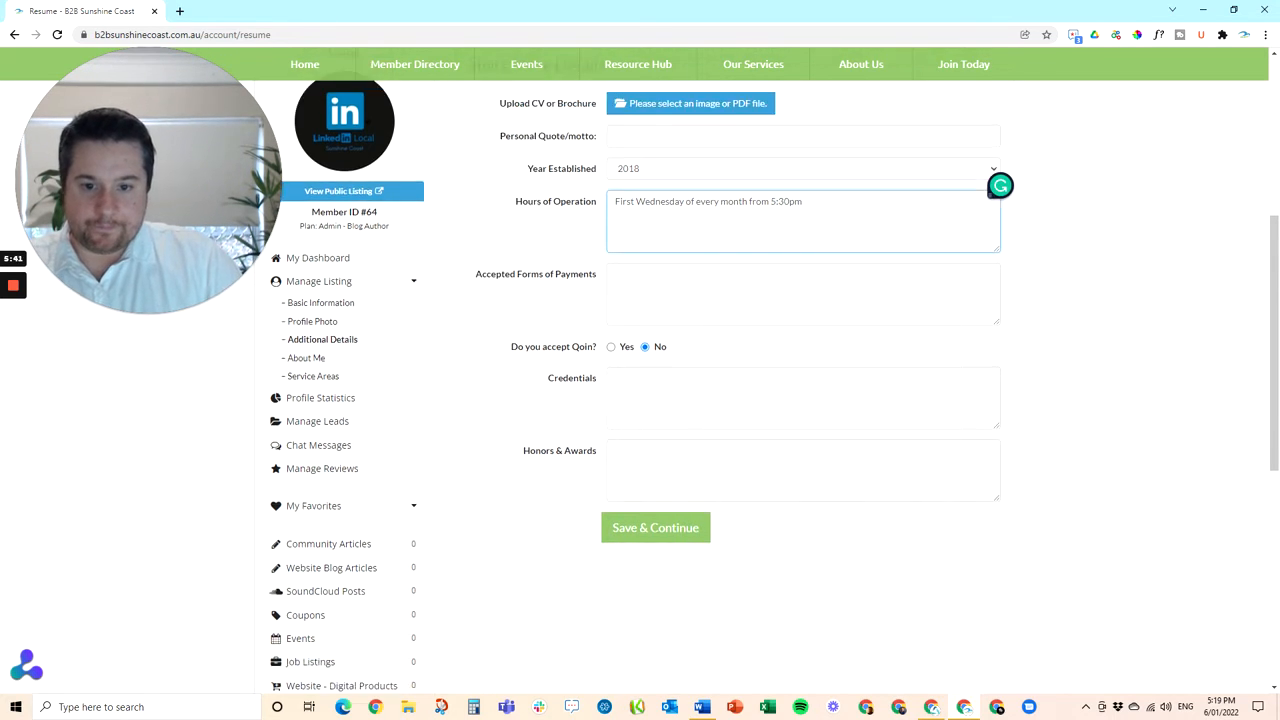
pyautogui.click(643, 530)
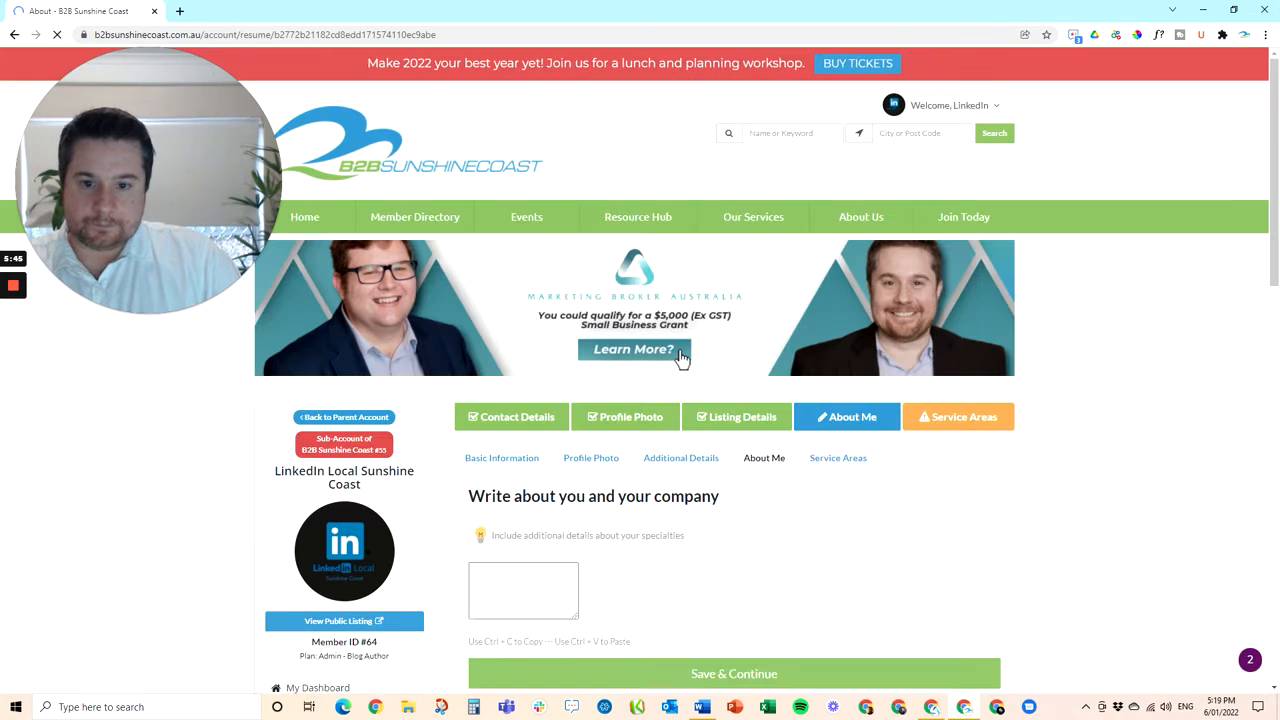
# Paste the LinkedIn Local description into About Me and break it into separate paragraphs
pyautogui.scroll(-3, 737, 457)
pyautogui.scroll(-1, 737, 457)
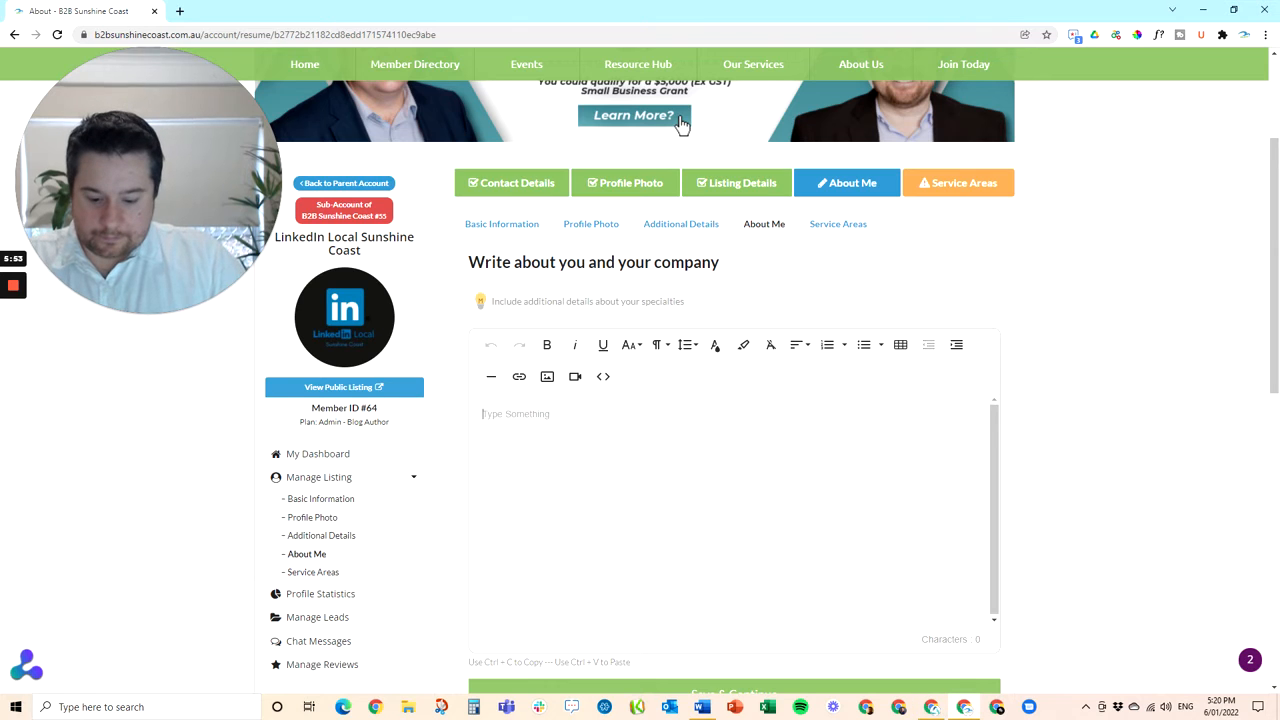
pyautogui.hotkey('ctrl', 'v')
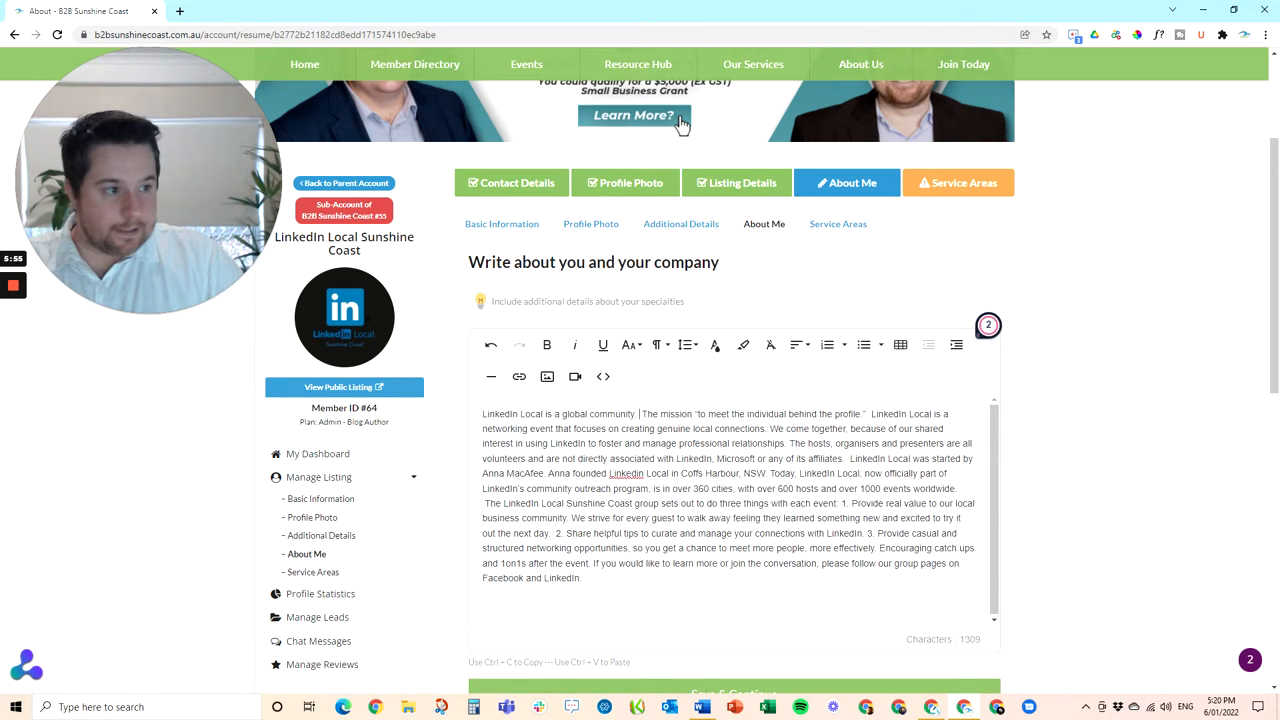
pyautogui.press('Return')
pyautogui.press('Return')
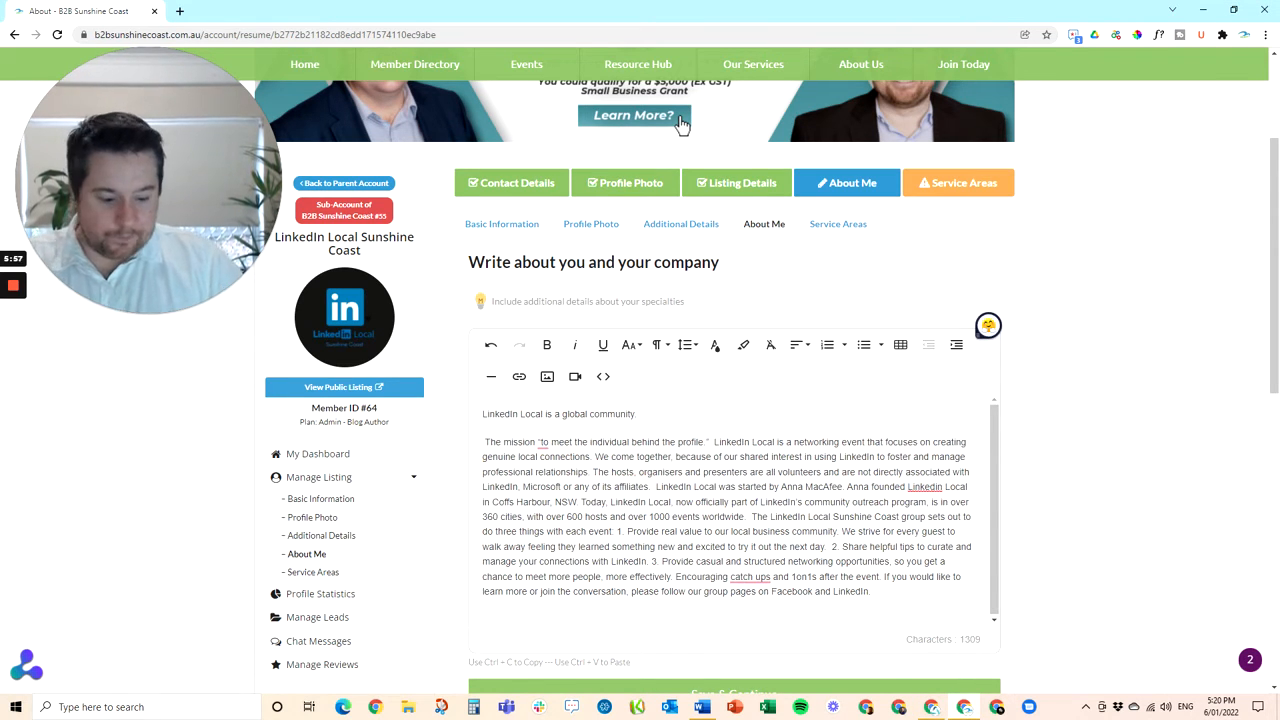
pyautogui.press('Delete')
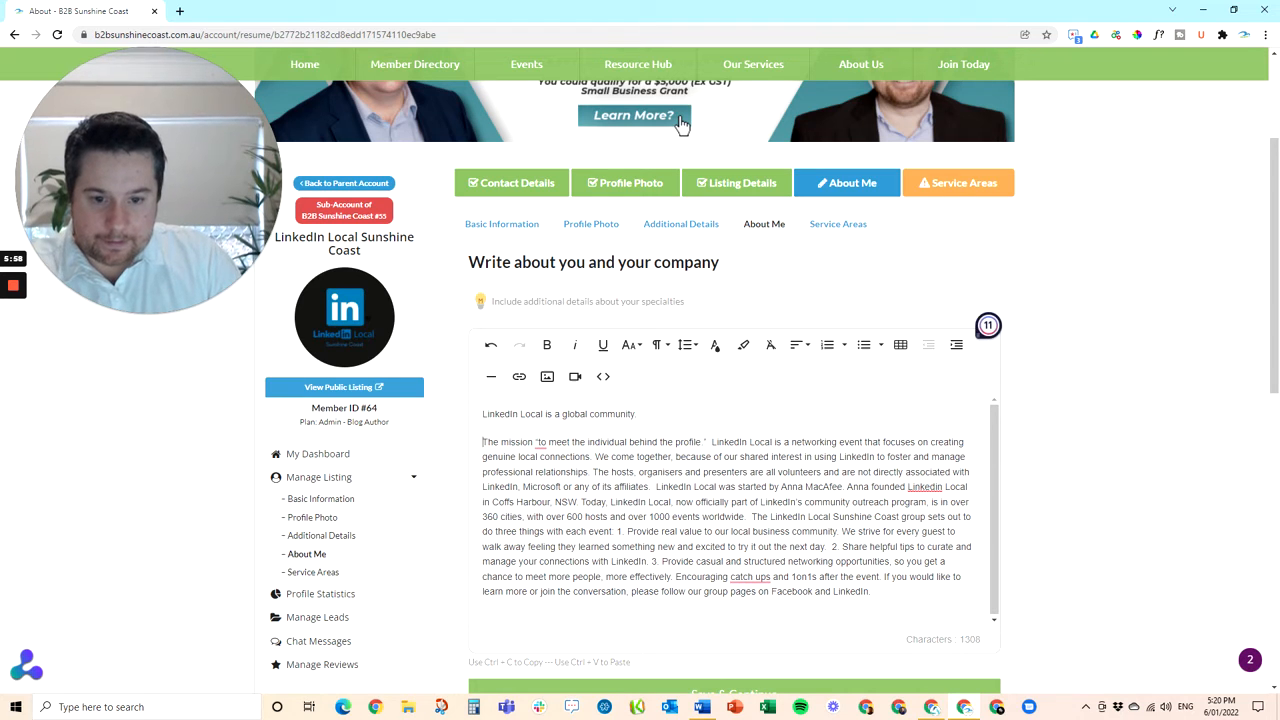
pyautogui.press('Return')
pyautogui.press('Return')
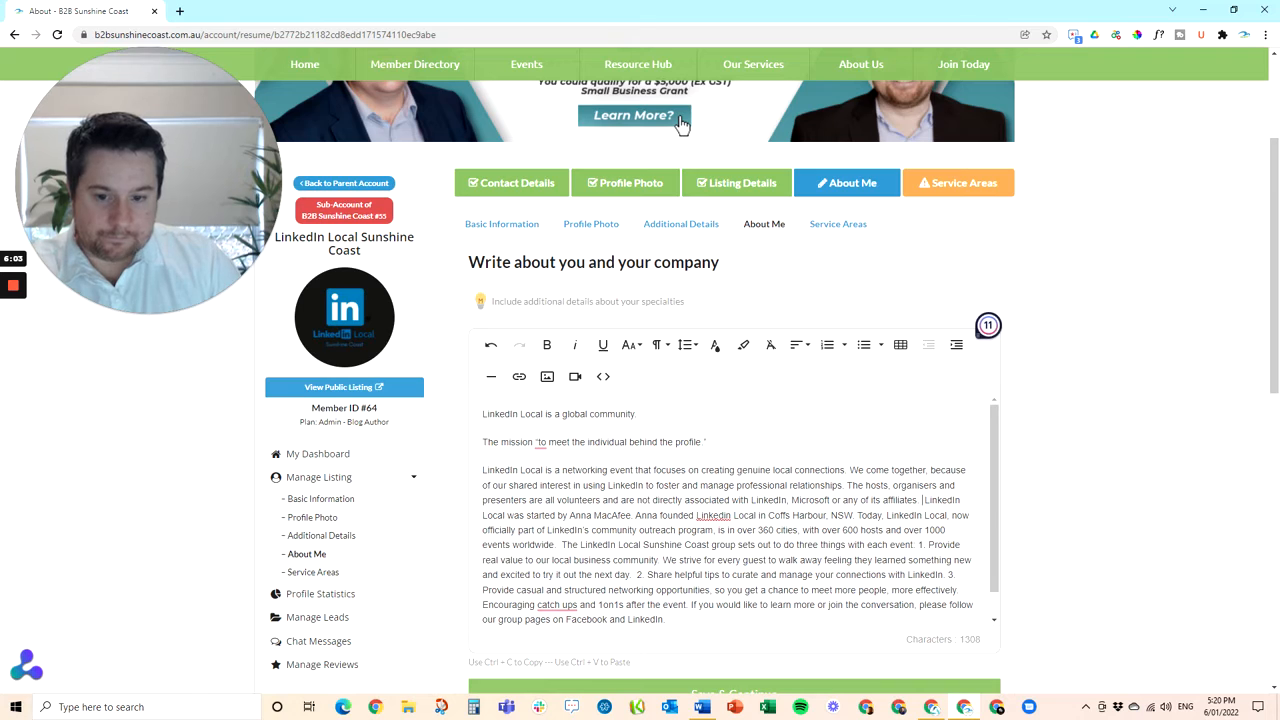
pyautogui.press('Return')
pyautogui.press('Return')
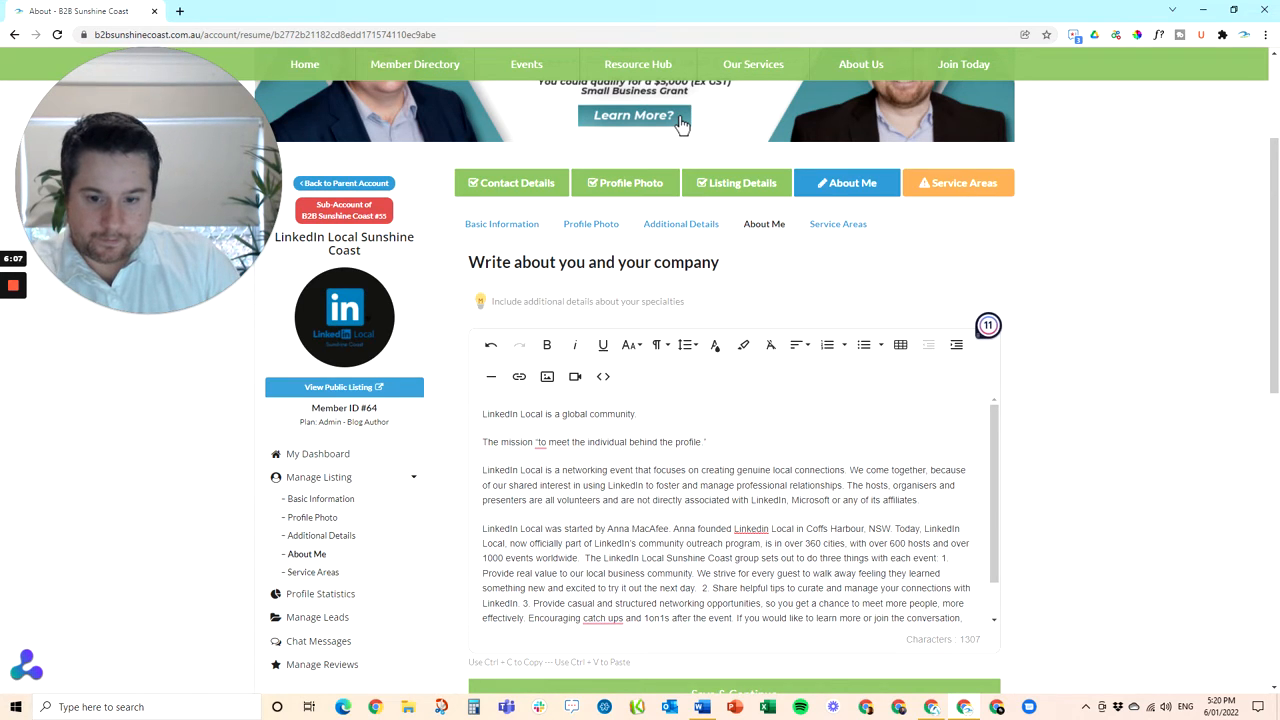
pyautogui.press('Return')
pyautogui.press('Return')
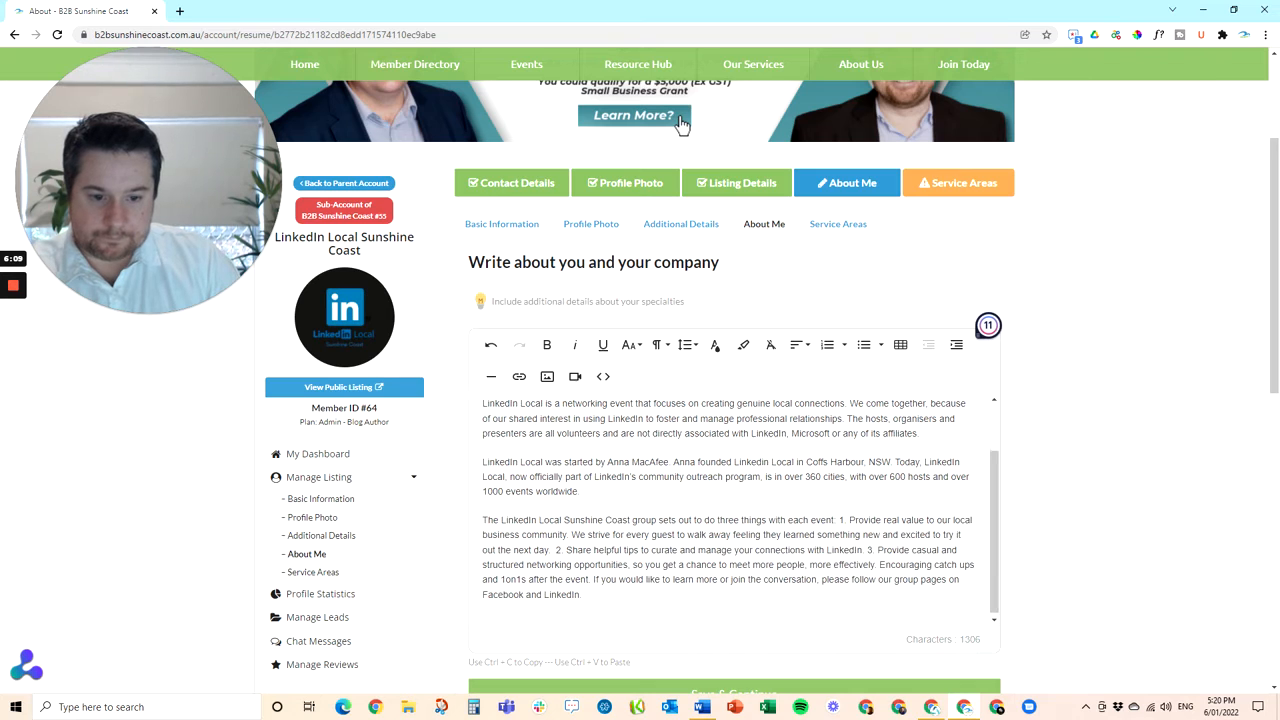
# Format the three event aims as a numbered list and keep the closing sentence as a plain paragraph
pyautogui.press('Return')
pyautogui.press('Return')
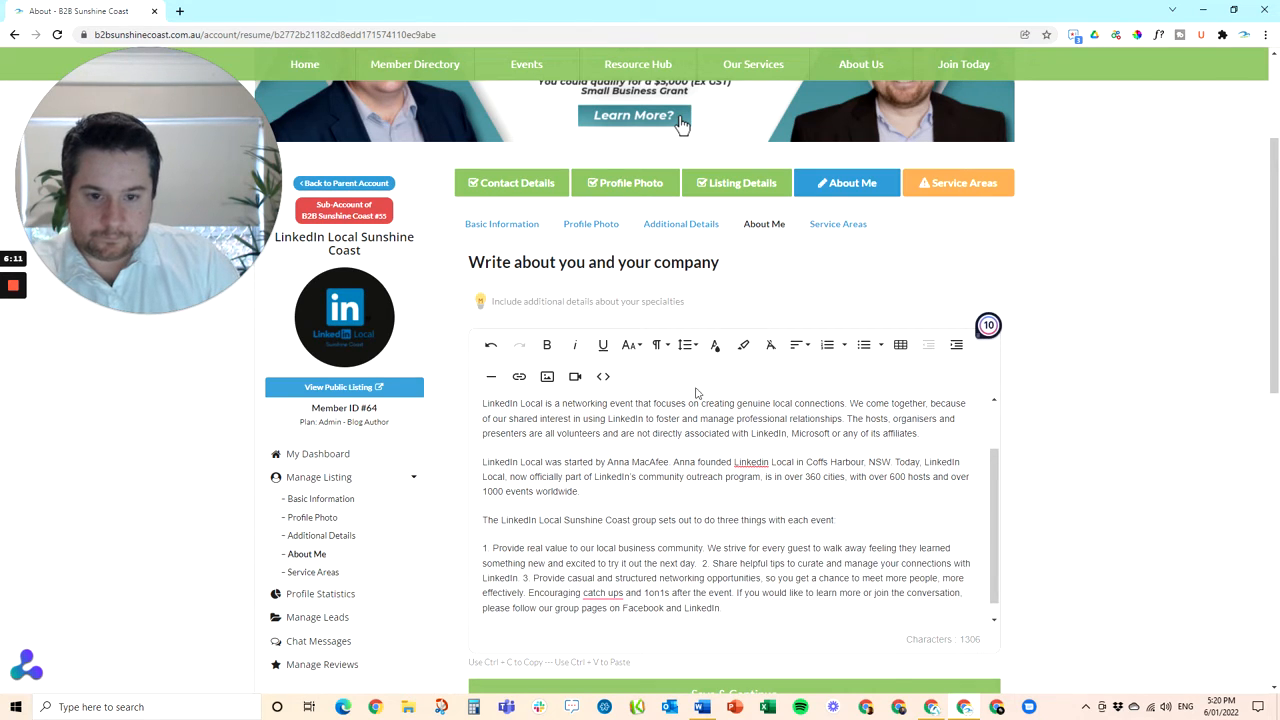
pyautogui.click(827, 344)
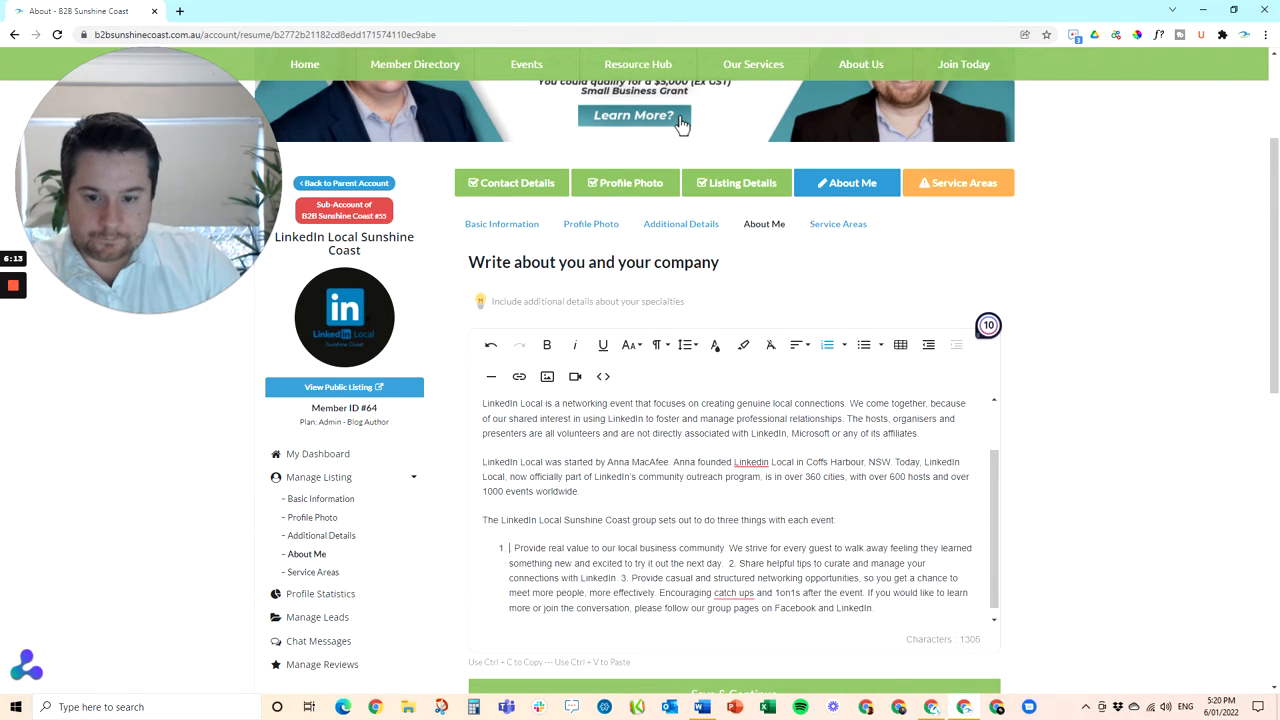
pyautogui.press('BackSpace')
pyautogui.press('BackSpace')
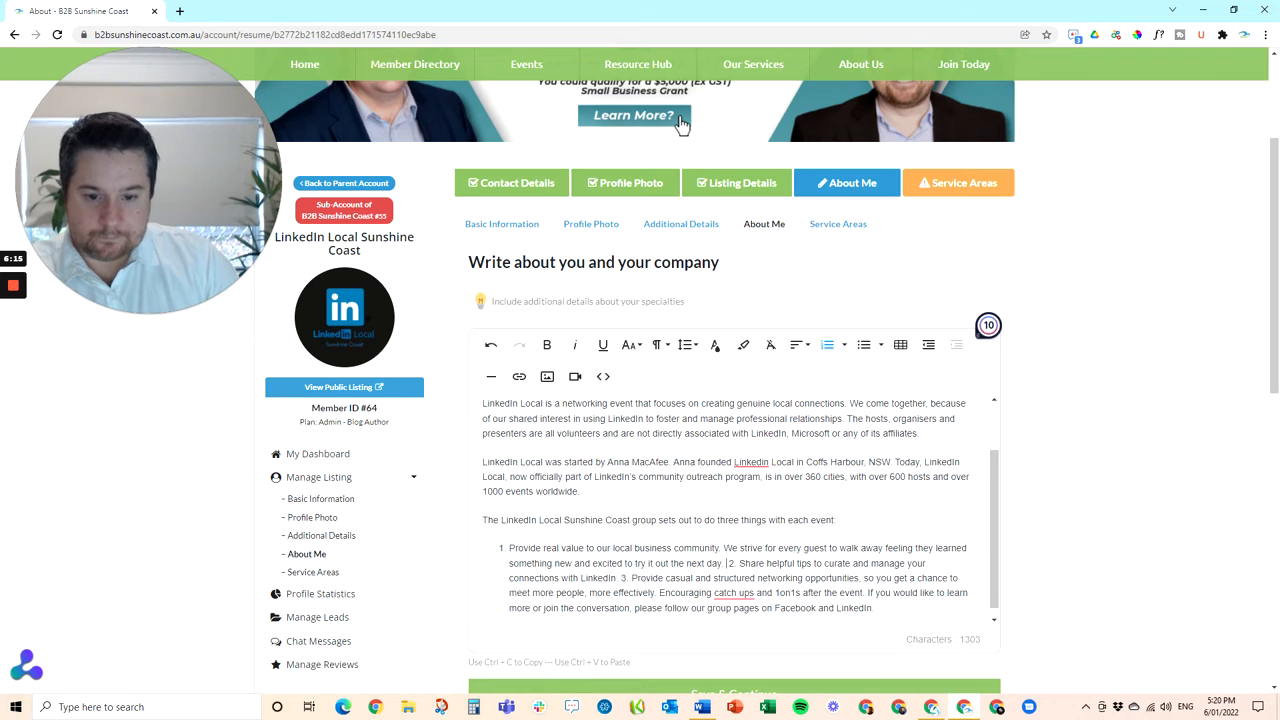
pyautogui.press('Return')
pyautogui.press('Delete')
pyautogui.press('Delete')
pyautogui.press('Delete')
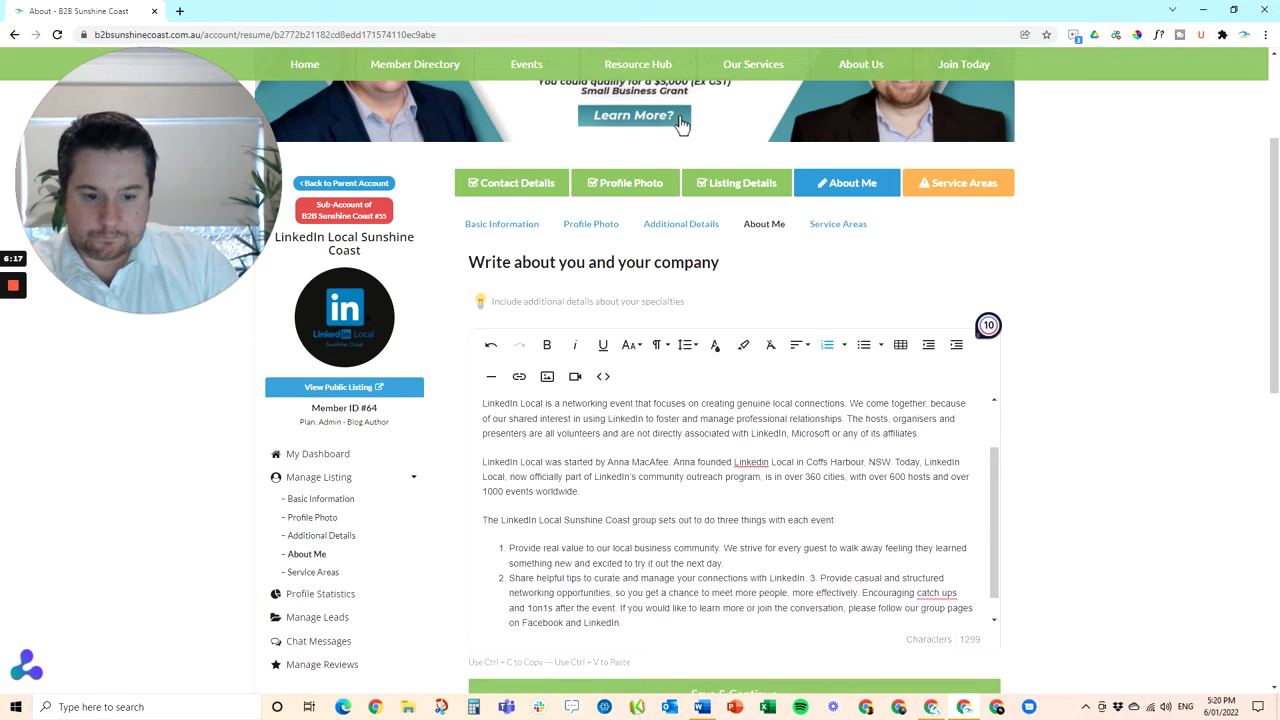
pyautogui.press('Return')
pyautogui.press('Delete')
pyautogui.press('Delete')
pyautogui.press('Delete')
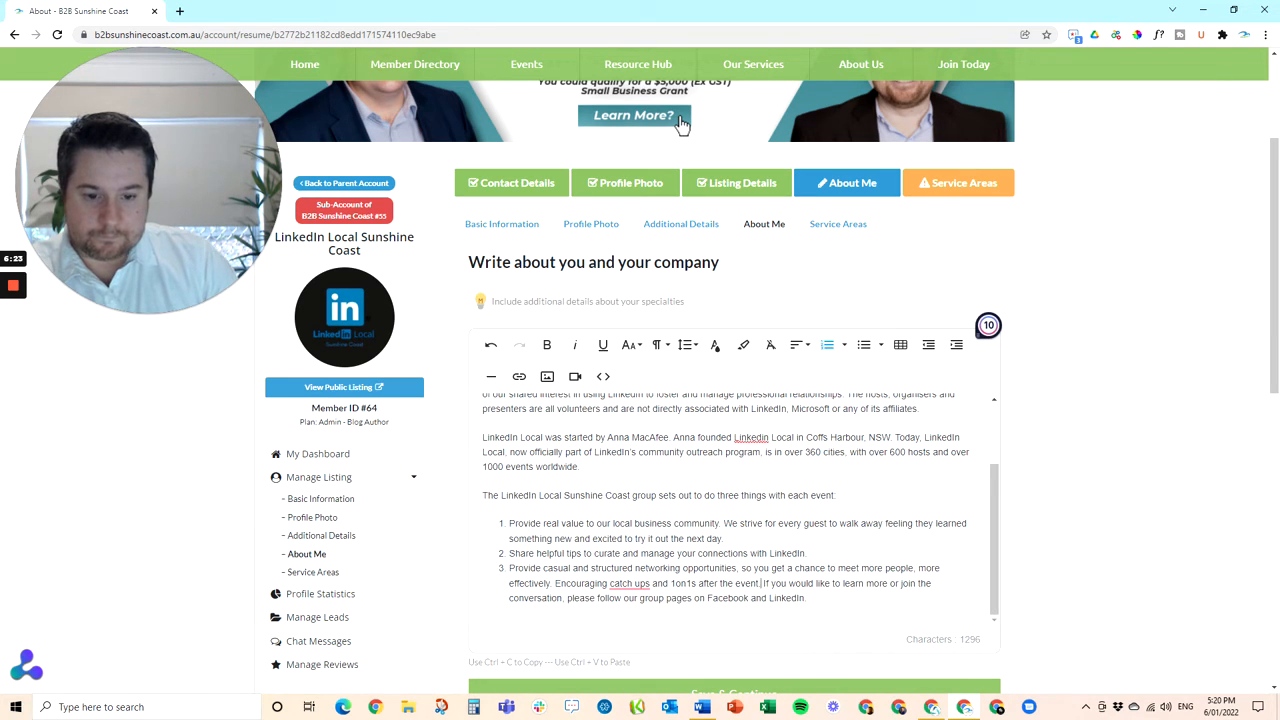
pyautogui.press('Return')
pyautogui.press('Return')
pyautogui.press('BackSpace')
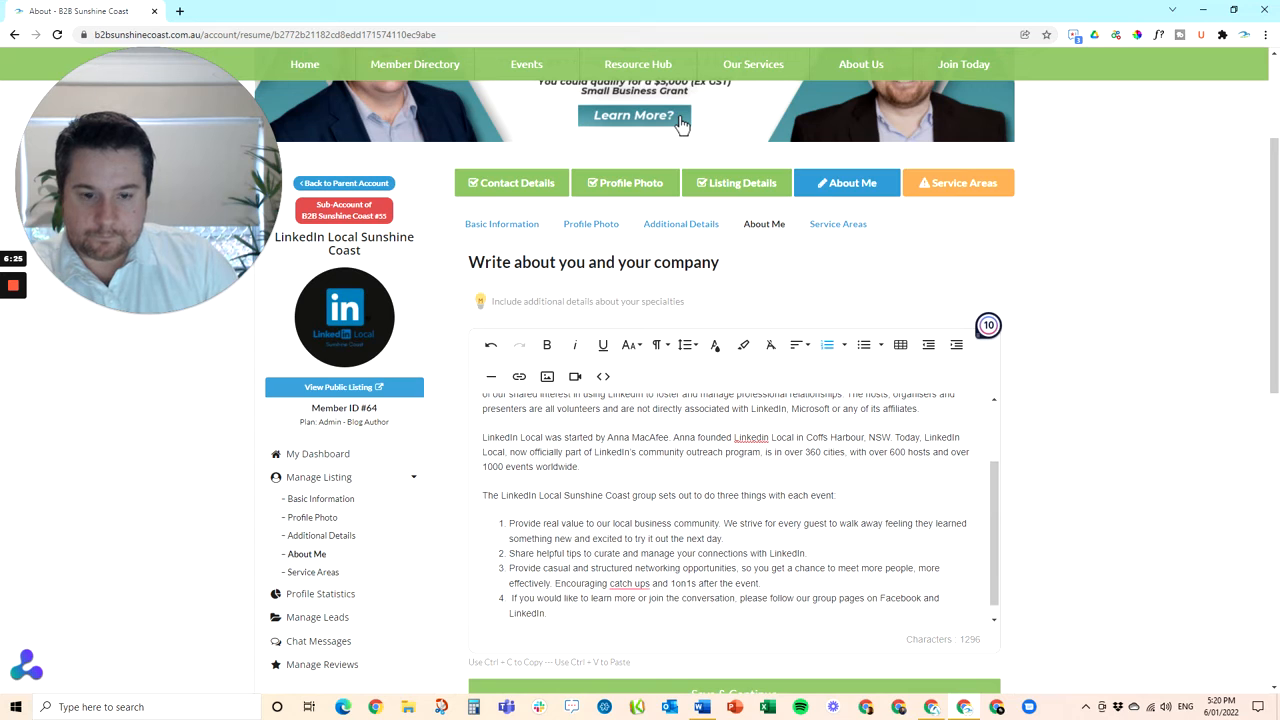
pyautogui.press('BackSpace')
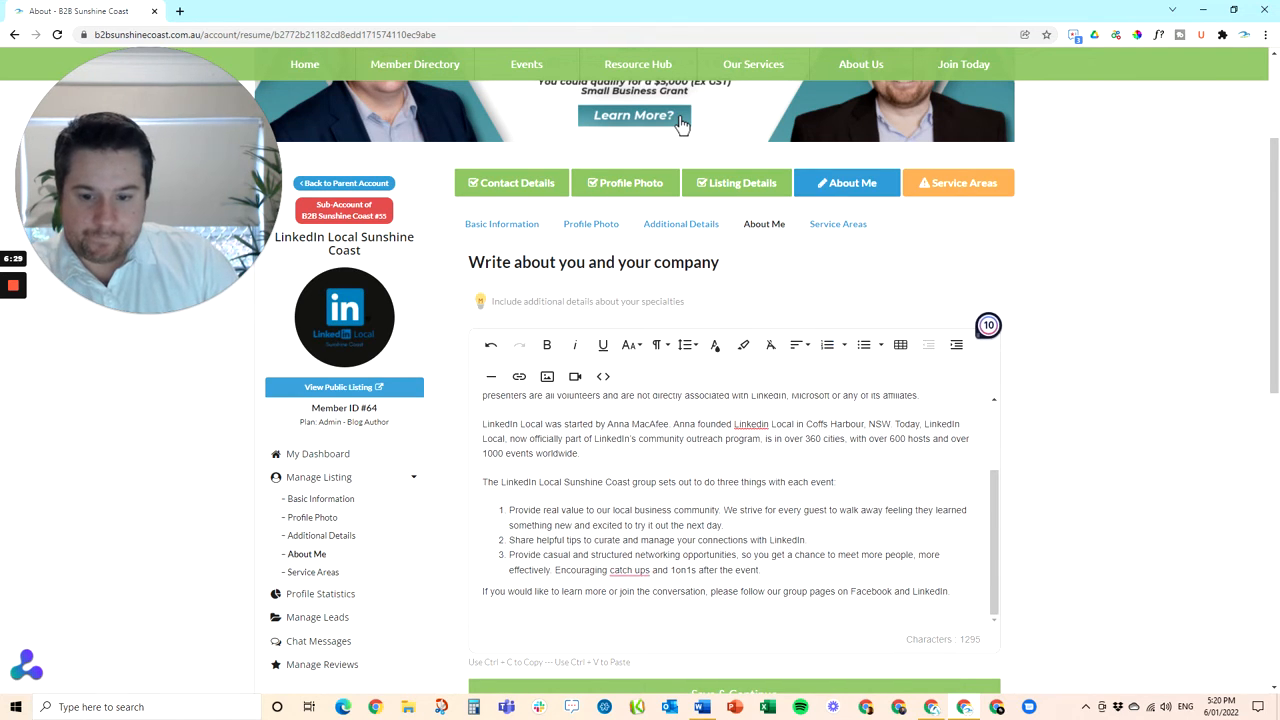
pyautogui.scroll(-2, 680, 122)
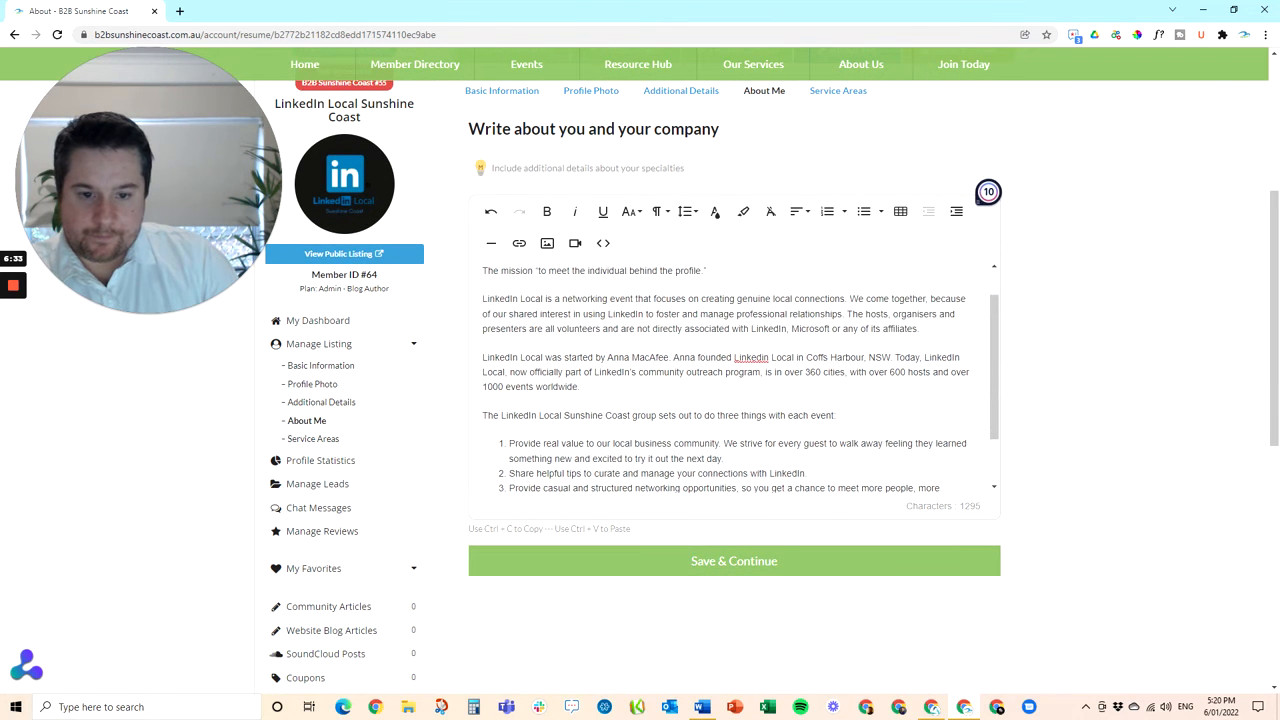
# Accept the 'catch-ups' spelling correction in the About text
pyautogui.moveTo(631, 443)
pyautogui.click(635, 470)
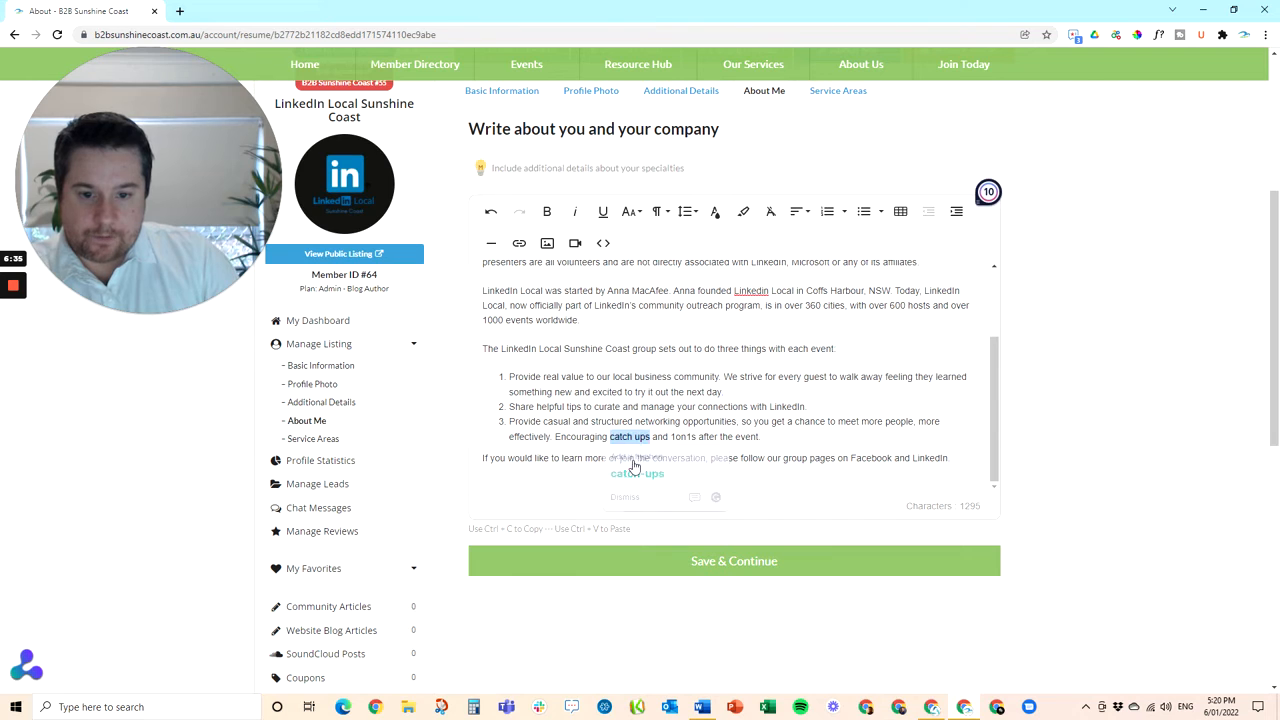
pyautogui.scroll(1, 635, 468)
pyautogui.scroll(1, 735, 380)
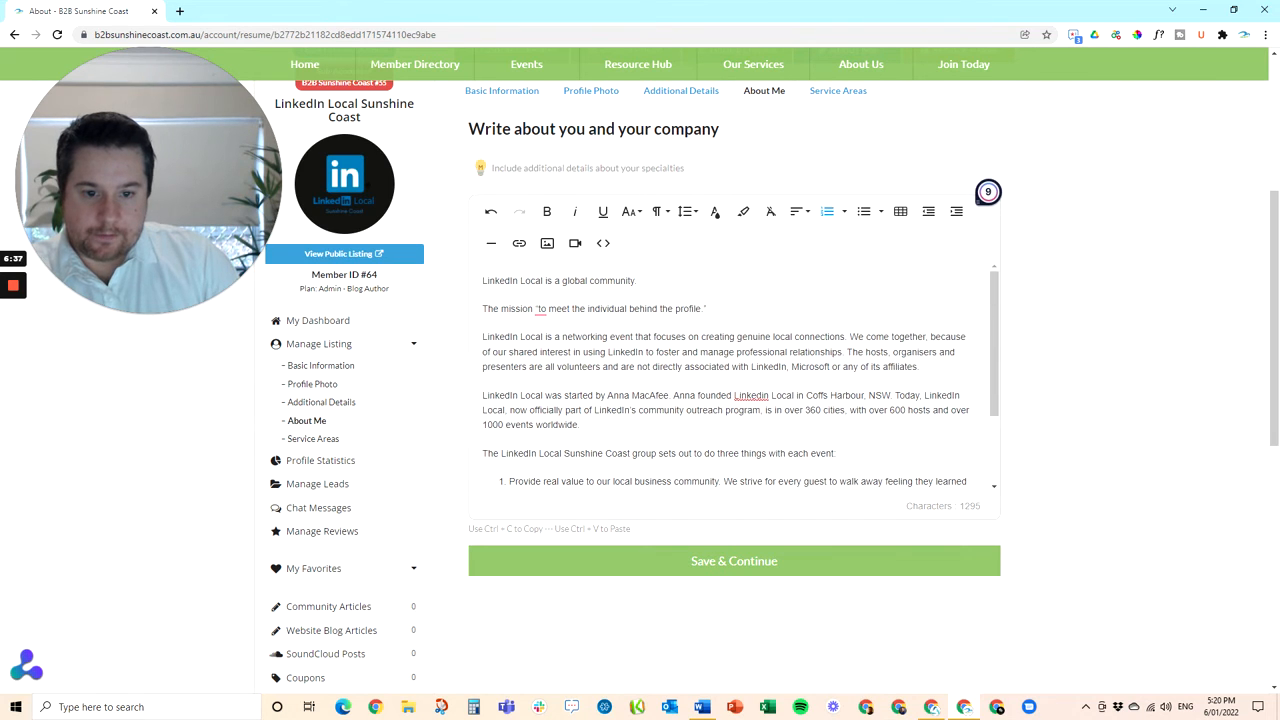
# Add the missing verb 'is' to the mission sentence and save the About text
pyautogui.click(635, 395)
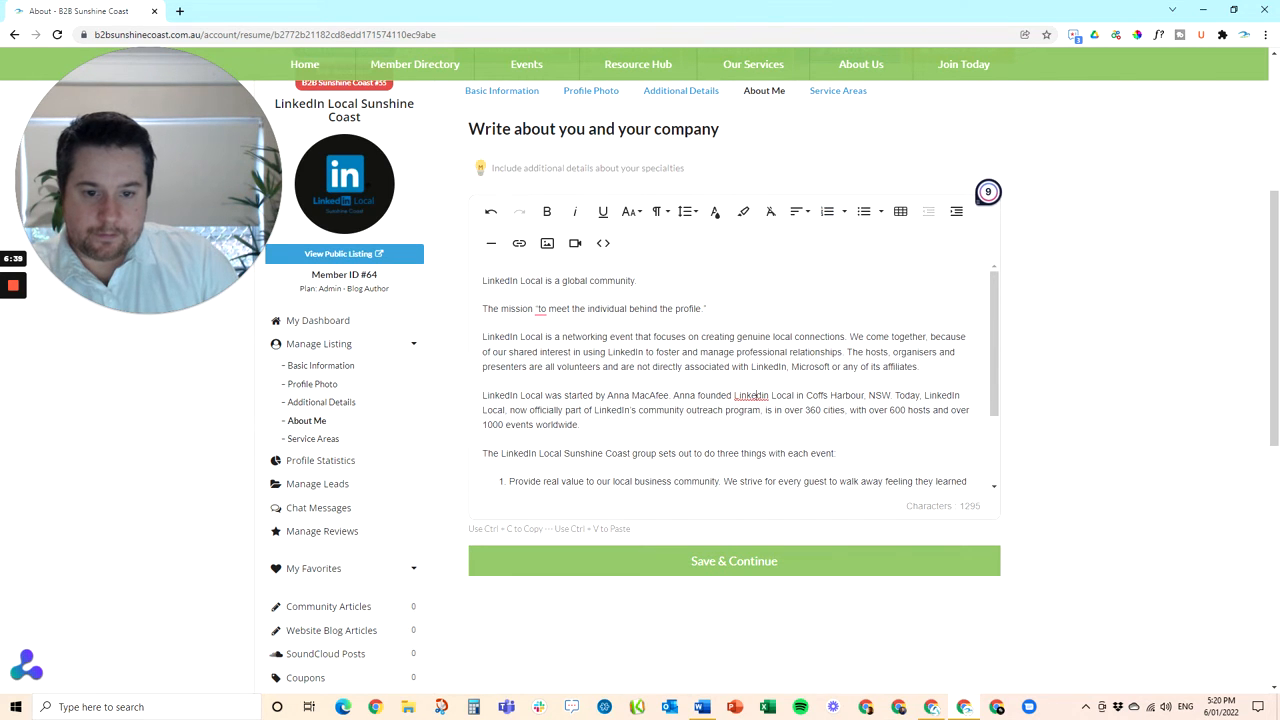
pyautogui.scroll(1, 735, 400)
pyautogui.moveTo(541, 376)
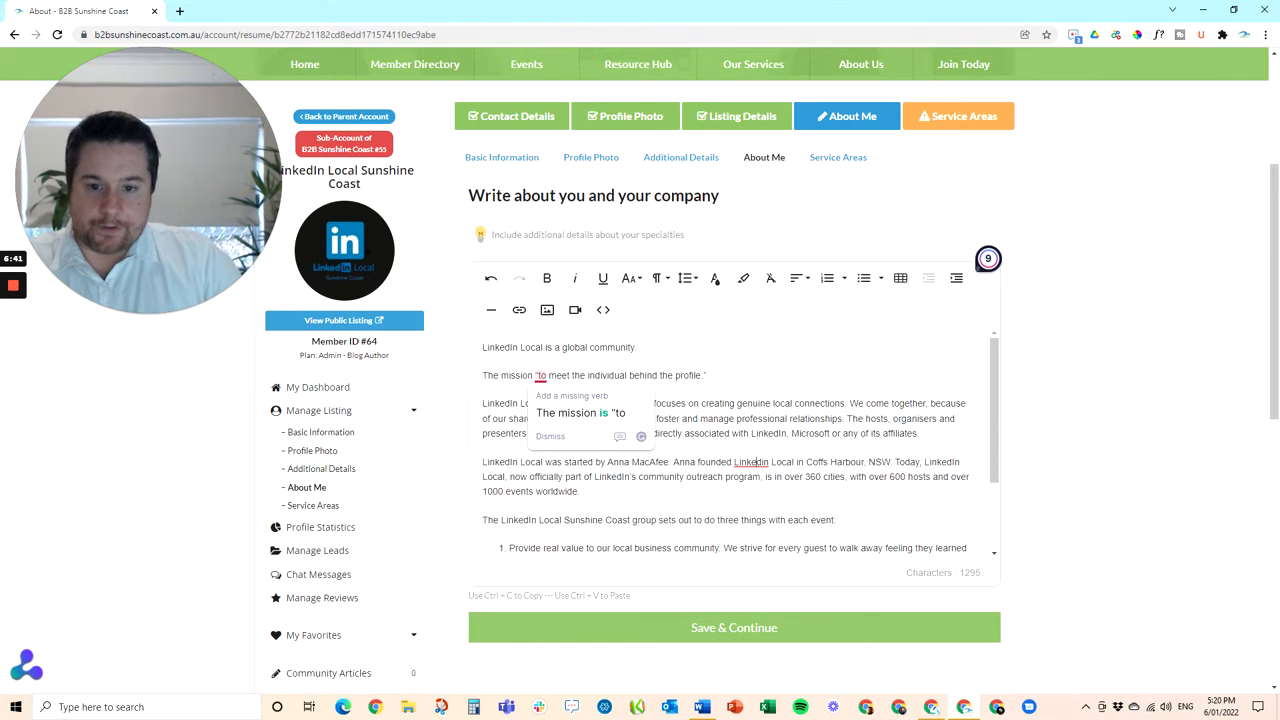
pyautogui.click(558, 418)
pyautogui.scroll(1, 680, 122)
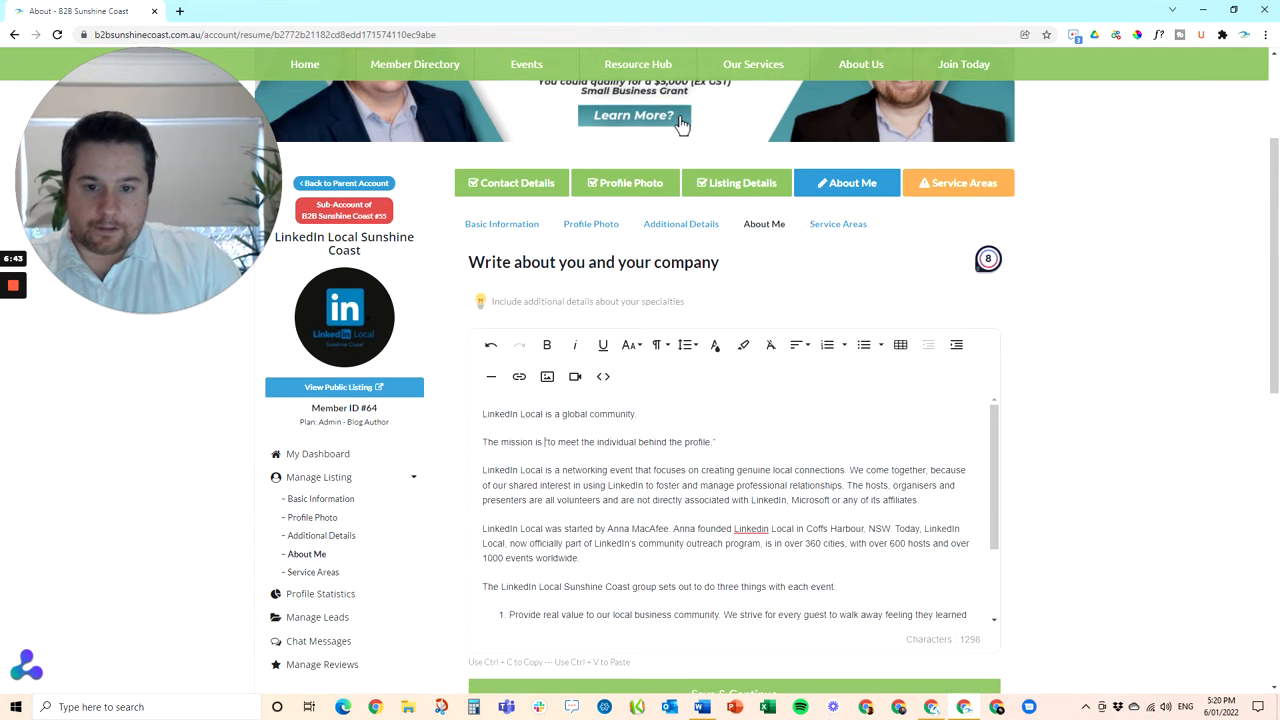
pyautogui.scroll(-4, 982, 390)
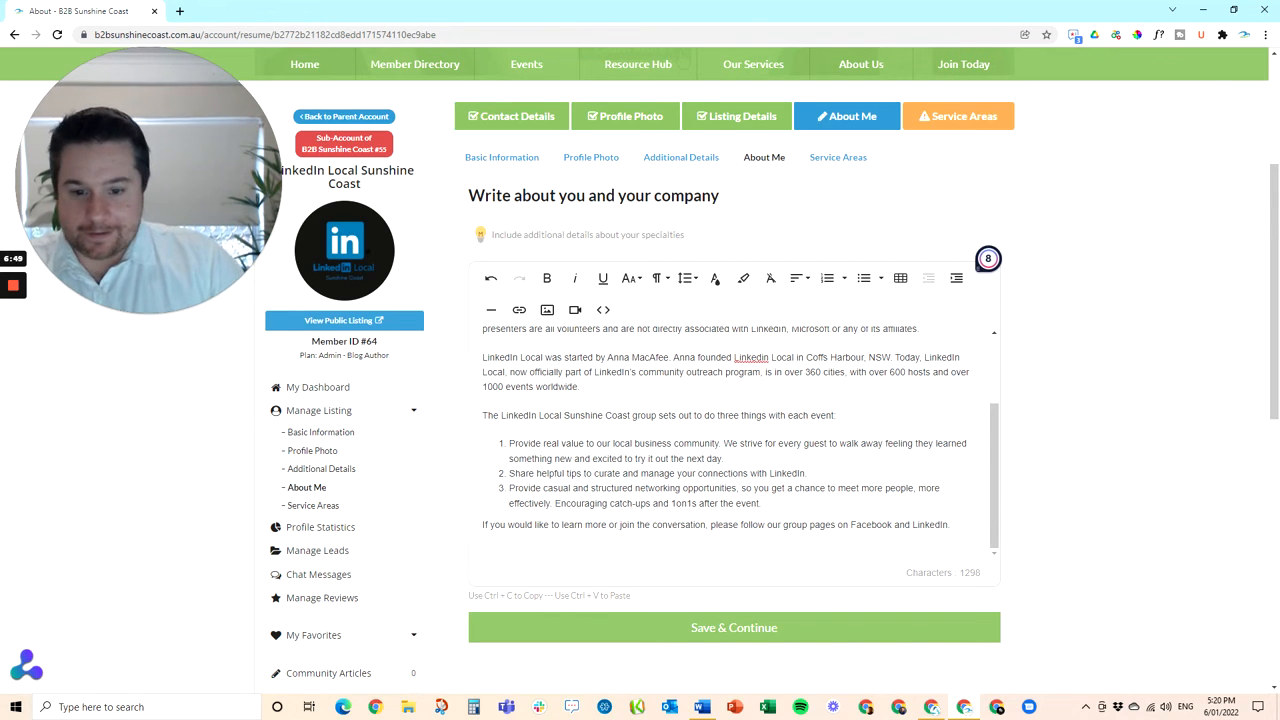
pyautogui.scroll(-1, 733, 400)
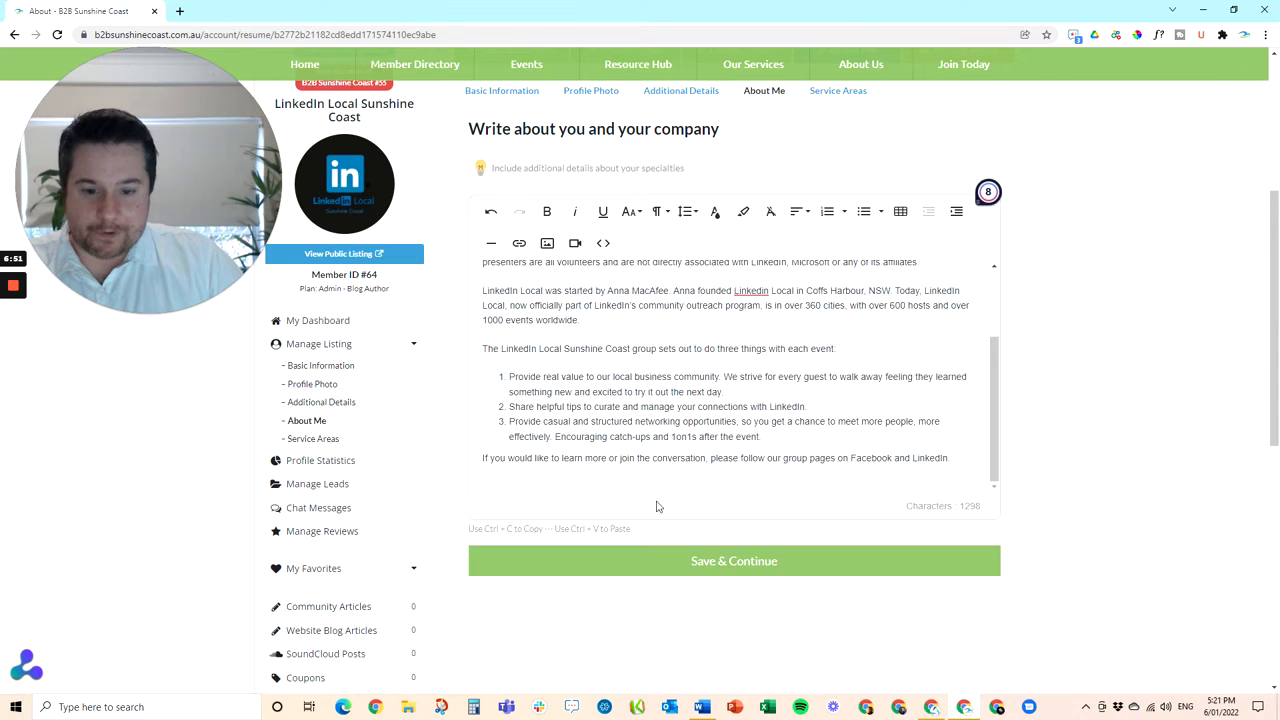
pyautogui.click(724, 566)
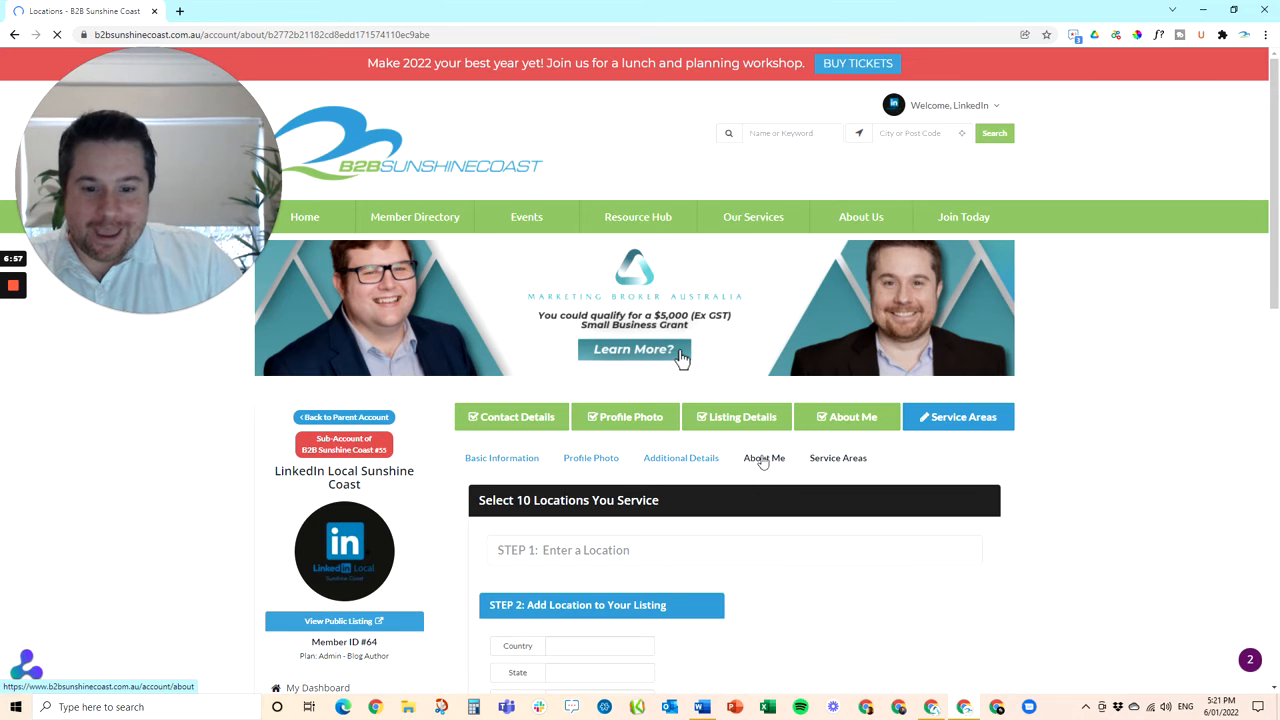
# Add Buderim QLD 4556, Australia as a service area, then return to My Dashboard
pyautogui.scroll(-2, 763, 461)
pyautogui.click(750, 416)
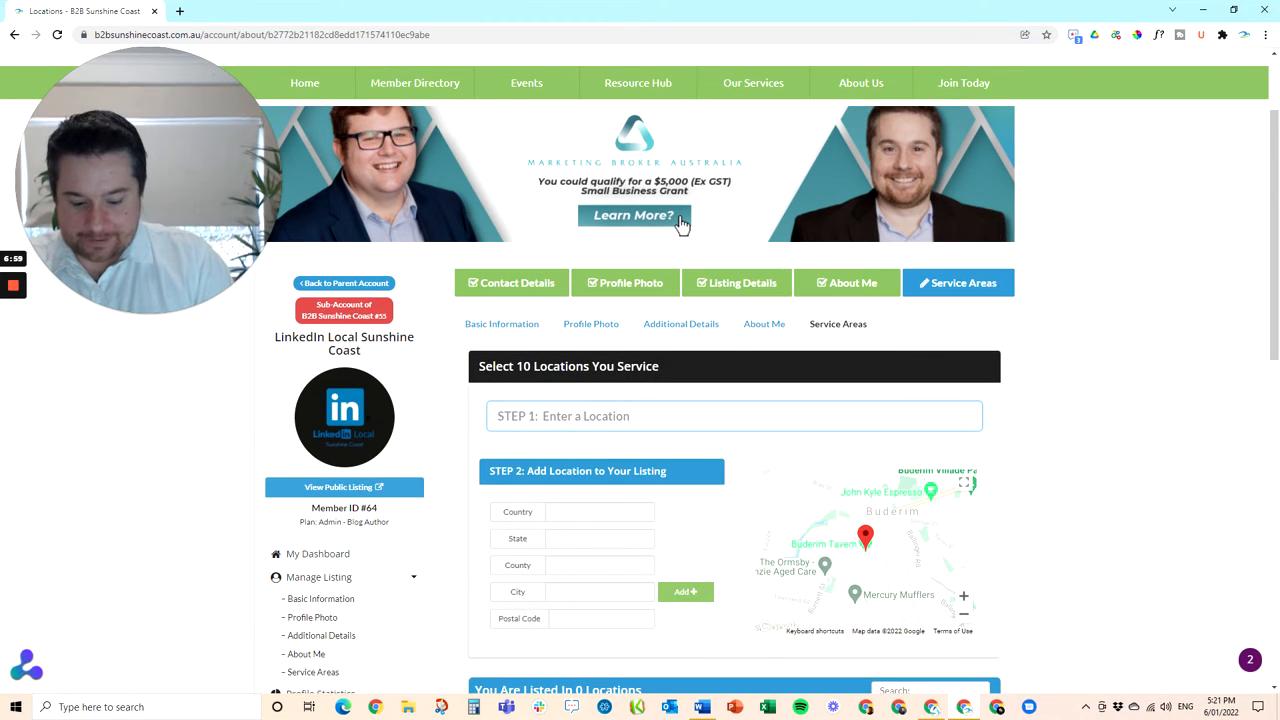
pyautogui.write('Buderim')
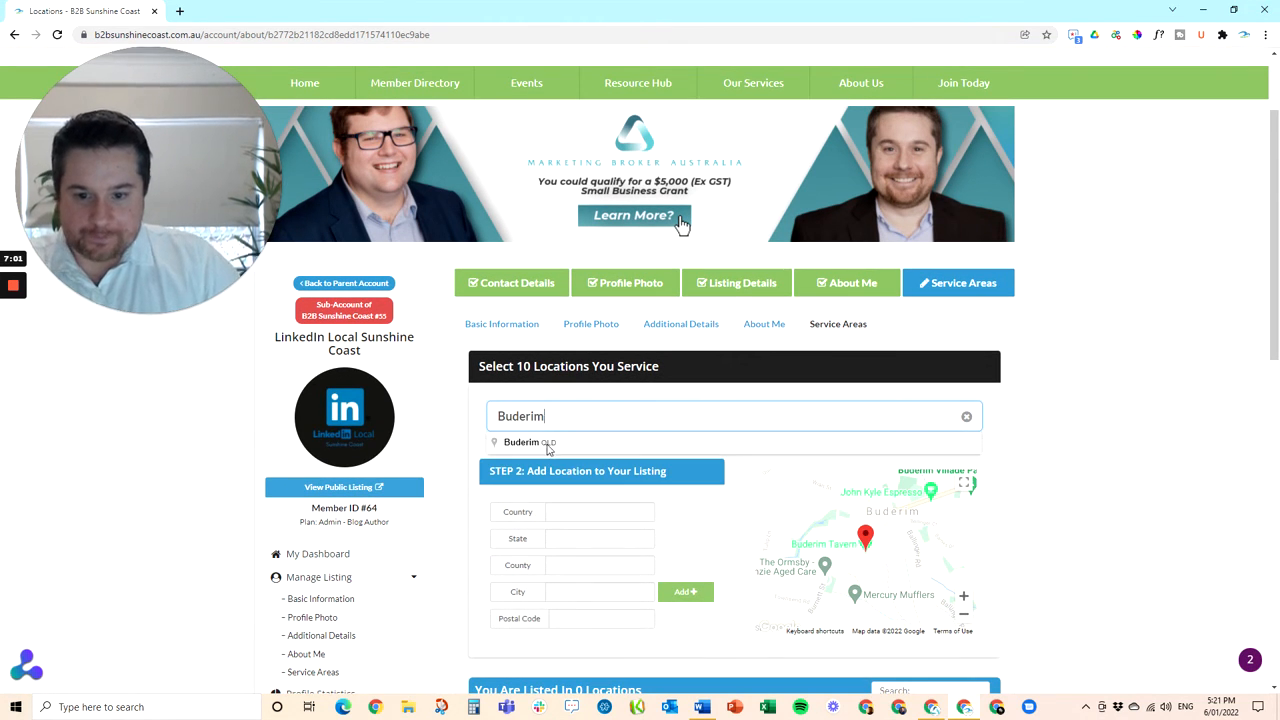
pyautogui.click(530, 442)
pyautogui.click(701, 592)
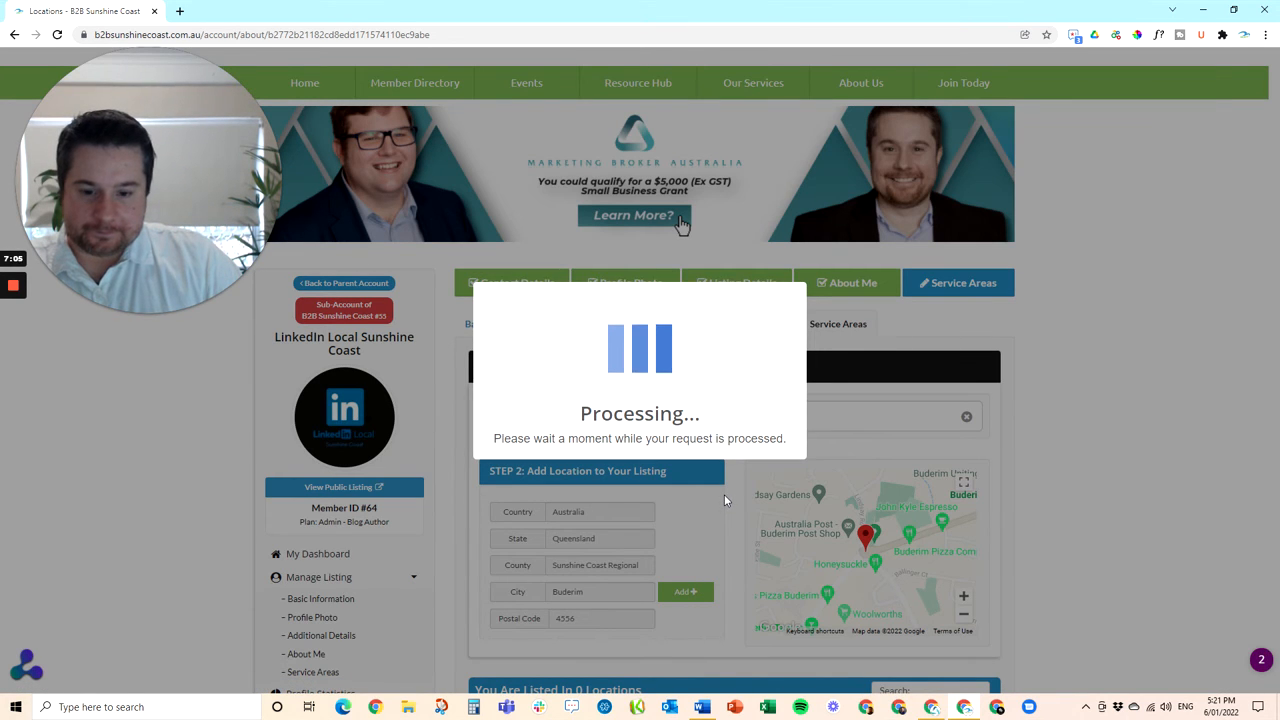
pyautogui.scroll(-3, 726, 500)
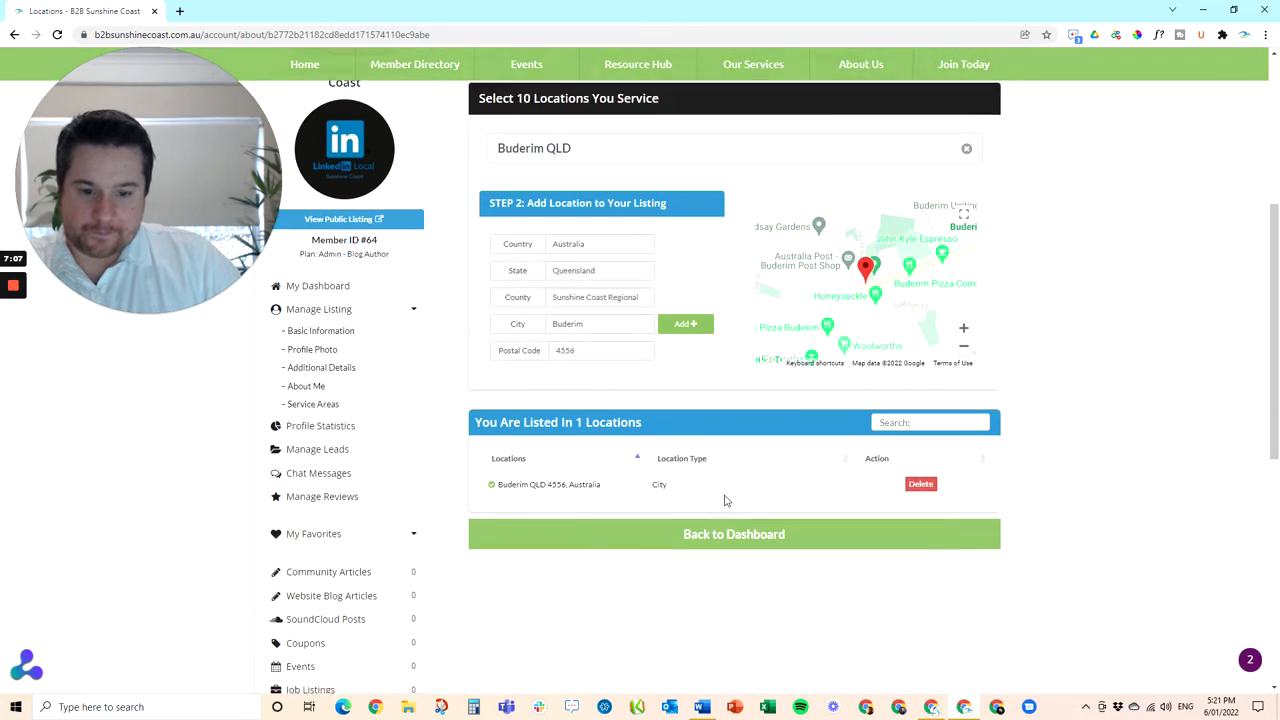
pyautogui.click(735, 502)
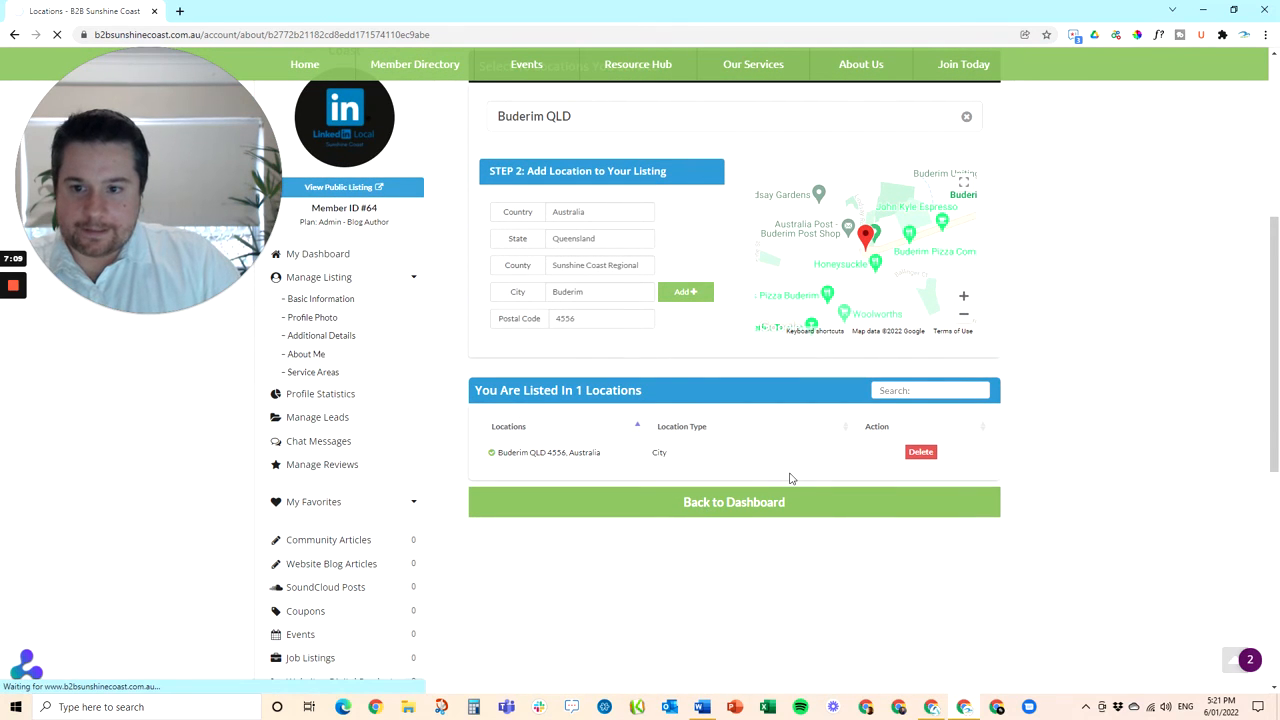
pyautogui.scroll(-1, 760, 500)
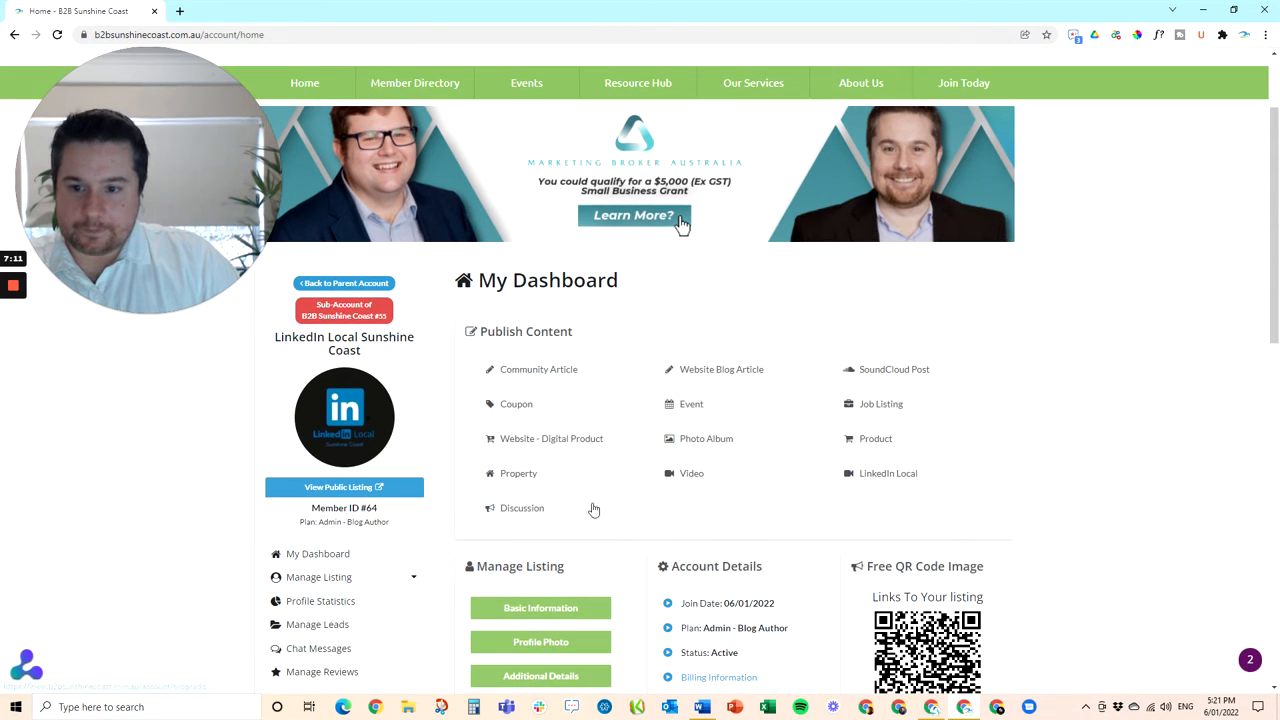
# Open the public listing and review its About, Contact Information and Additional Service Areas sections
pyautogui.click(333, 487)
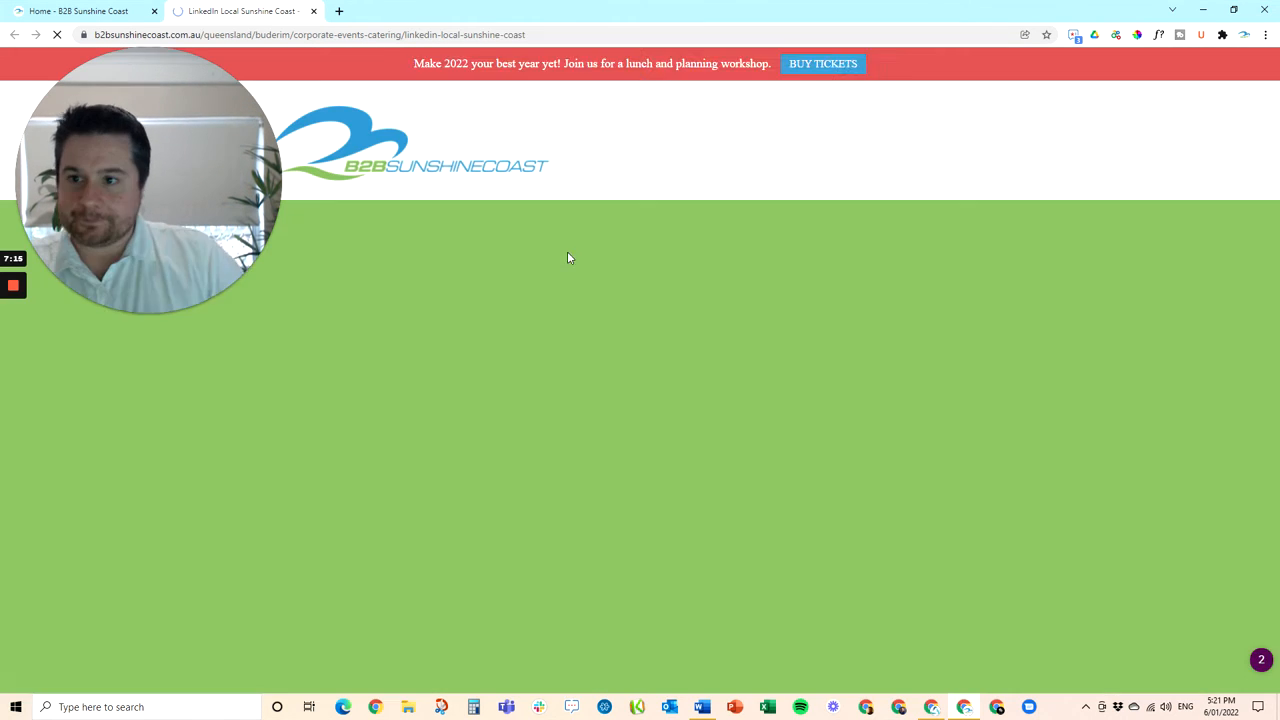
pyautogui.scroll(-1, 733, 380)
pyautogui.scroll(-5, 733, 380)
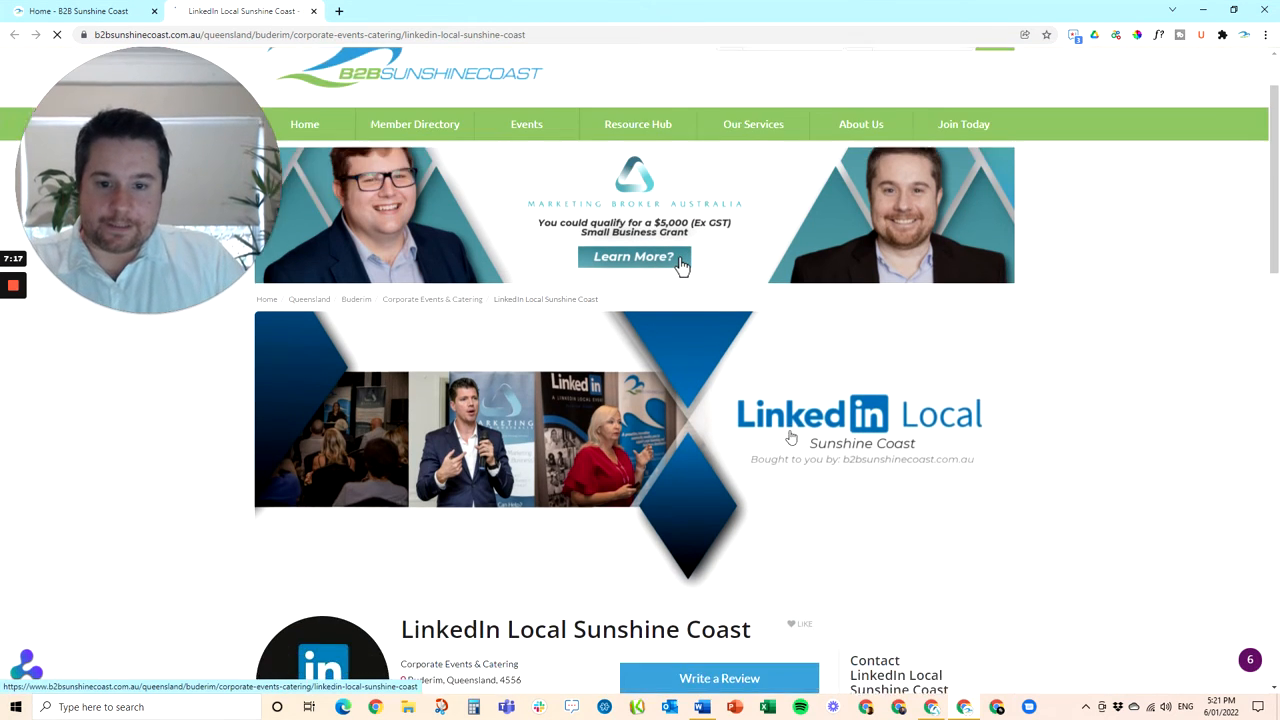
pyautogui.scroll(-3, 683, 368)
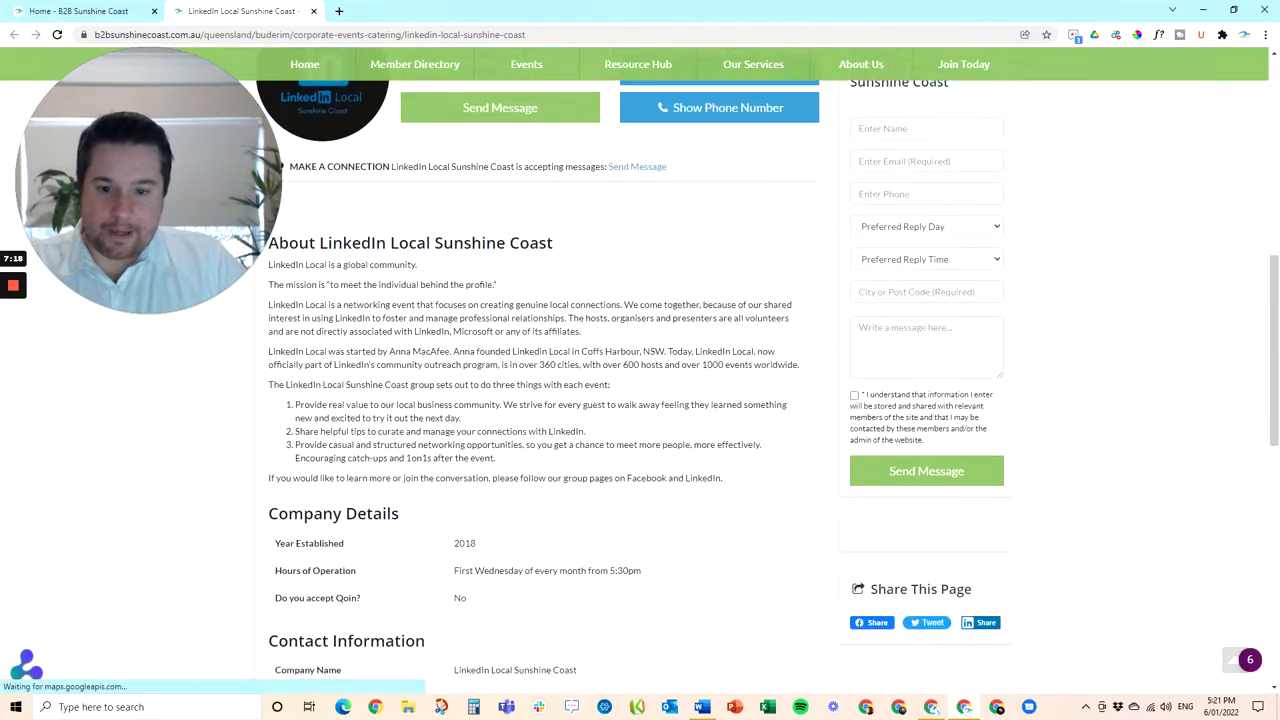
pyautogui.scroll(-7, 450, 321)
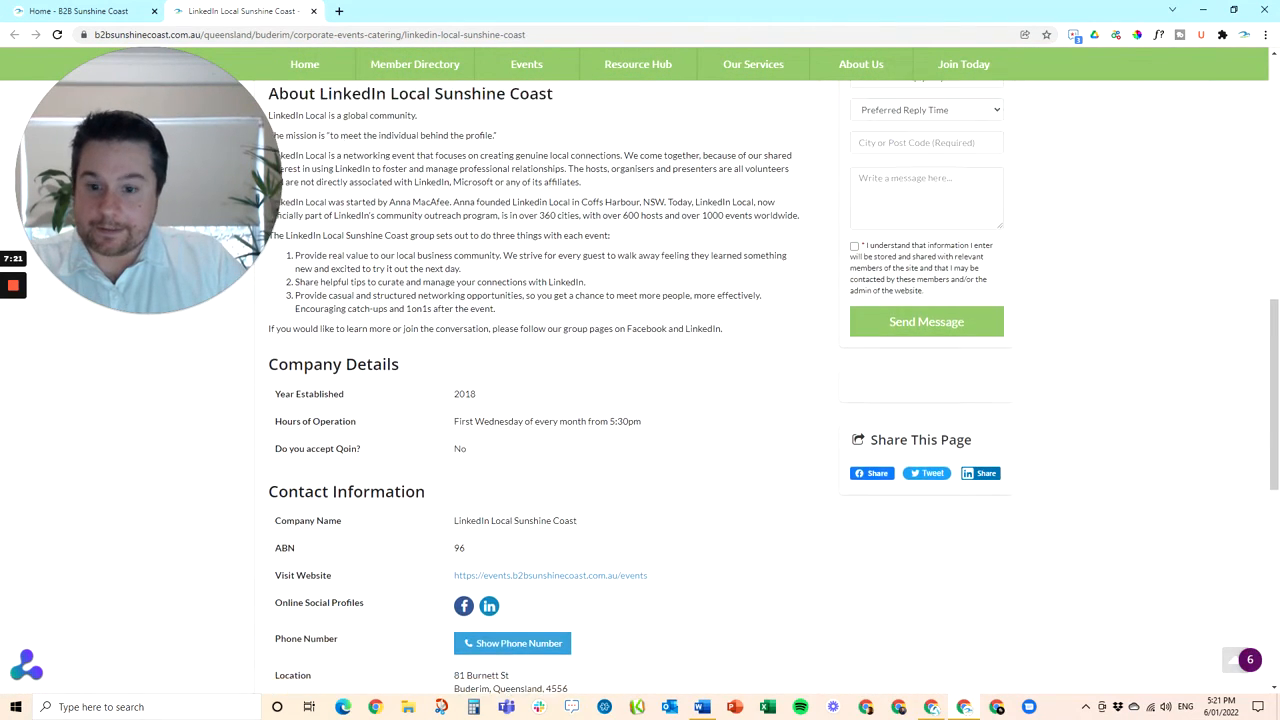
pyautogui.scroll(9, 450, 321)
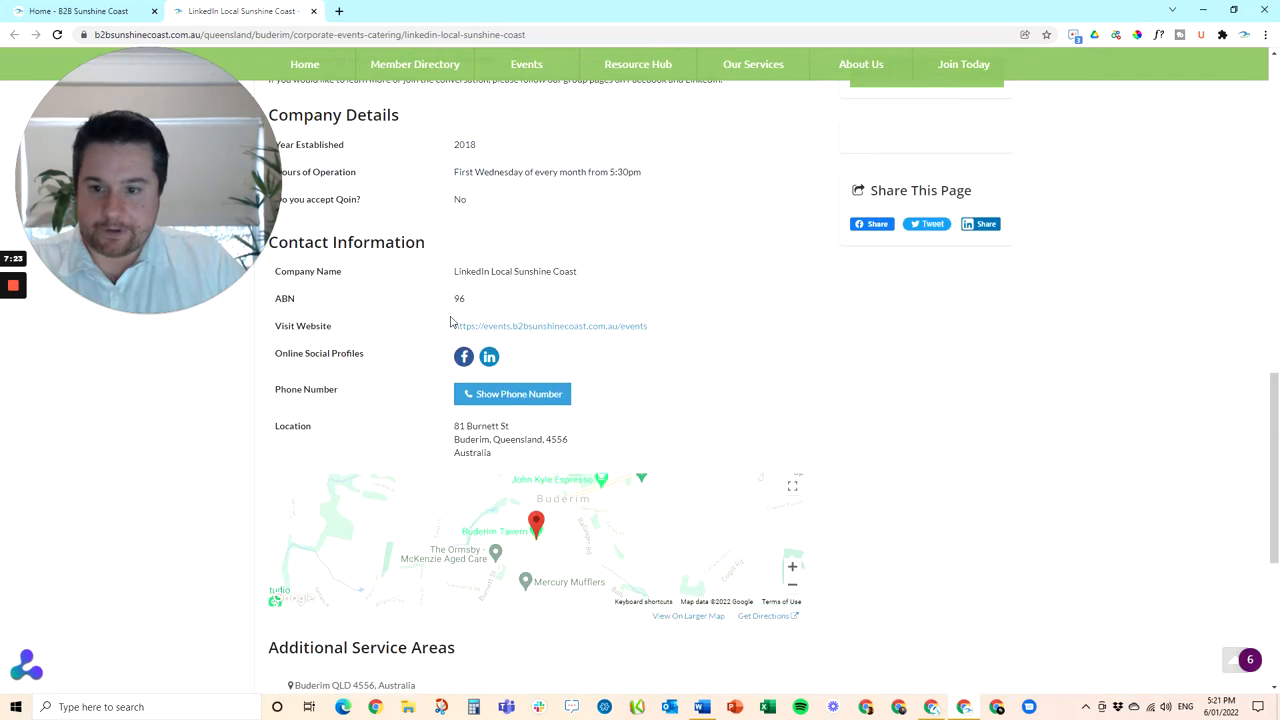
pyautogui.scroll(-6, 627, 495)
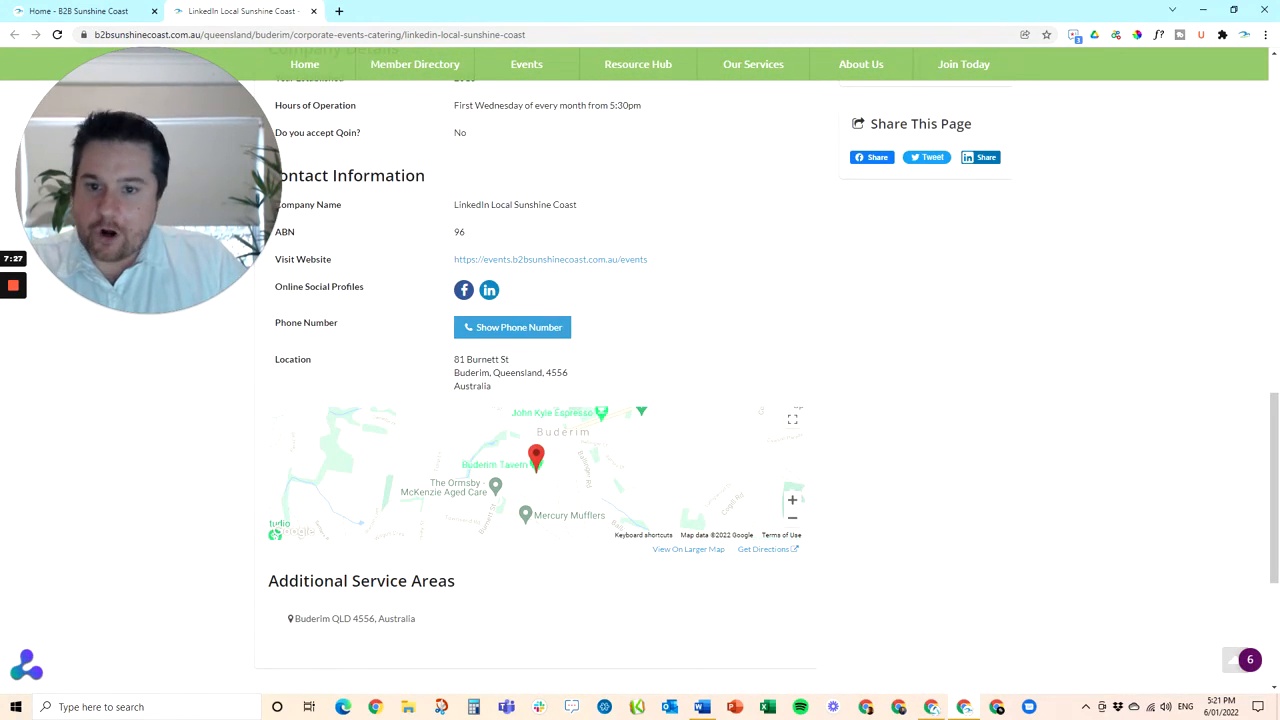
pyautogui.scroll(5, 440, 398)
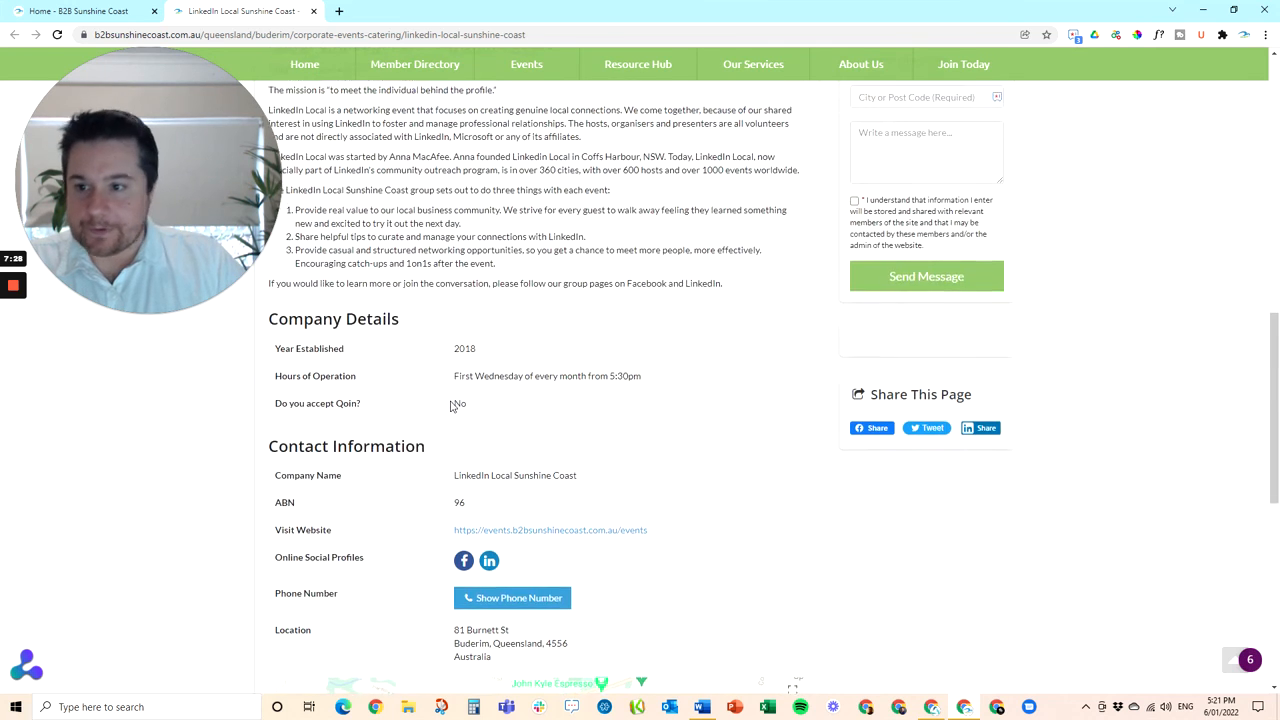
# Return to the Home - B2B Sunshine Coast dashboard tab and go to the membership plans page
pyautogui.click(60, 10)
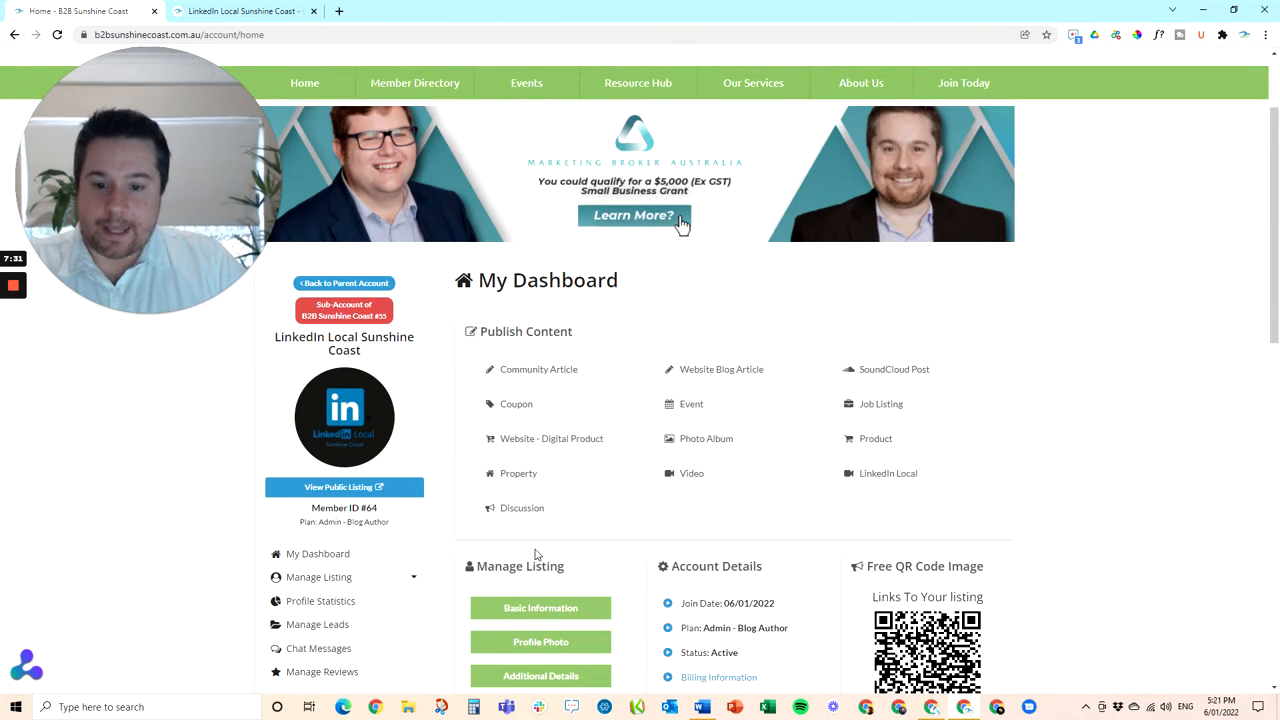
pyautogui.scroll(-1, 535, 554)
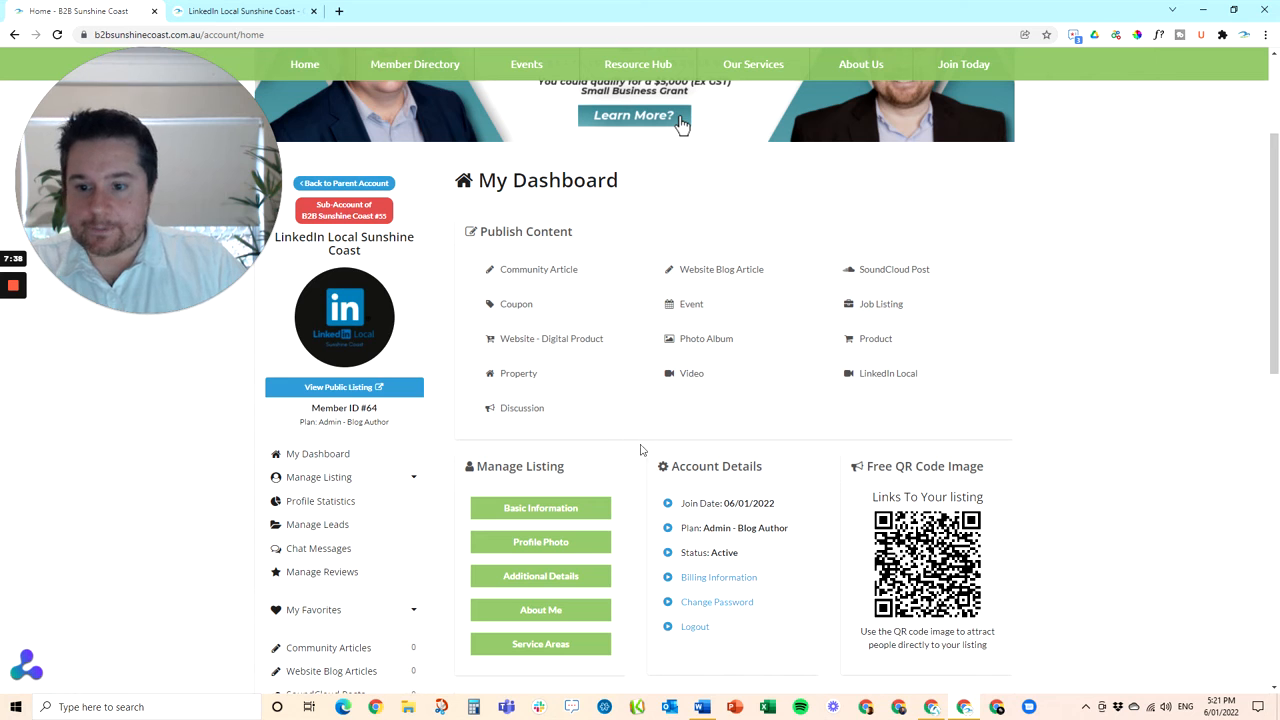
pyautogui.scroll(-5, 619, 453)
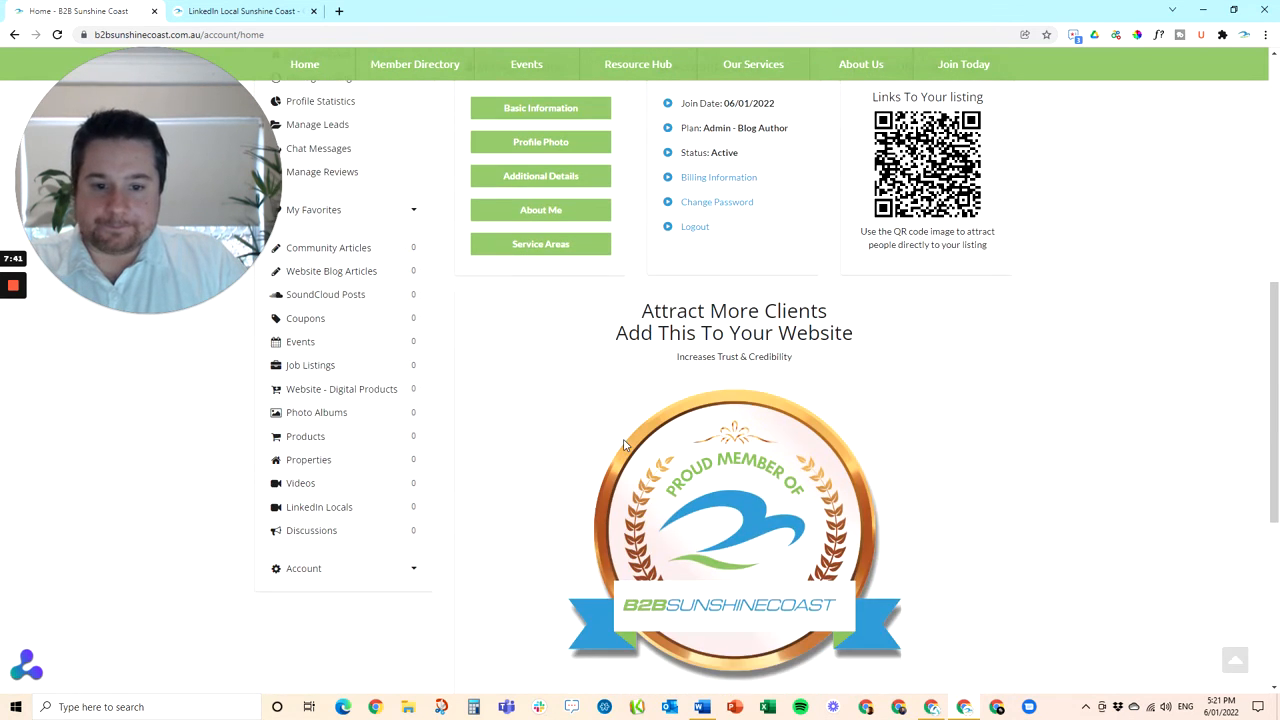
pyautogui.scroll(6, 623, 444)
pyautogui.moveTo(137, 204); pyautogui.dragTo(600, 224)
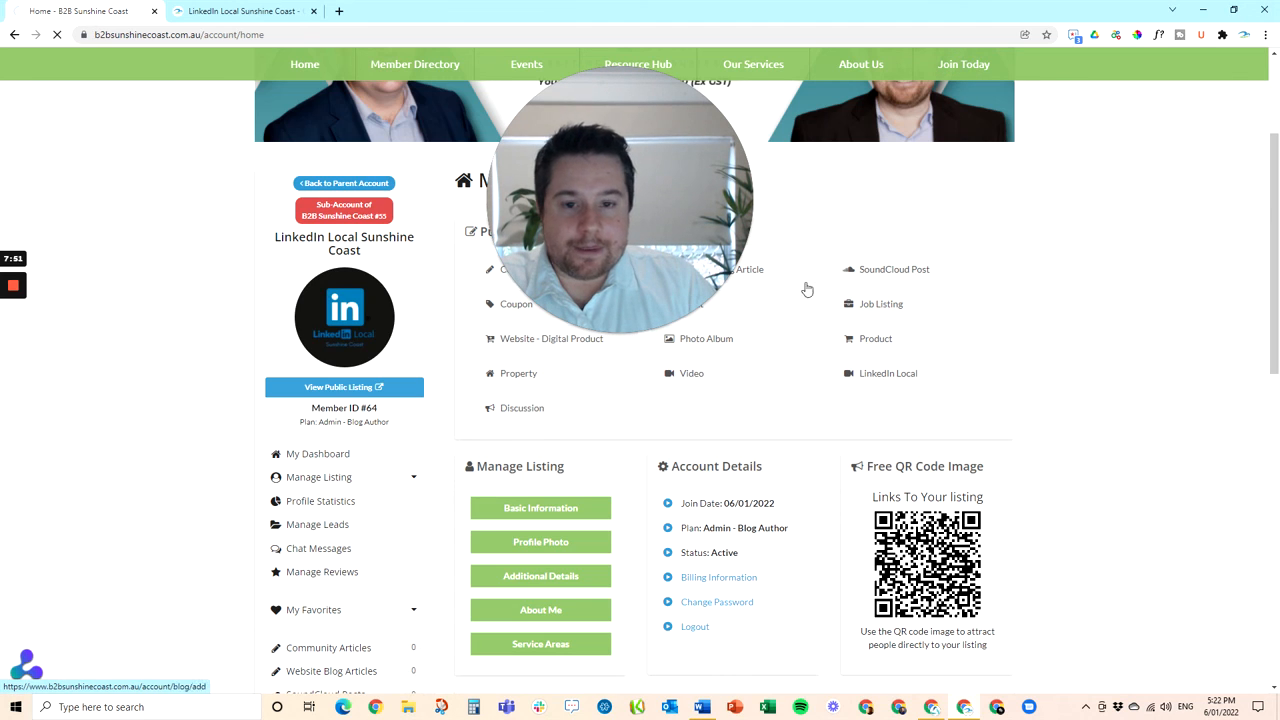
pyautogui.click(715, 305)
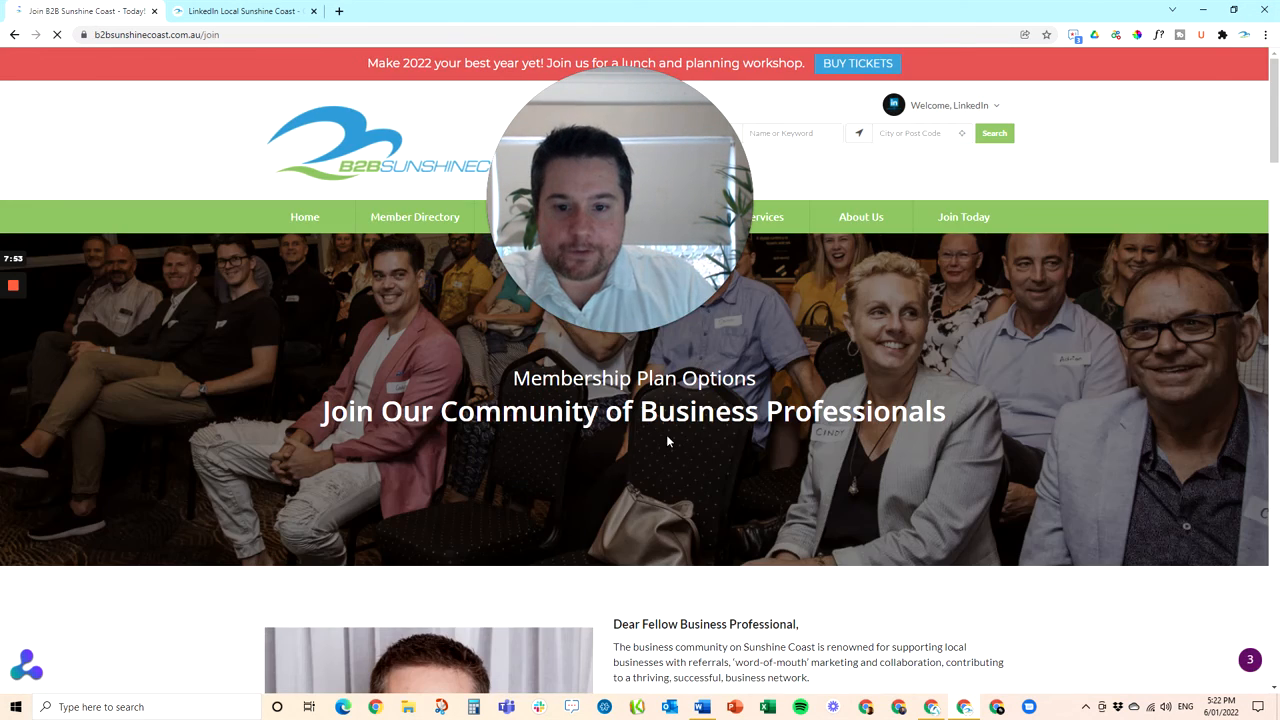
# Scroll to the Event+Coaching Partner ($500/year) and Coaching Partner ($350/year) plans
pyautogui.scroll(-3, 666, 434)
pyautogui.scroll(-15, 666, 434)
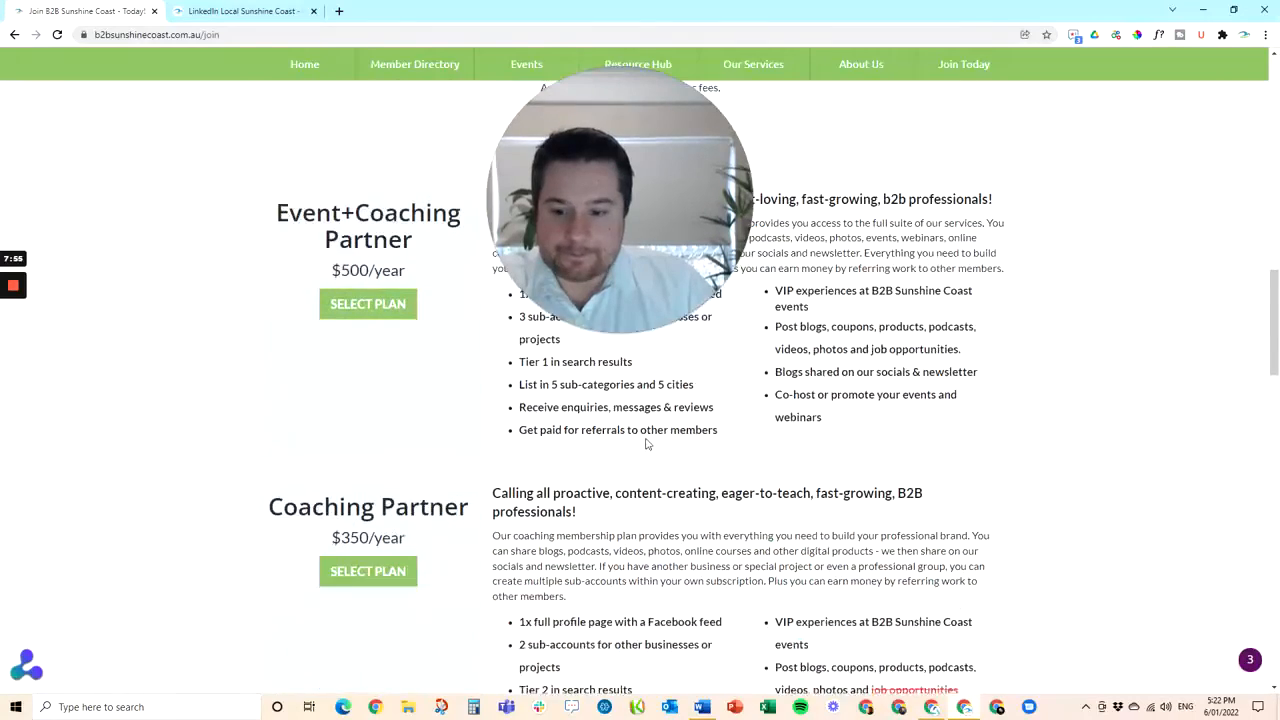
pyautogui.scroll(1, 414, 456)
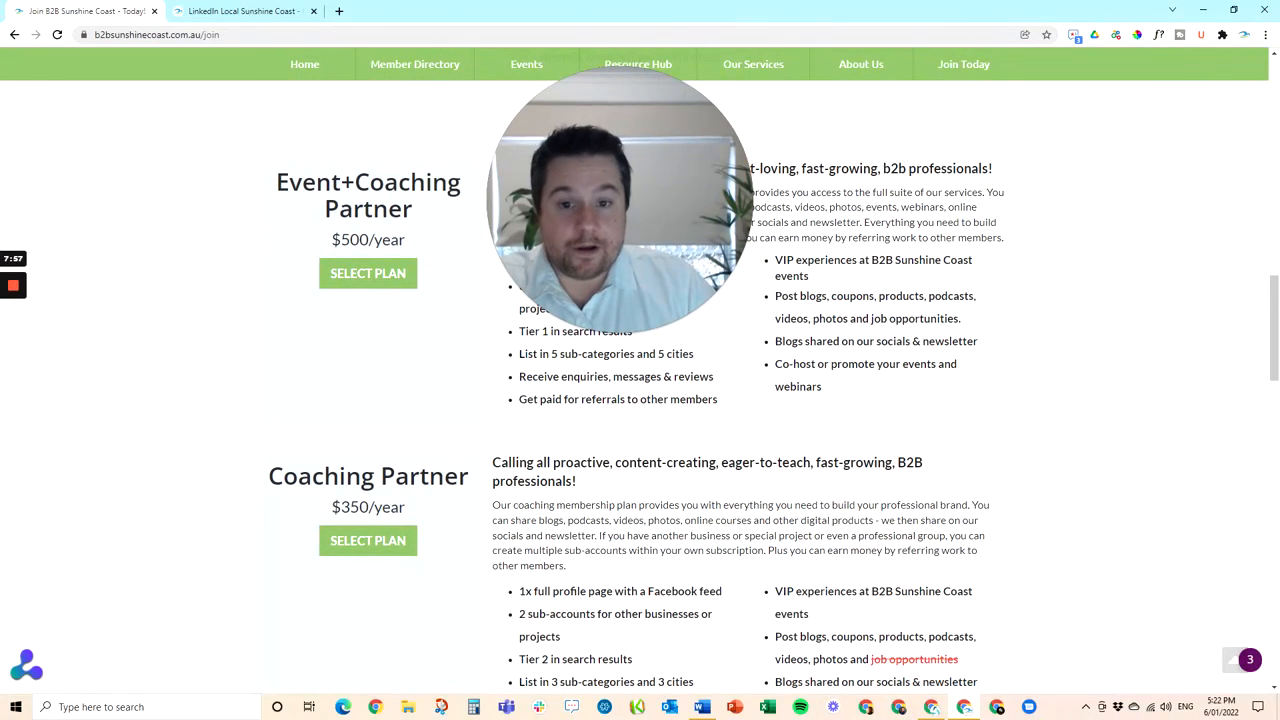